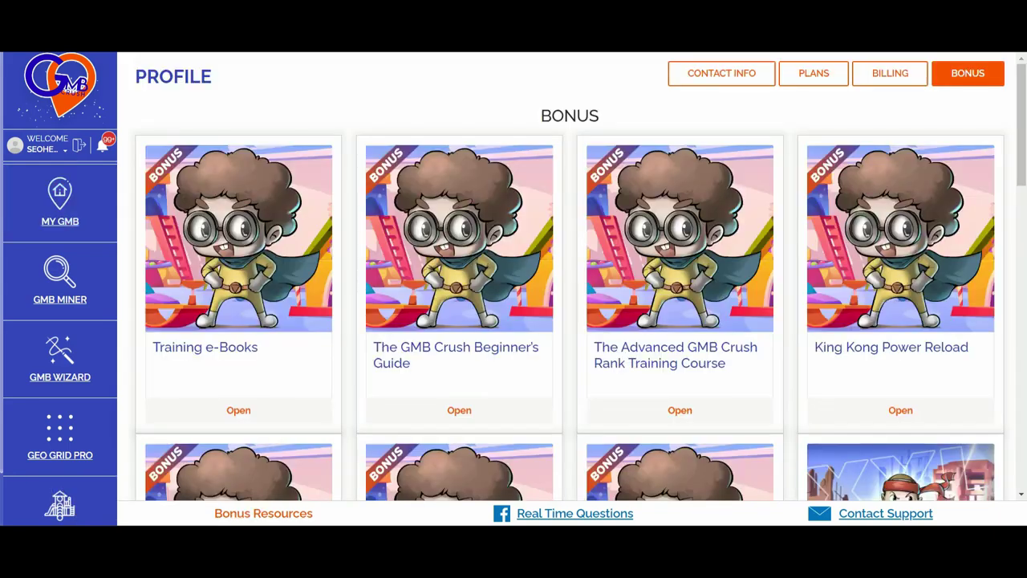
# Scroll down the Profile bonus cards to reach King Kong Power Reload
pyautogui.scroll(-1, 567, 165)
pyautogui.scroll(-1, 568, 165)
pyautogui.scroll(-1, 567, 164)
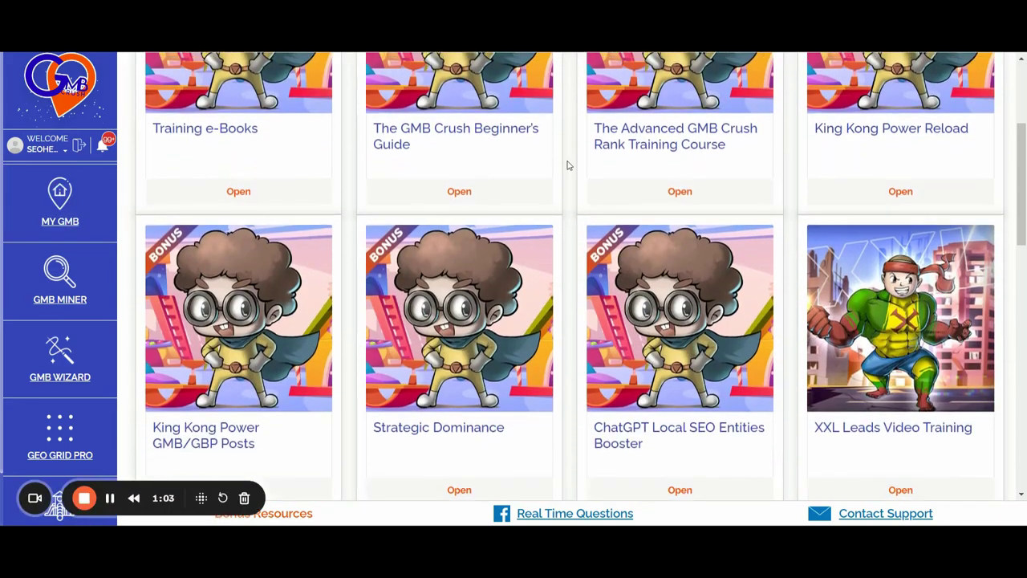
pyautogui.scroll(-1, 567, 165)
pyautogui.scroll(-1, 567, 164)
pyautogui.scroll(-1, 567, 164)
pyautogui.scroll(-1, 567, 164)
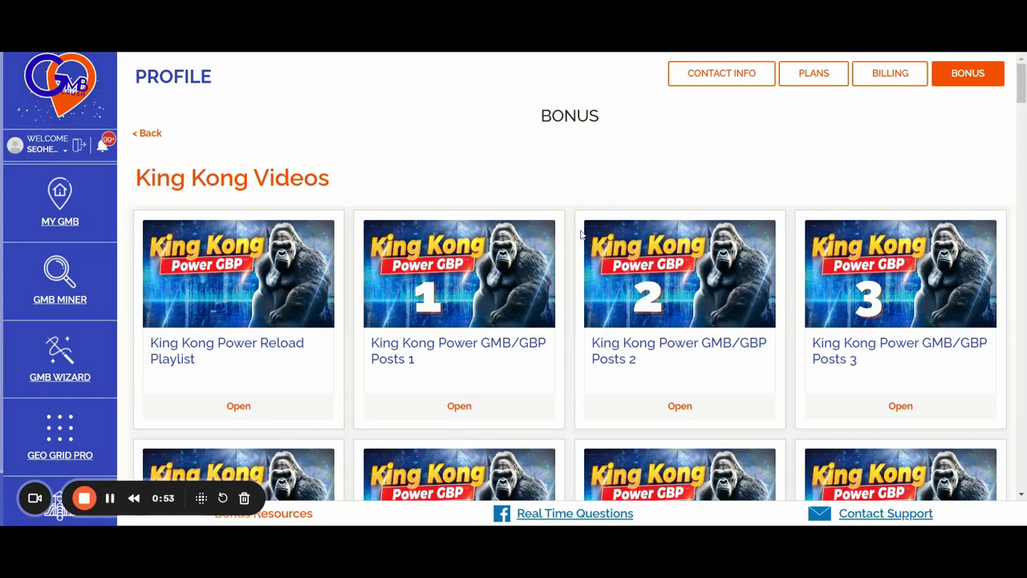
# Scroll through the King Kong Power GMB/GBP Posts video thumbnails
pyautogui.scroll(-1, 562, 257)
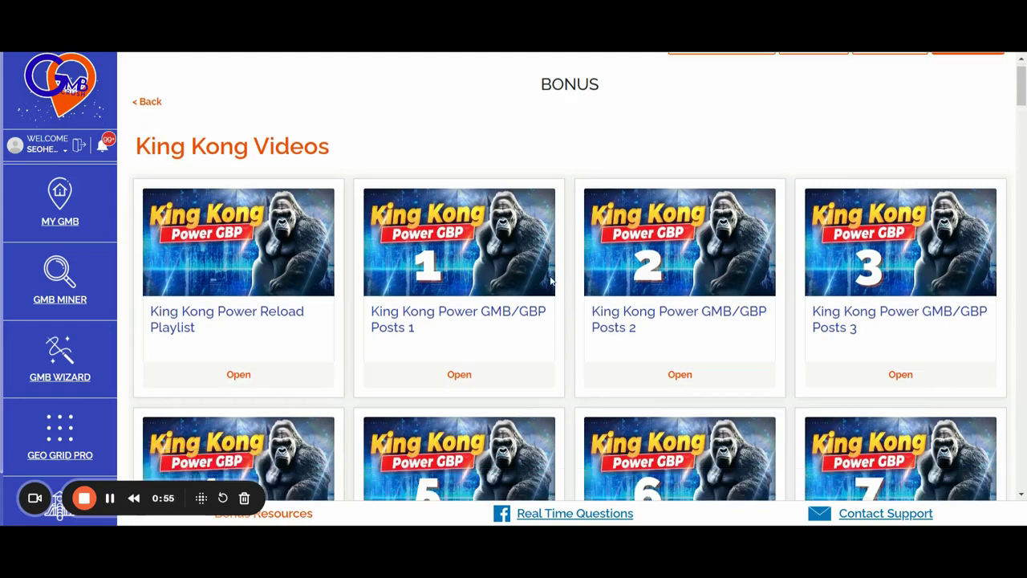
pyautogui.scroll(-1, 553, 273)
pyautogui.scroll(-2, 551, 281)
pyautogui.scroll(-1, 550, 280)
pyautogui.scroll(-2, 551, 281)
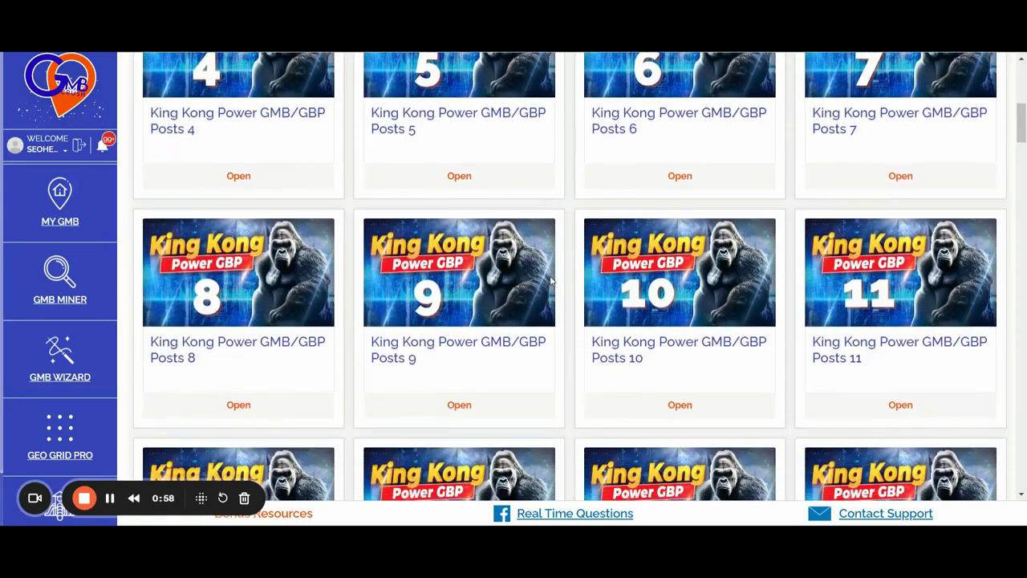
pyautogui.scroll(-1, 550, 281)
pyautogui.scroll(-1, 550, 281)
pyautogui.scroll(-1, 551, 280)
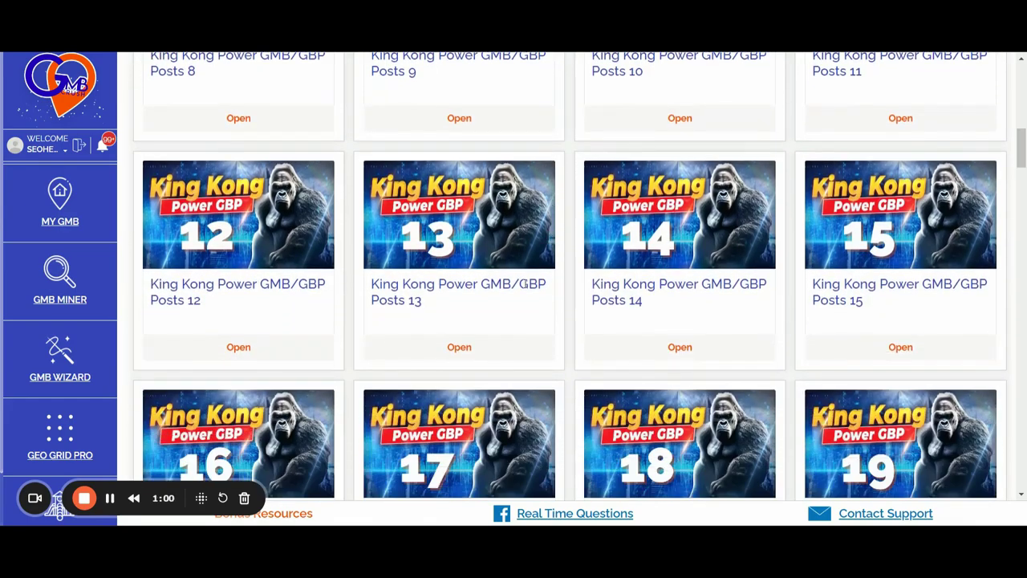
pyautogui.scroll(-1, 525, 287)
pyautogui.scroll(-1, 525, 287)
pyautogui.scroll(-2, 525, 287)
pyautogui.scroll(-2, 524, 287)
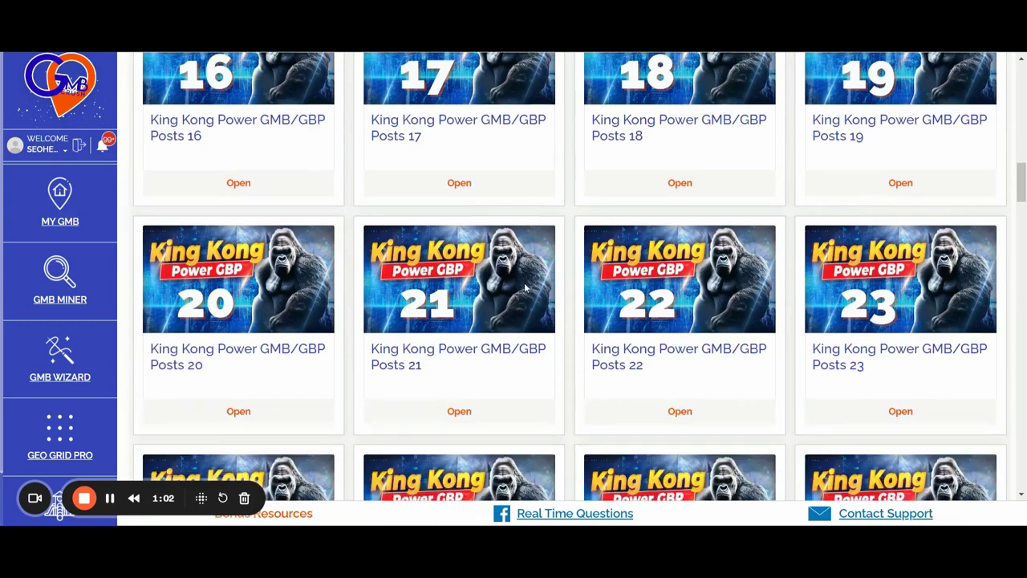
pyautogui.scroll(-2, 525, 287)
pyautogui.scroll(-1, 525, 287)
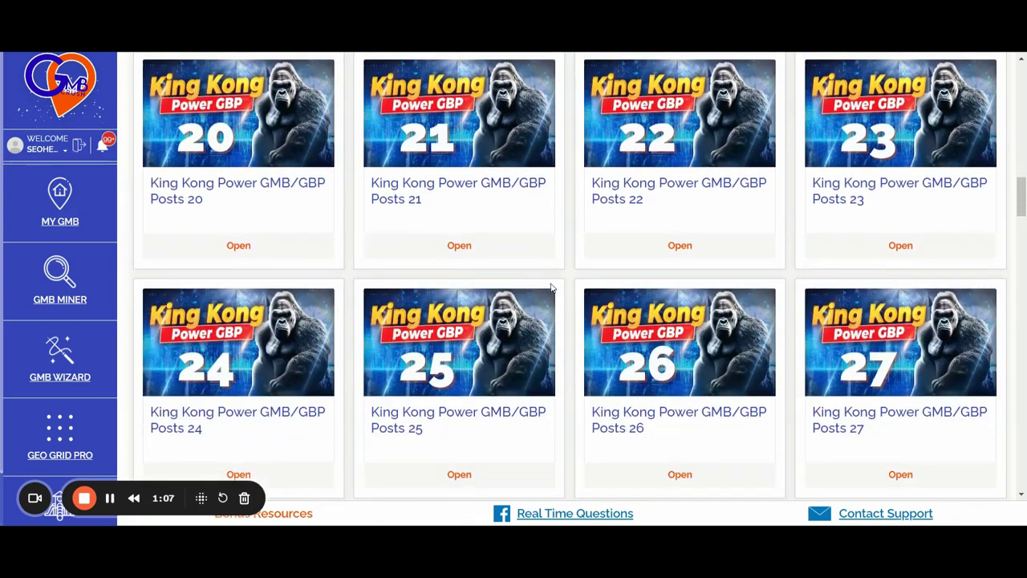
pyautogui.scroll(-2, 551, 287)
pyautogui.scroll(-1, 550, 287)
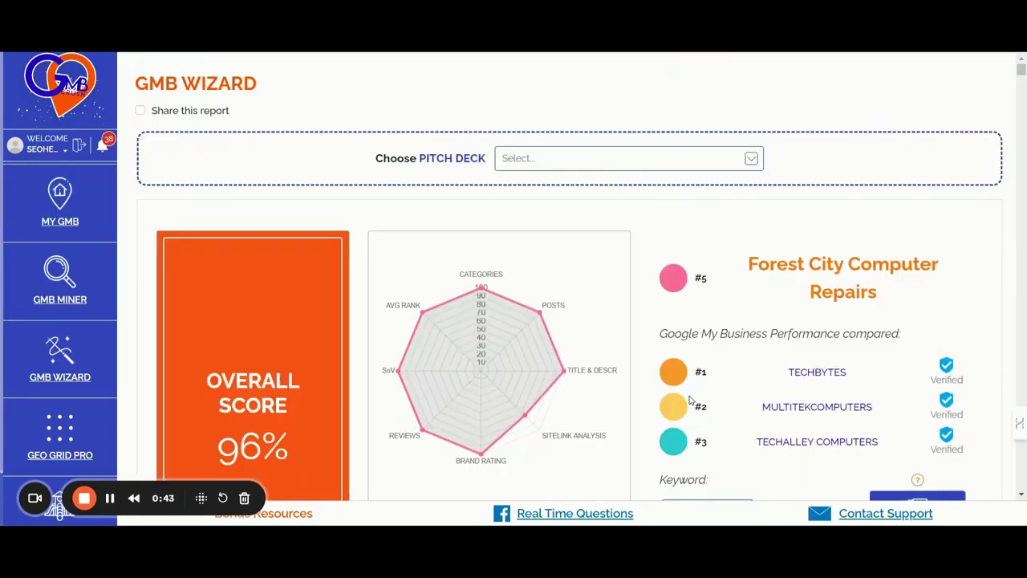
# Scroll the Forest City Computer Repairs report through Categories, Ranking and Organic Insights
pyautogui.scroll(-1, 690, 401)
pyautogui.scroll(-2, 688, 403)
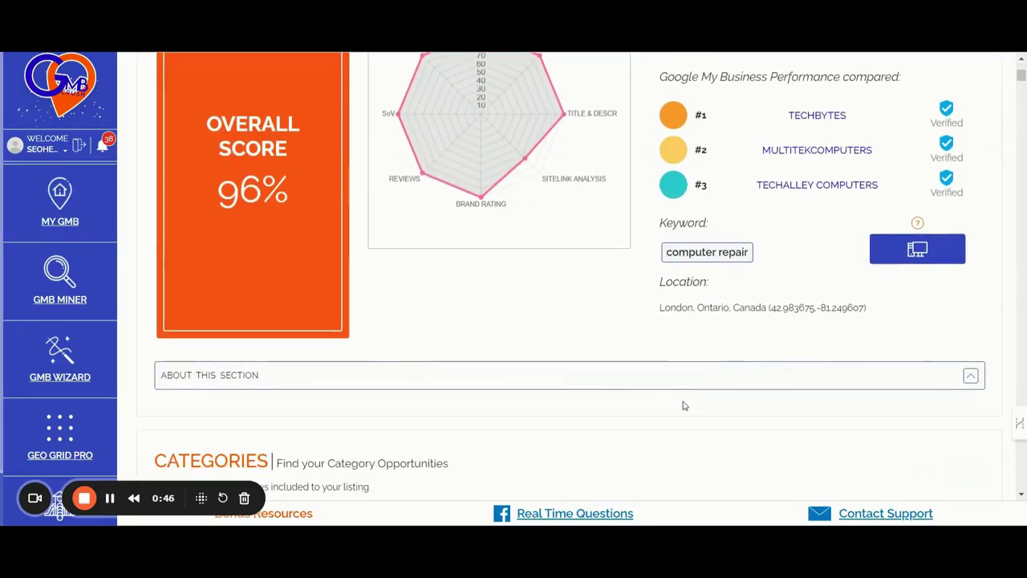
pyautogui.scroll(-2, 685, 406)
pyautogui.scroll(-3, 670, 408)
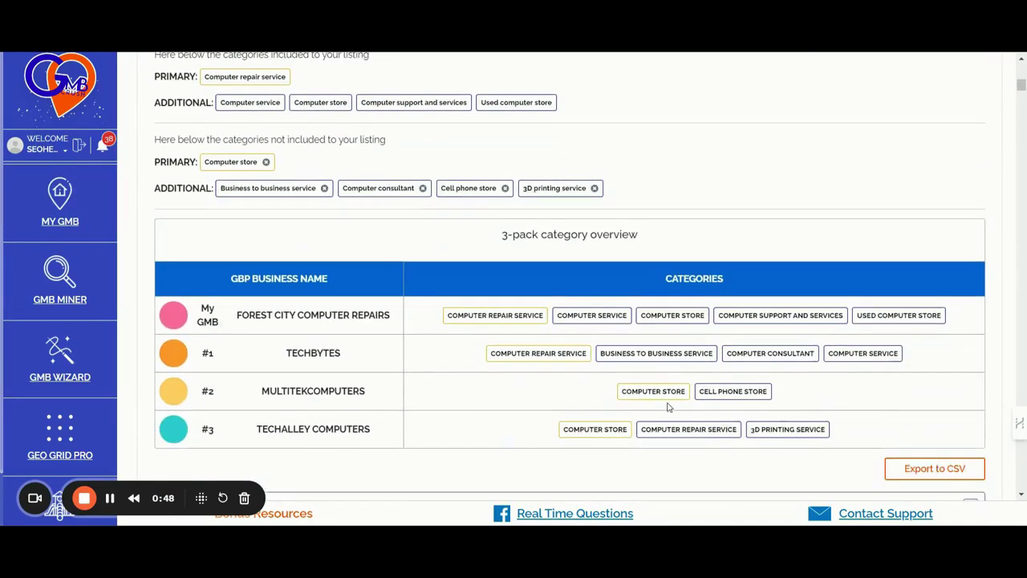
pyautogui.scroll(-2, 693, 410)
pyautogui.scroll(-1, 694, 410)
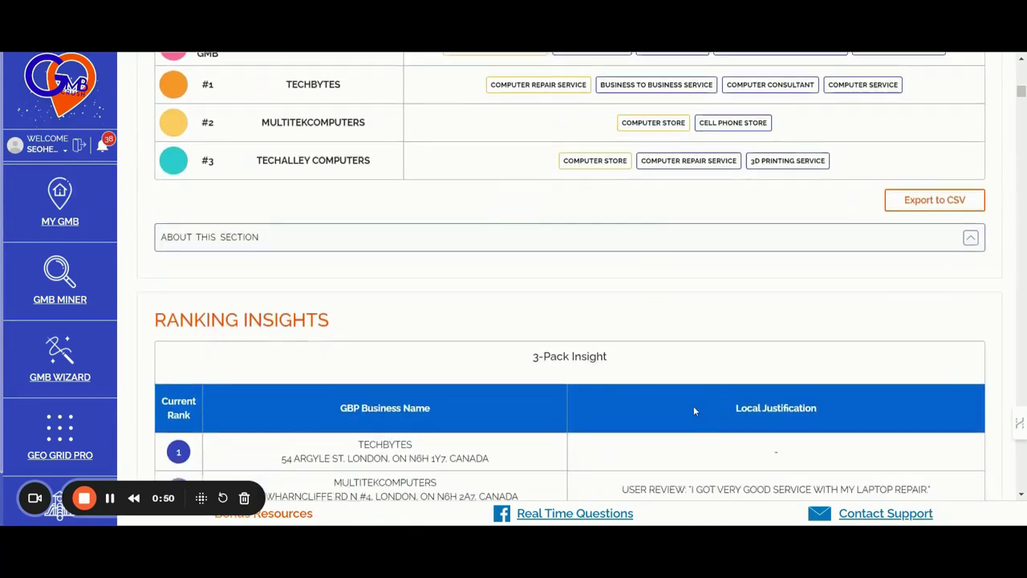
pyautogui.scroll(-2, 695, 411)
pyautogui.scroll(-3, 695, 411)
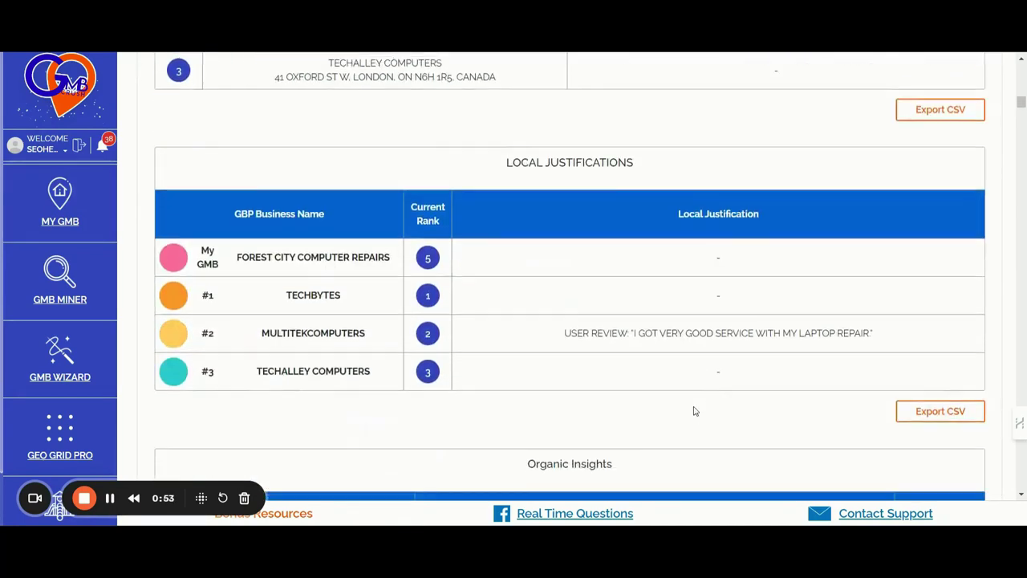
pyautogui.scroll(-1, 695, 411)
pyautogui.scroll(-1, 694, 410)
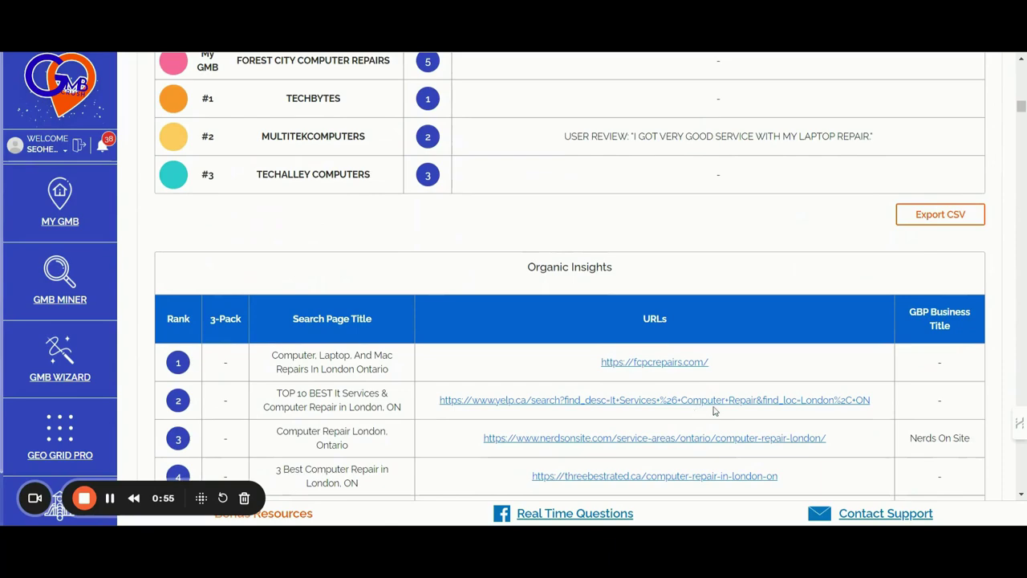
pyautogui.scroll(-2, 715, 410)
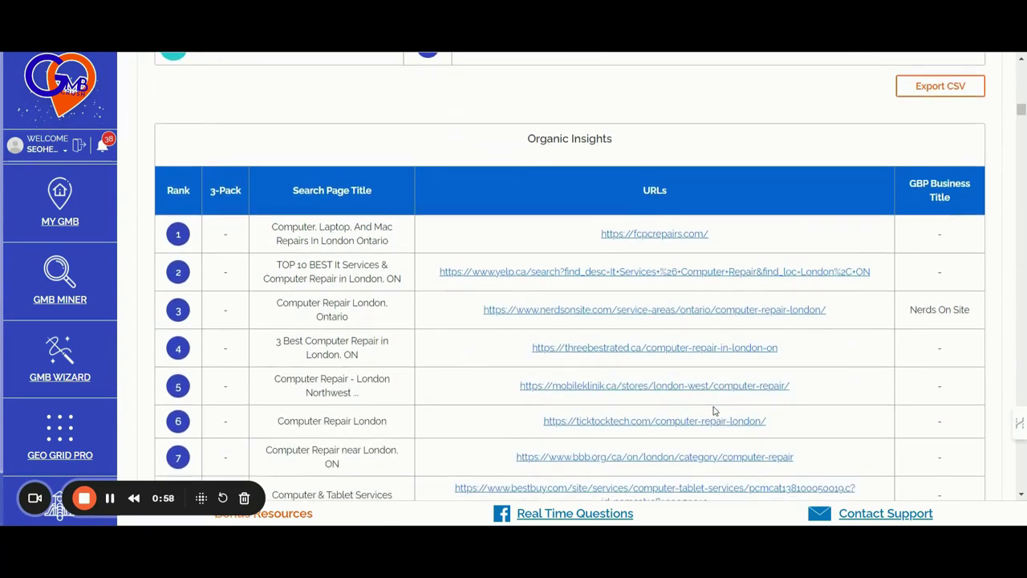
pyautogui.scroll(-1, 714, 411)
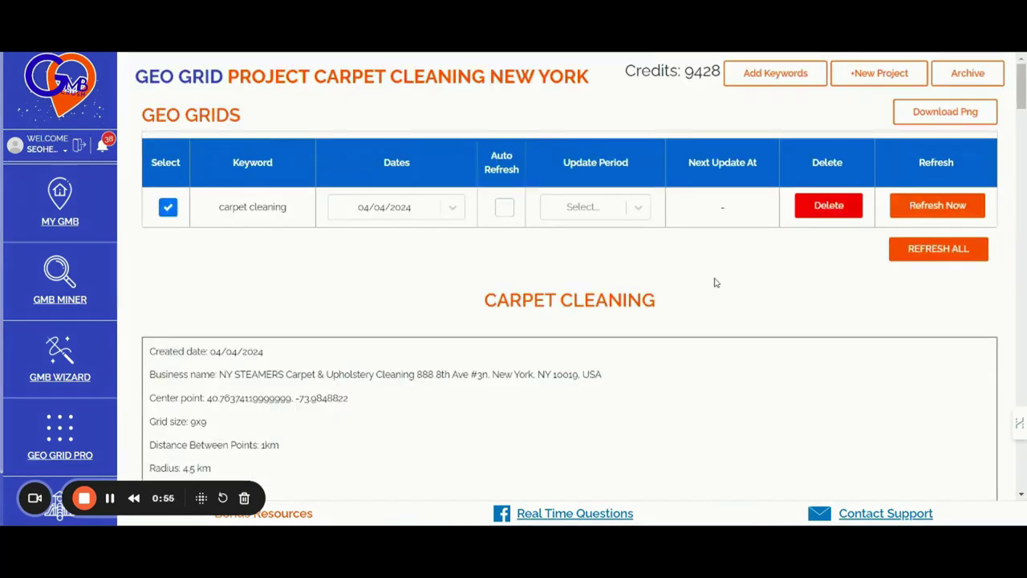
pyautogui.scroll(-3, 716, 282)
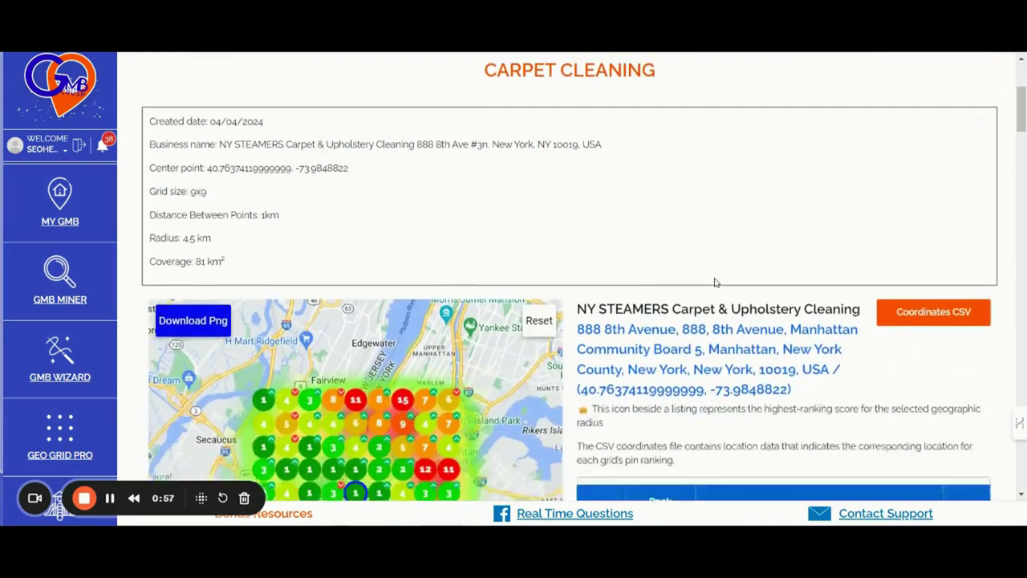
pyautogui.scroll(-1, 716, 283)
pyautogui.scroll(-1, 738, 279)
pyautogui.scroll(-1, 762, 275)
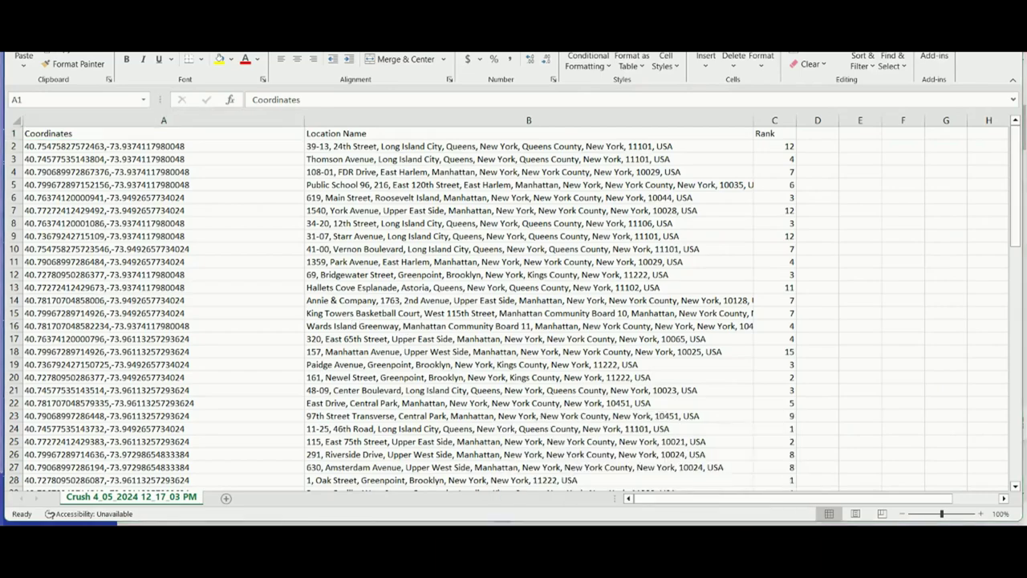
# Return from the Coordinates CSV in Excel to the My GMB report in Chrome
pyautogui.click(571, 465)
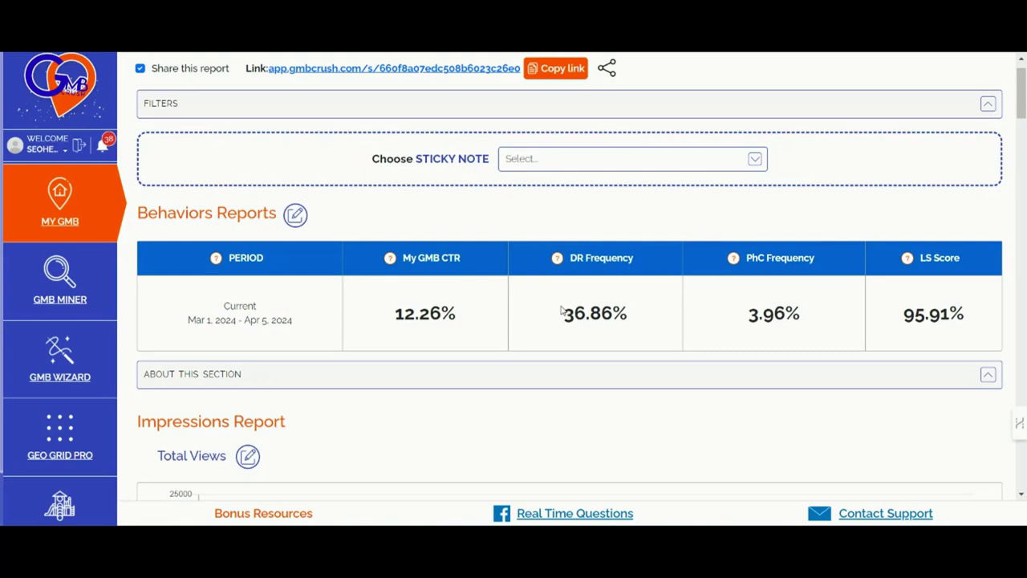
# Scroll the My GMB page through the Impressions, Weekly Changes, Keywords and Posts charts
pyautogui.scroll(-1, 562, 311)
pyautogui.scroll(-2, 699, 302)
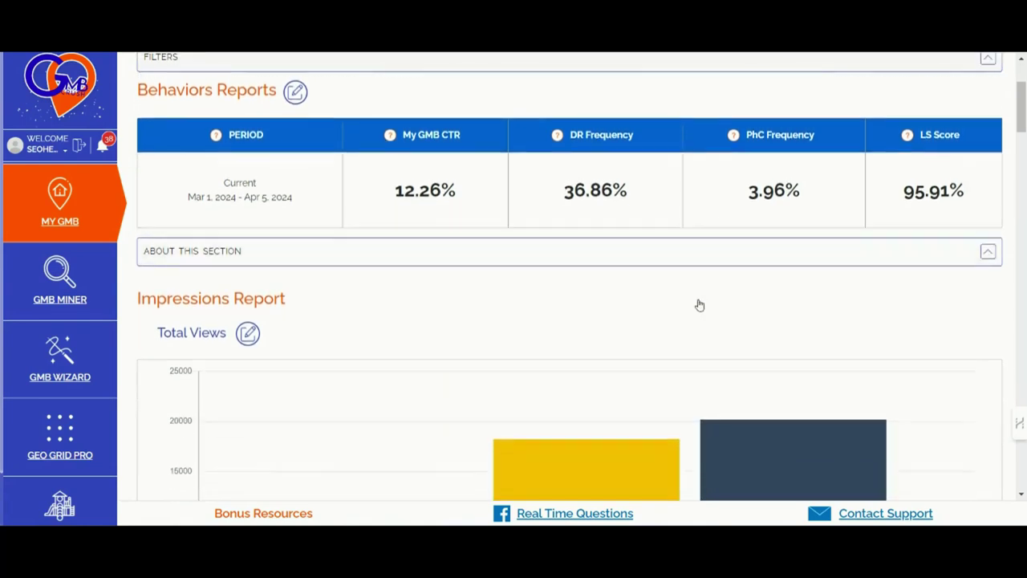
pyautogui.scroll(-2, 871, 305)
pyautogui.scroll(-3, 871, 305)
pyautogui.scroll(-5, 871, 305)
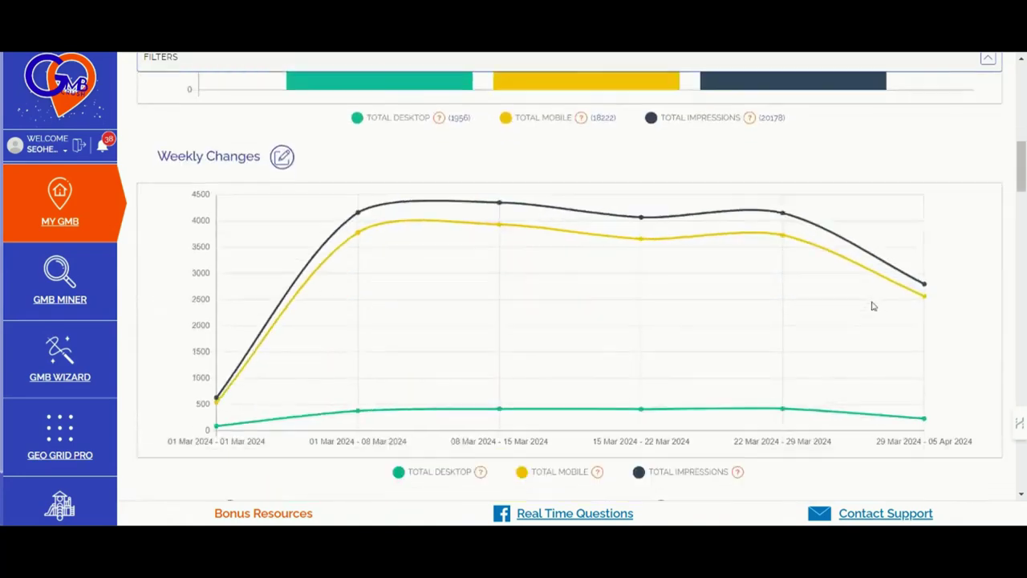
pyautogui.scroll(-2, 873, 306)
pyautogui.scroll(-2, 873, 306)
pyautogui.scroll(-3, 871, 302)
pyautogui.scroll(-4, 871, 300)
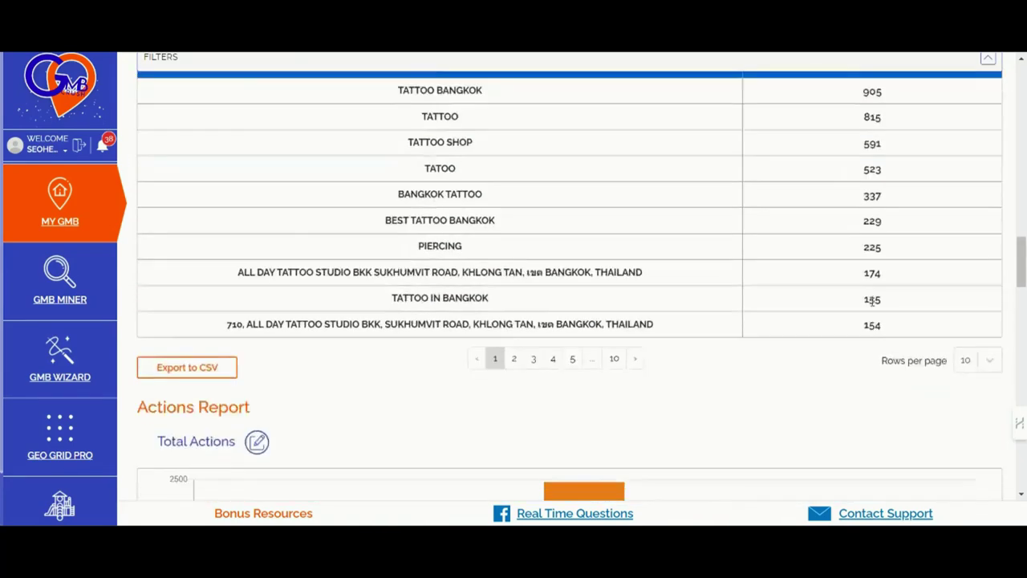
pyautogui.scroll(-2, 872, 300)
pyautogui.scroll(-5, 872, 302)
pyautogui.scroll(-5, 873, 304)
pyautogui.scroll(-5, 873, 306)
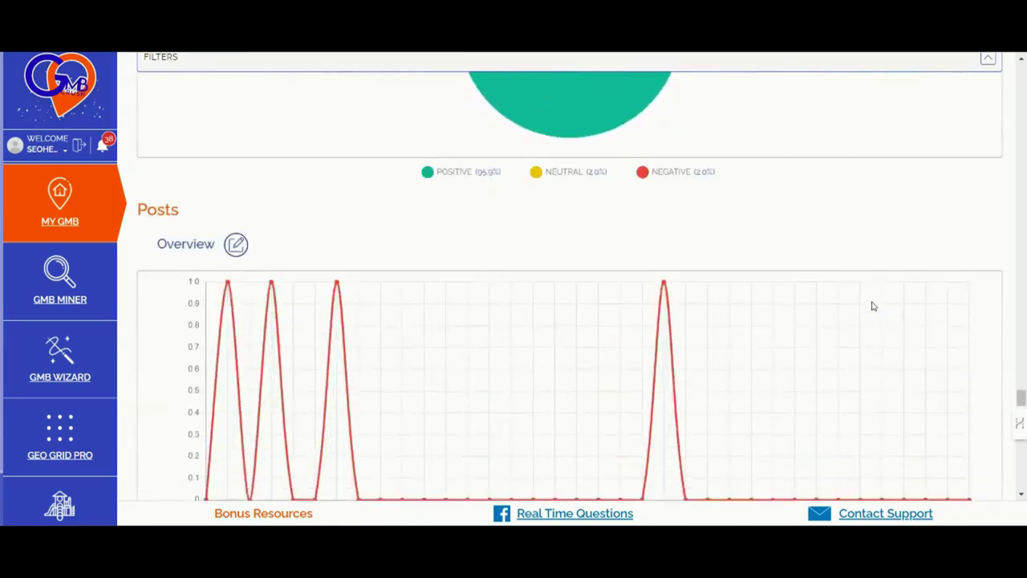
pyautogui.scroll(-5, 872, 305)
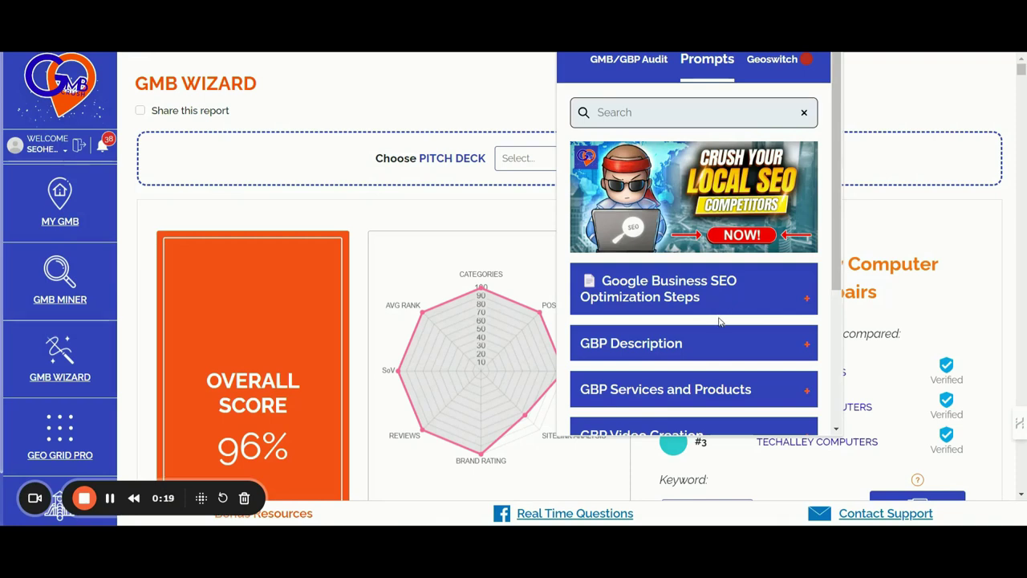
# Scroll the Prompts panel and expand the GMB/GBP FAQs group
pyautogui.scroll(-1, 721, 321)
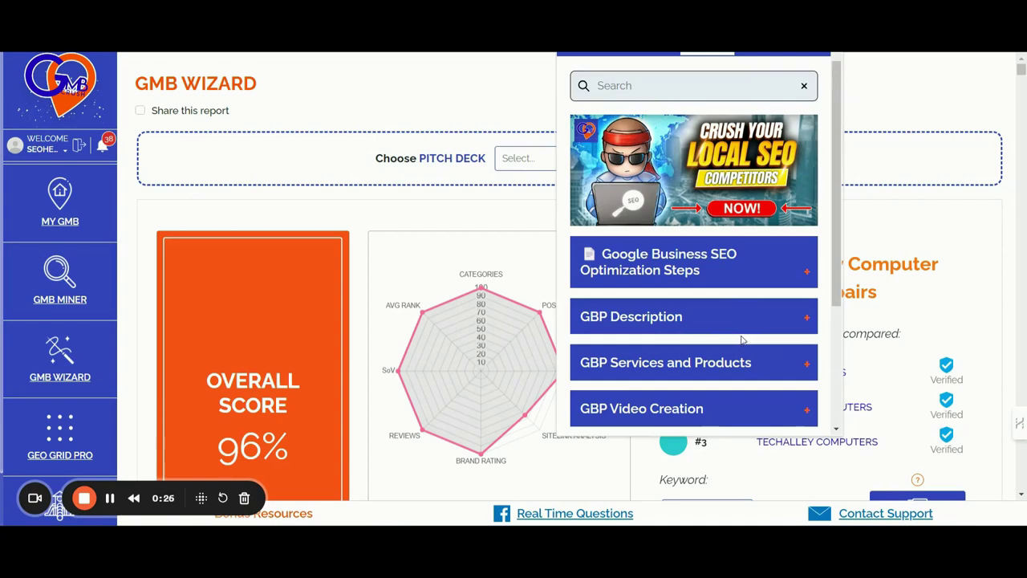
pyautogui.scroll(-1, 742, 336)
pyautogui.scroll(-2, 754, 330)
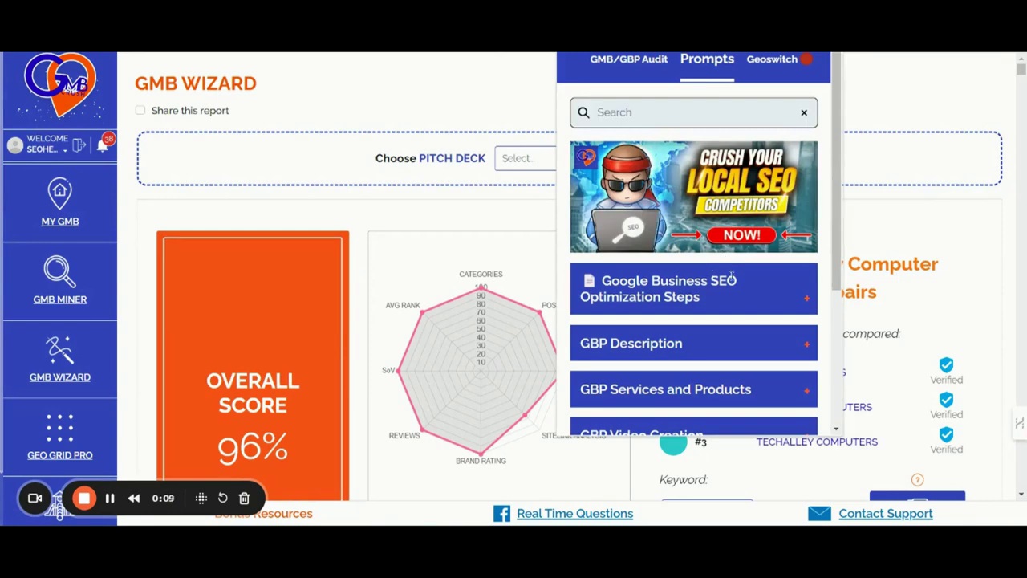
pyautogui.scroll(-2, 725, 270)
pyautogui.scroll(-2, 726, 270)
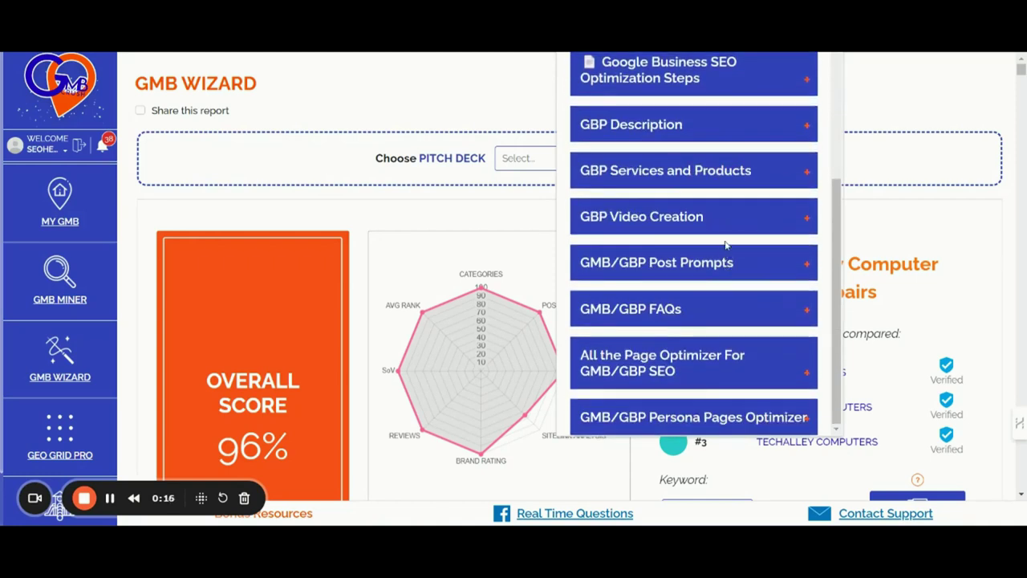
pyautogui.click(807, 313)
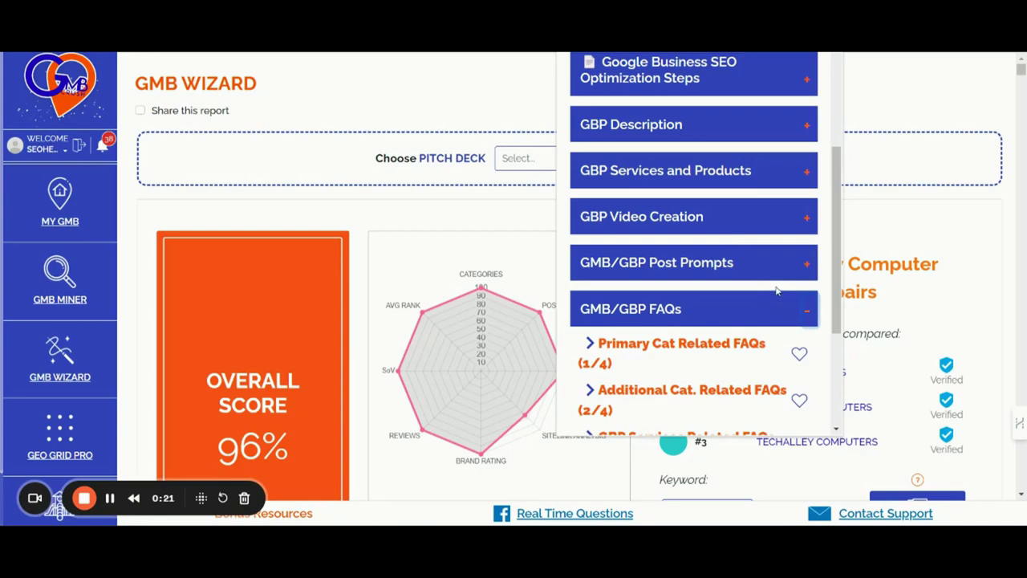
# Open the Primary Cat. Google Posts prompt and review its variable fields
pyautogui.click(807, 267)
pyautogui.click(727, 298)
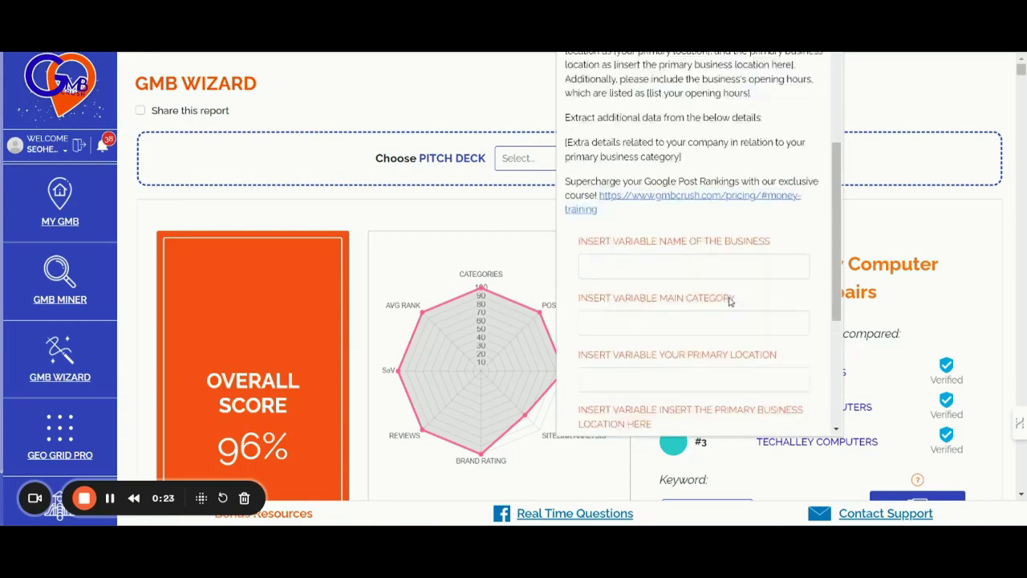
pyautogui.scroll(-5, 739, 248)
pyautogui.scroll(-3, 741, 238)
pyautogui.scroll(-2, 740, 239)
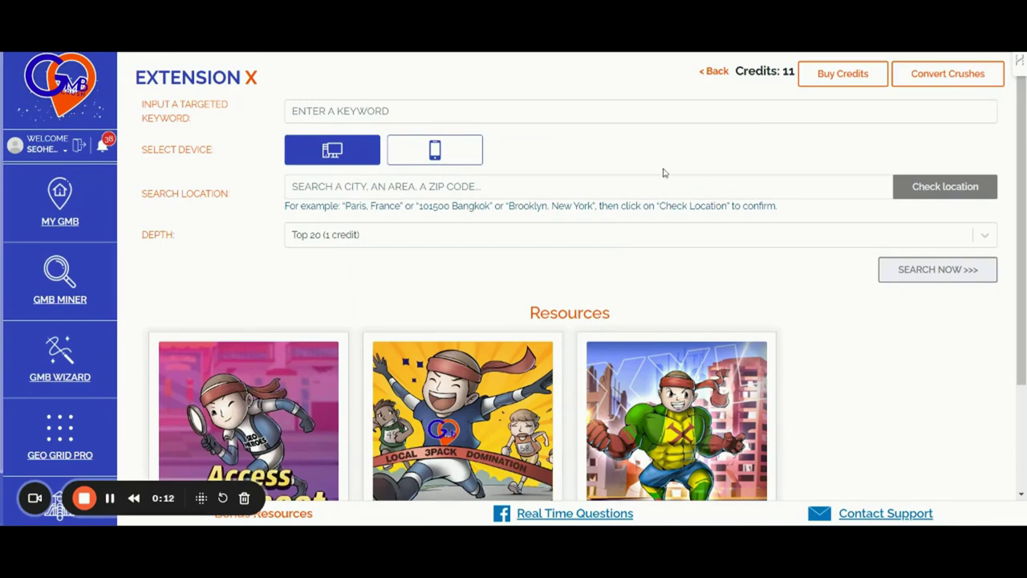
# Look over the Extension X results table for Detroit fertility clinics
pyautogui.scroll(-1, 744, 205)
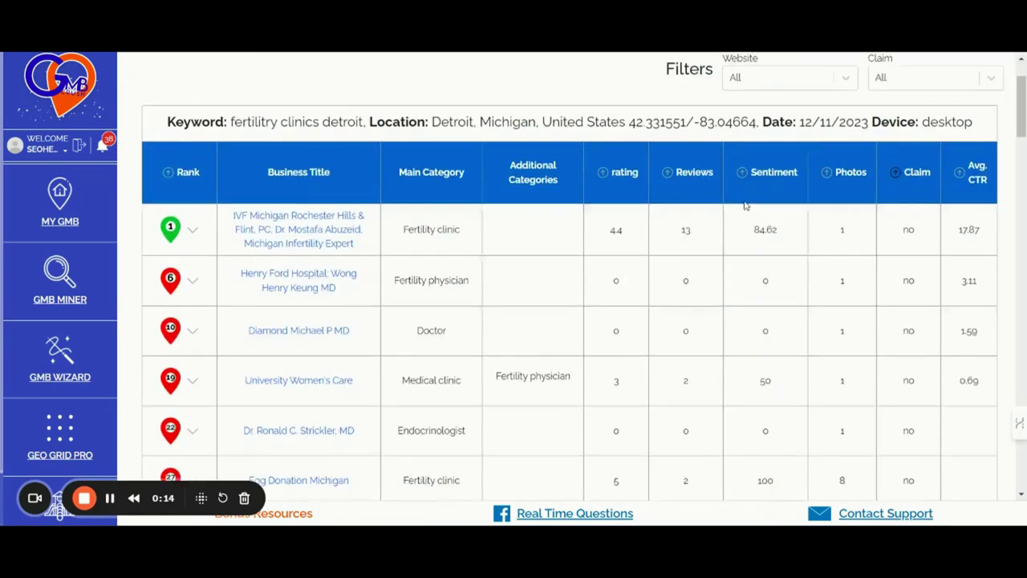
pyautogui.scroll(-1, 745, 206)
pyautogui.scroll(1, 744, 206)
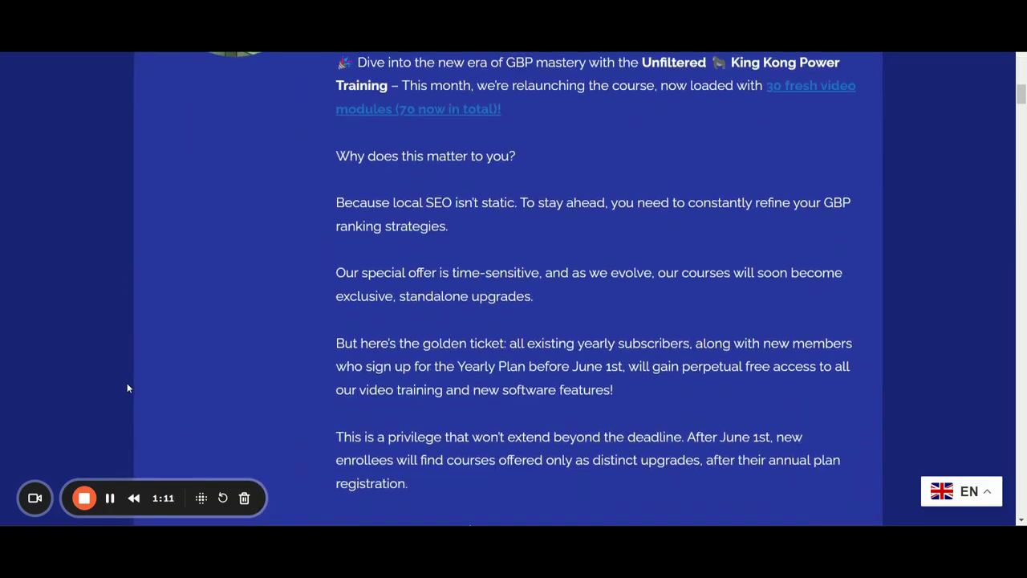
# Scroll the sales page down to the Sidekick, Local Hero and Superhero pricing cards
pyautogui.scroll(-2, 127, 387)
pyautogui.scroll(-2, 127, 387)
pyautogui.scroll(-4, 127, 388)
pyautogui.scroll(-3, 127, 387)
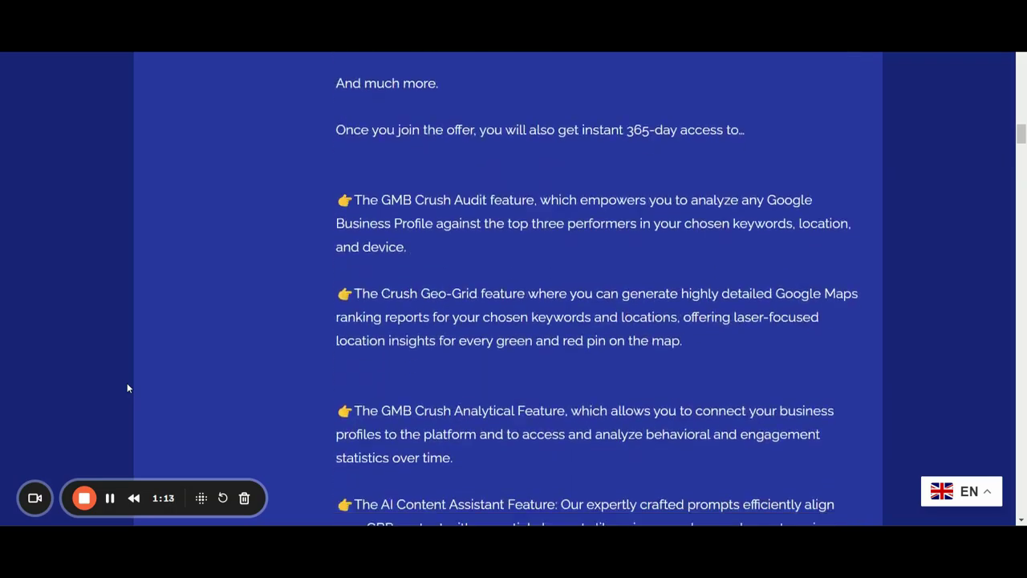
pyautogui.scroll(-4, 127, 388)
pyautogui.scroll(-3, 127, 388)
pyautogui.scroll(-4, 127, 385)
pyautogui.scroll(-3, 127, 385)
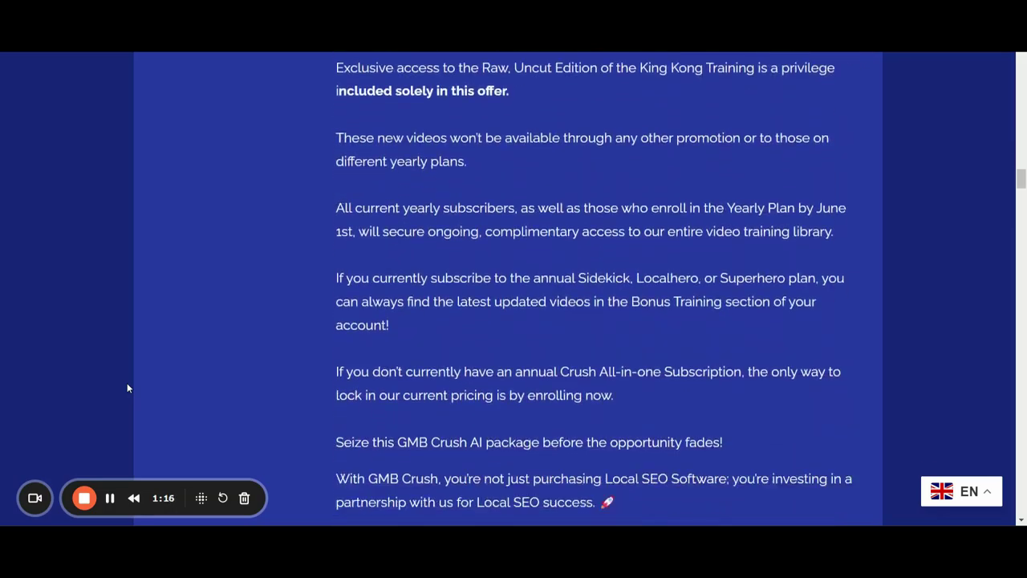
pyautogui.scroll(-3, 127, 385)
pyautogui.scroll(-4, 127, 385)
pyautogui.scroll(-3, 127, 388)
pyautogui.scroll(-1, 127, 388)
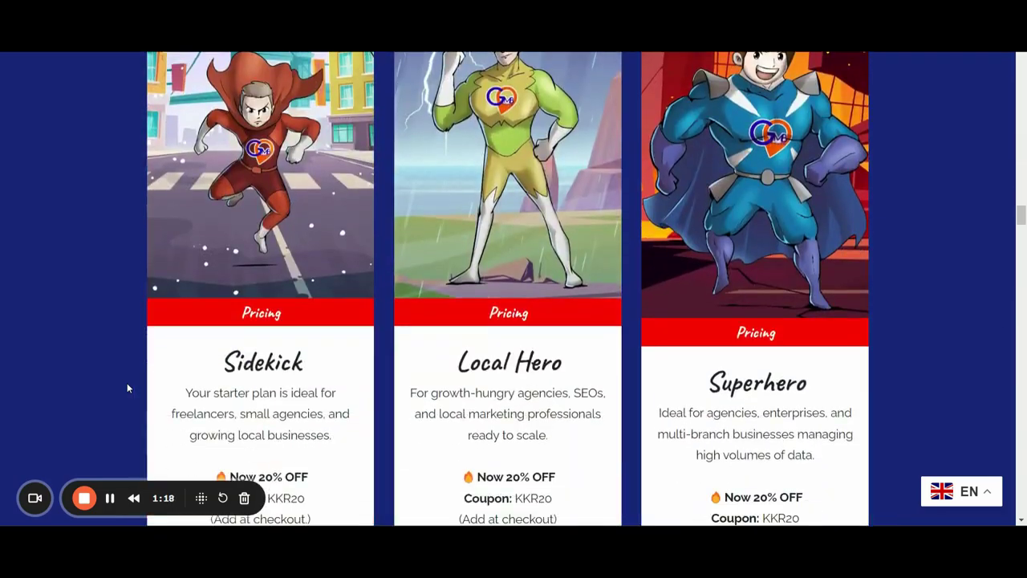
pyautogui.scroll(-1, 127, 387)
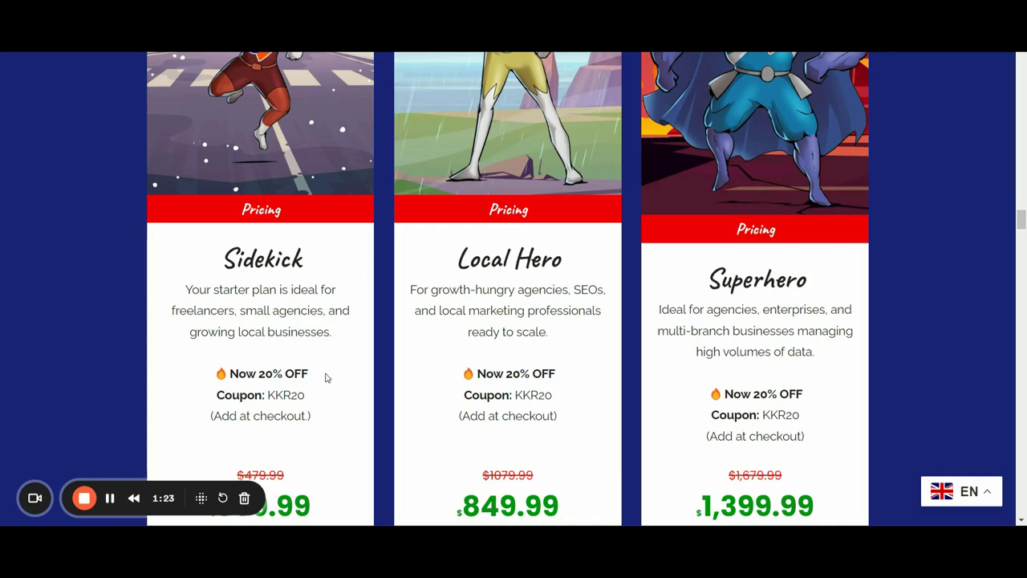
pyautogui.scroll(-1, 349, 342)
pyautogui.scroll(-1, 350, 343)
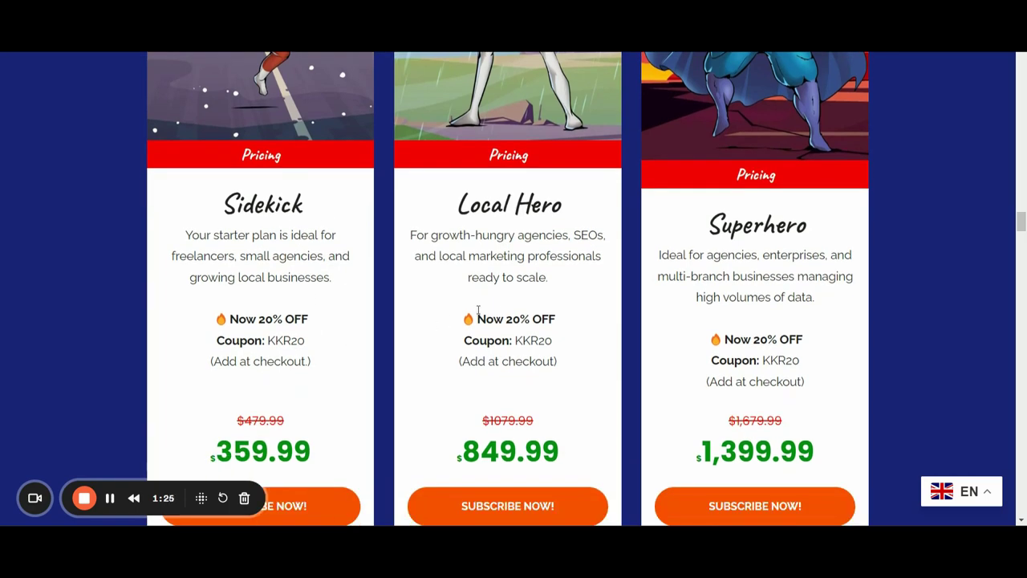
pyautogui.scroll(-1, 608, 289)
pyautogui.scroll(-2, 607, 289)
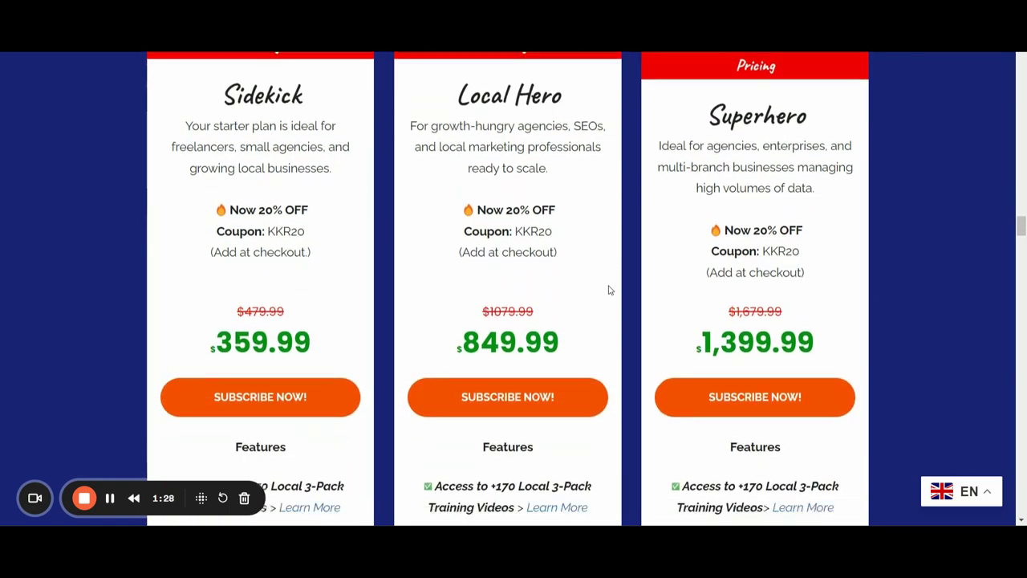
pyautogui.scroll(-2, 607, 288)
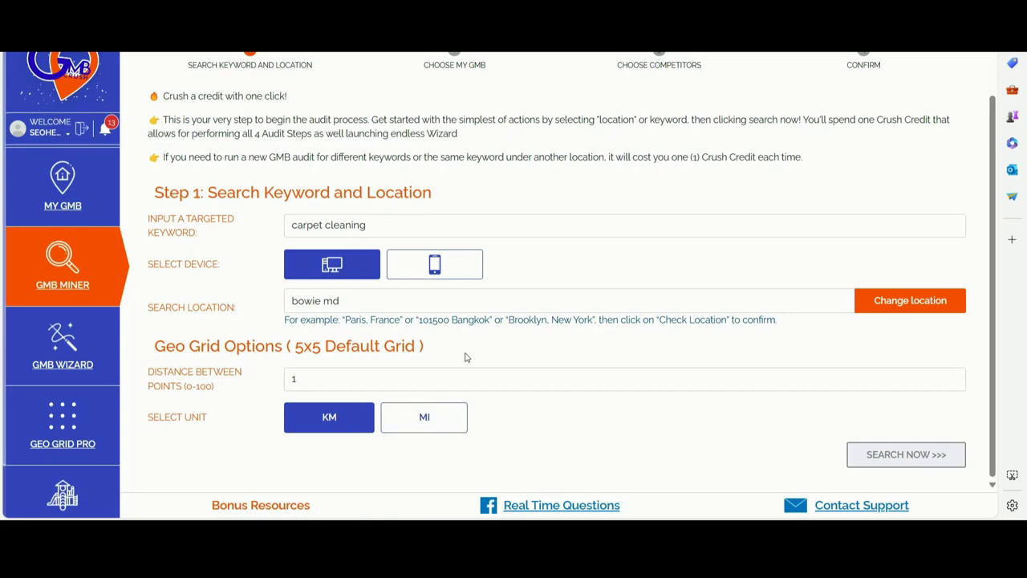
# Set the location to Bowie, Maryland, United States and confirm the carpet cleaning search
pyautogui.click(893, 304)
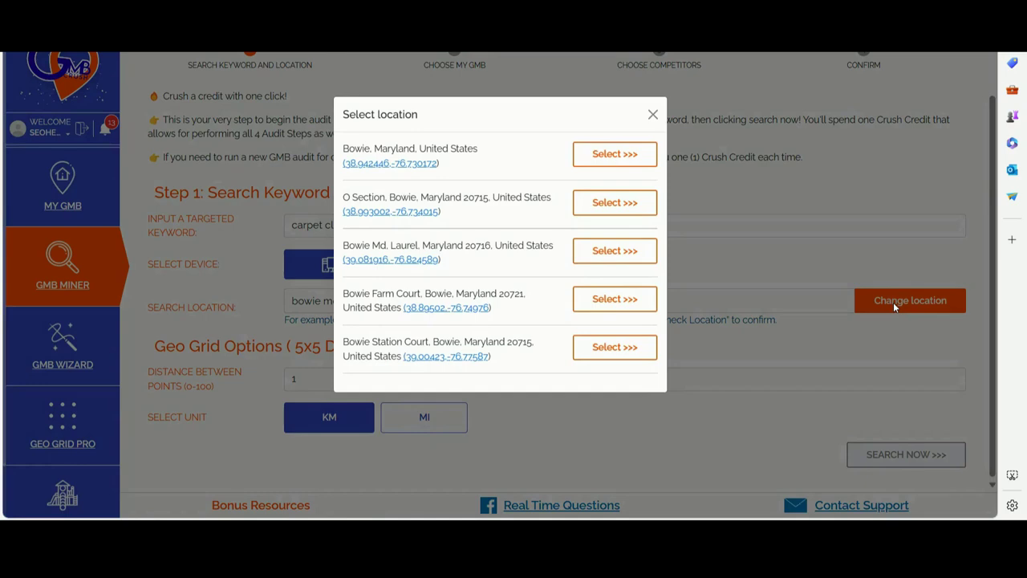
pyautogui.click(612, 156)
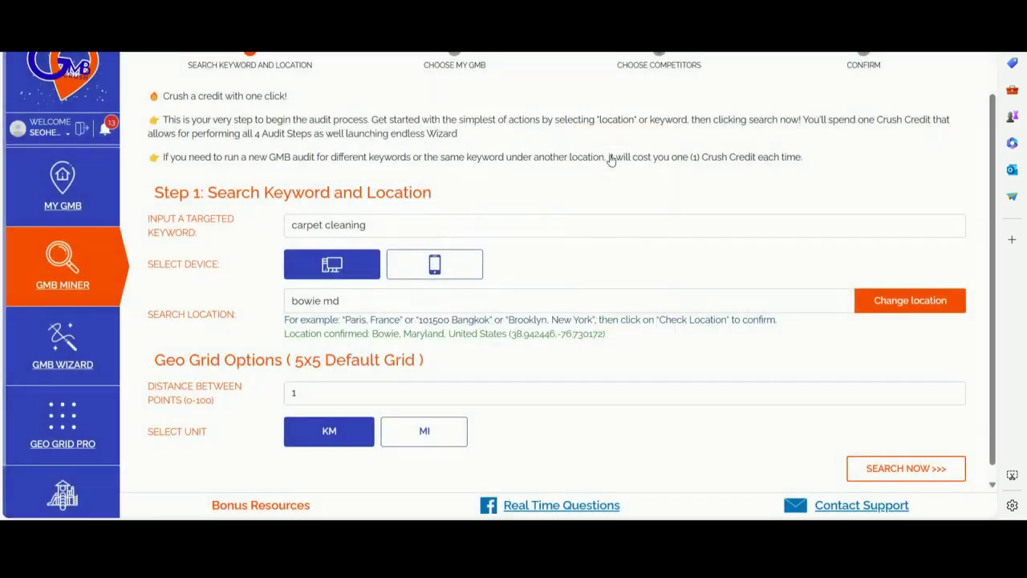
pyautogui.click(903, 473)
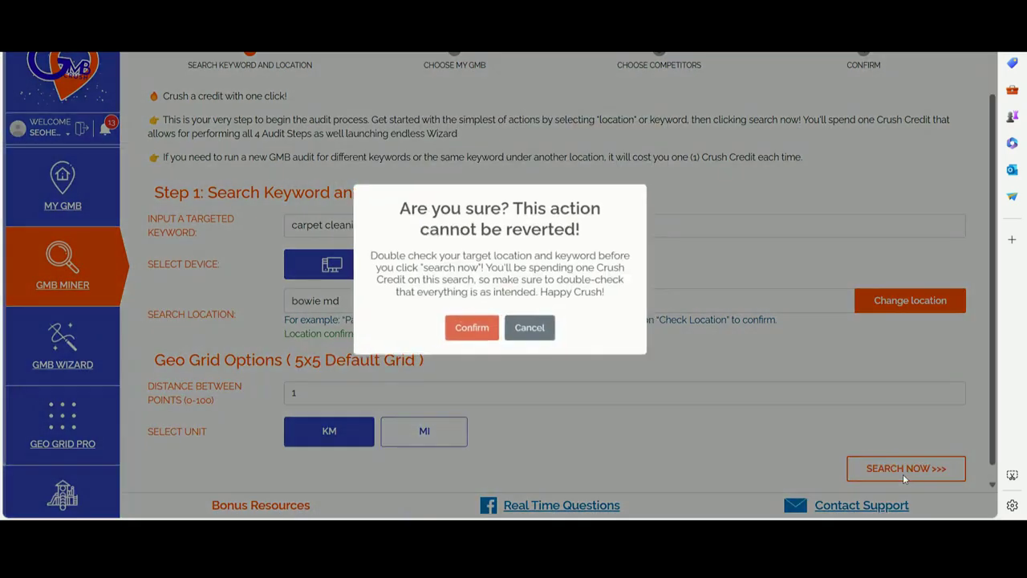
pyautogui.click(472, 332)
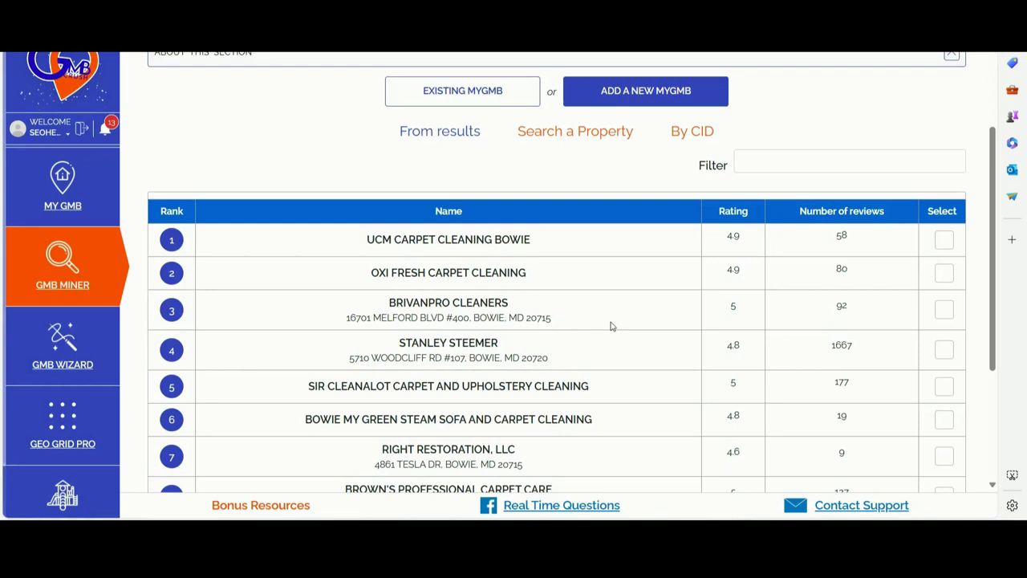
# Mark BrivanPro Cleaners as my business and confirm
pyautogui.scroll(-1, 633, 321)
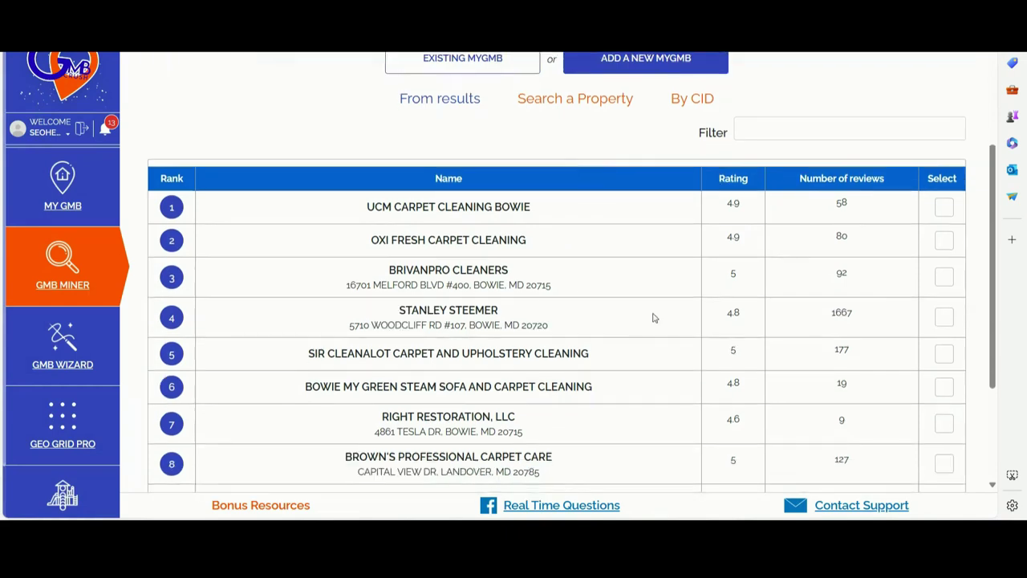
pyautogui.click(944, 276)
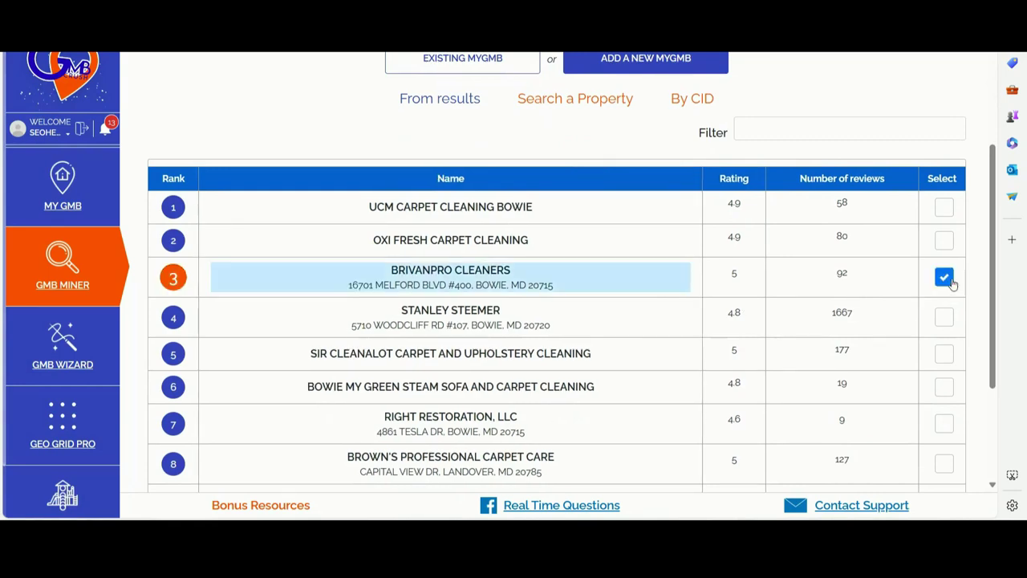
pyautogui.scroll(-3, 917, 400)
pyautogui.click(882, 456)
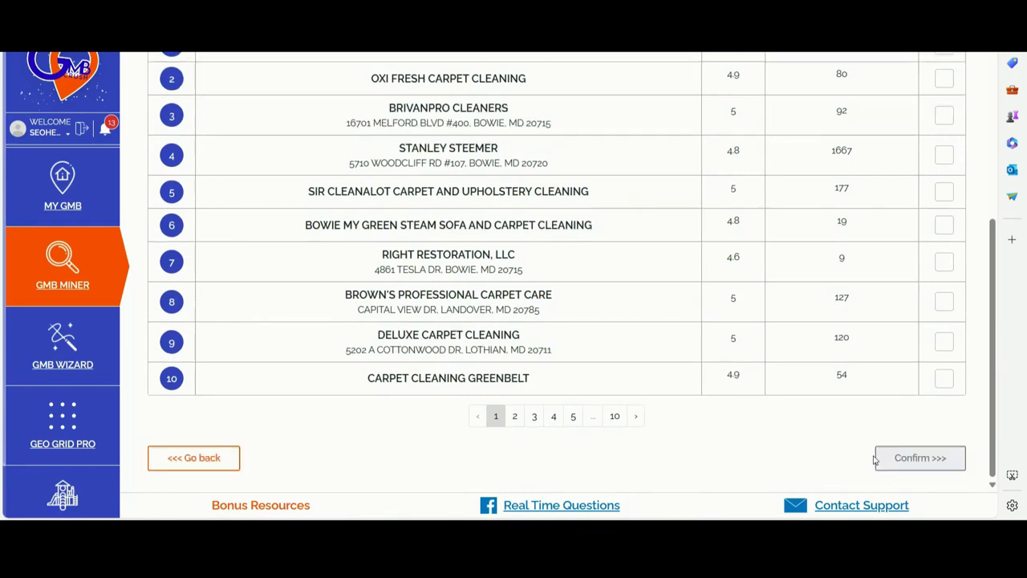
# Add UCM Carpet Cleaning Bowie, Oxi Fresh and Stanley Steemer as competitors and confirm
pyautogui.scroll(1, 719, 333)
pyautogui.scroll(3, 720, 334)
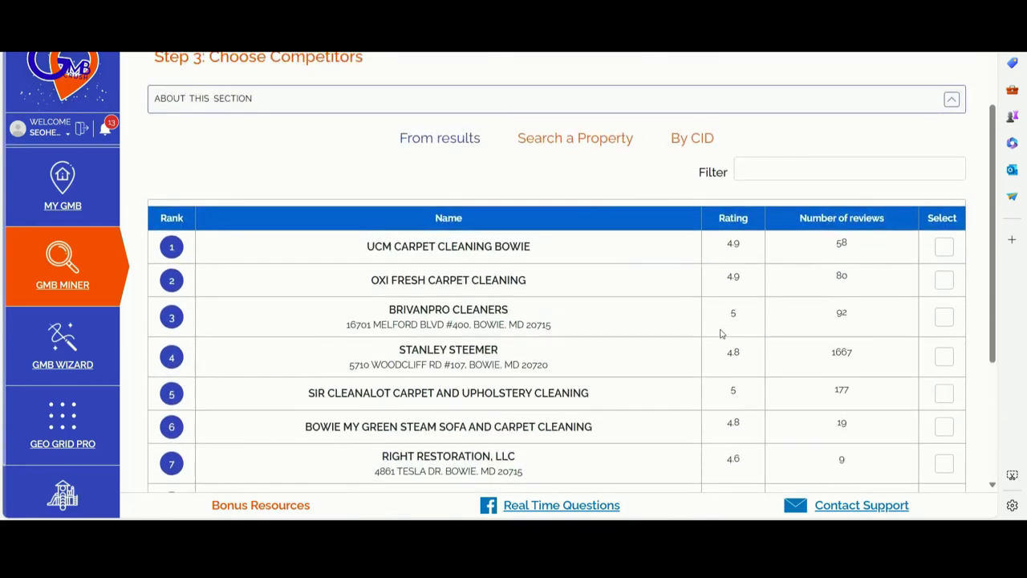
pyautogui.scroll(-1, 720, 334)
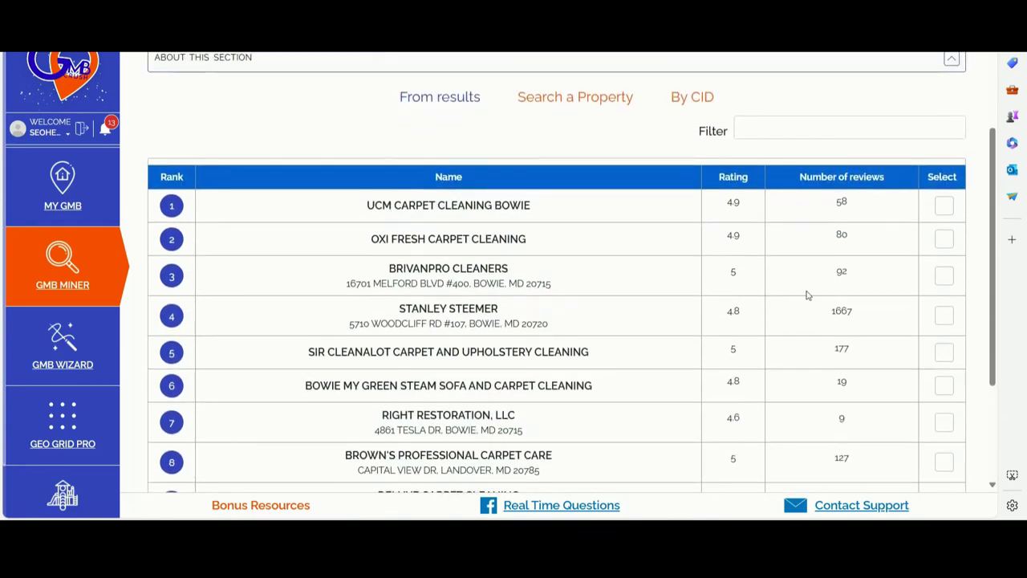
pyautogui.click(944, 207)
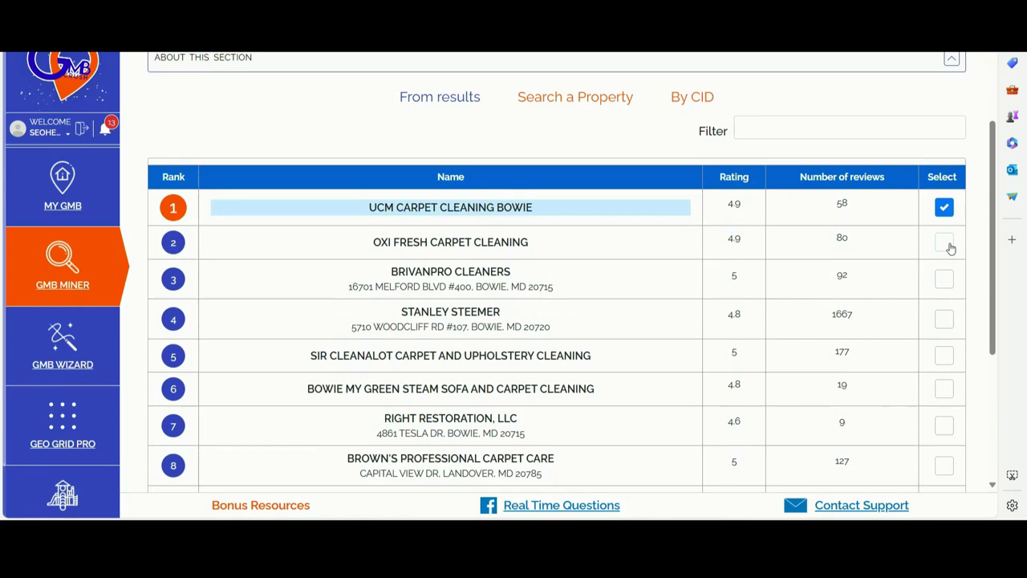
pyautogui.click(944, 243)
pyautogui.click(944, 319)
pyautogui.scroll(-4, 858, 338)
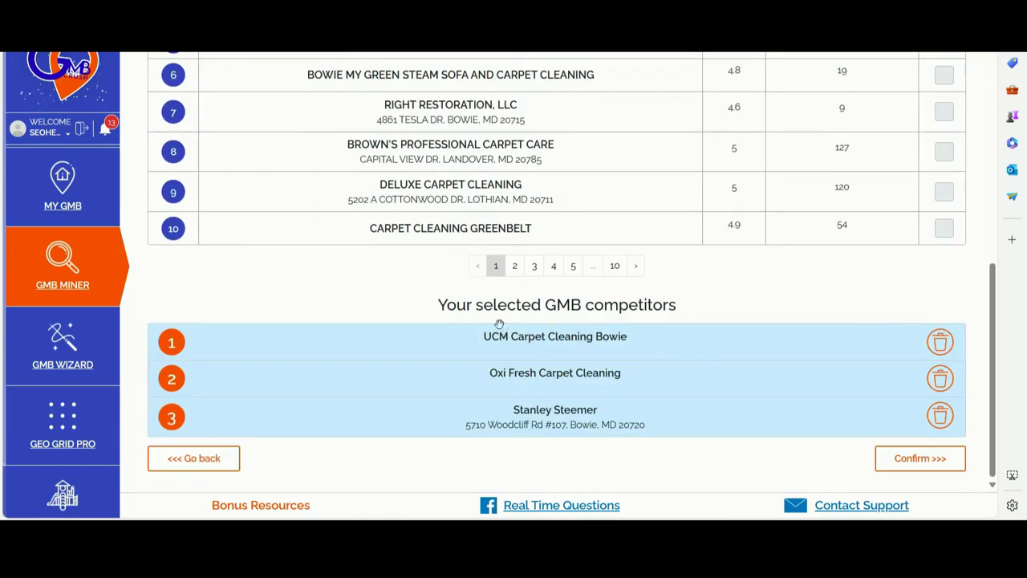
pyautogui.click(923, 459)
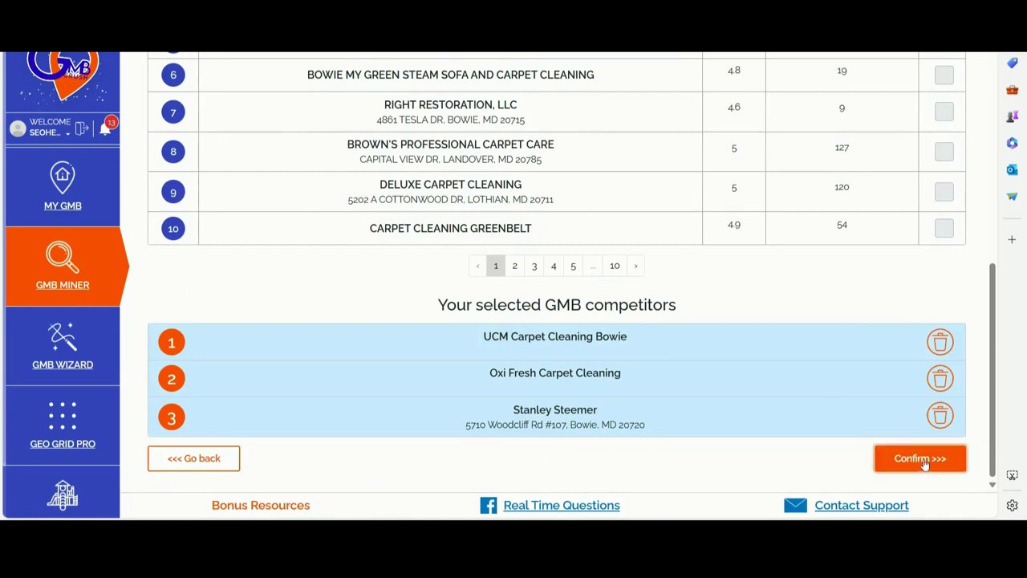
# Submit the Step 4 confirmation to build the Bowie carpet cleaning competitors list for BrivanPro Cleaners
pyautogui.scroll(3, 658, 321)
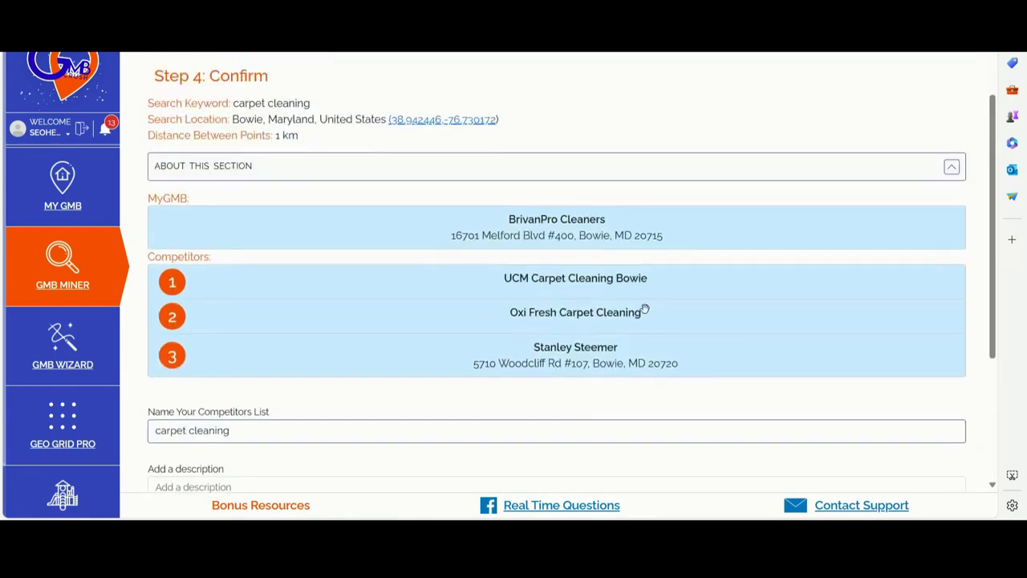
pyautogui.scroll(-1, 682, 300)
pyautogui.scroll(-1, 709, 289)
pyautogui.scroll(-3, 722, 300)
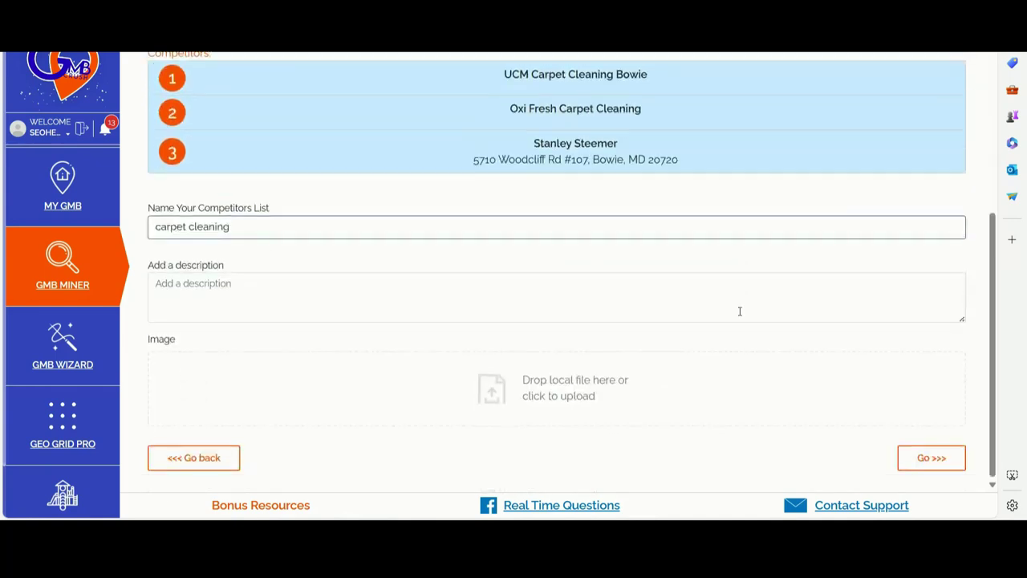
pyautogui.click(921, 455)
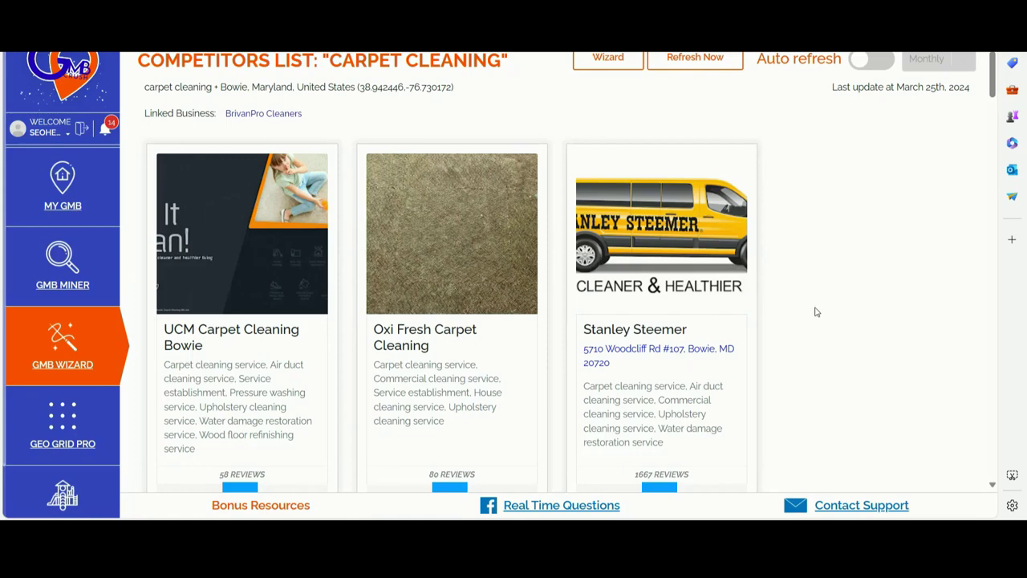
# Open the Wizard report and scroll to BrivanPro's categories versus missing competitor categories like air duct cleaning
pyautogui.click(614, 66)
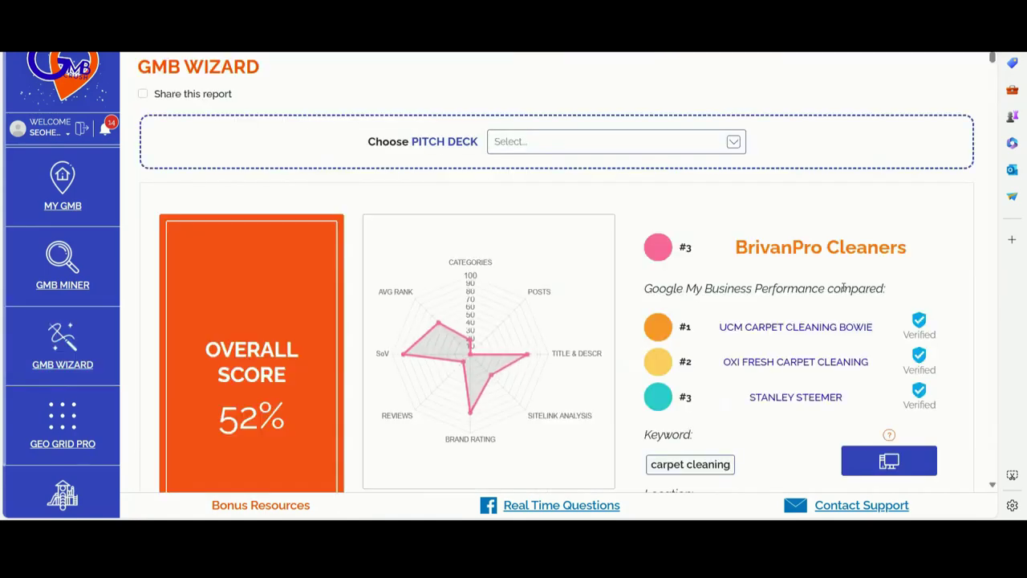
pyautogui.scroll(-1, 782, 289)
pyautogui.scroll(-2, 782, 290)
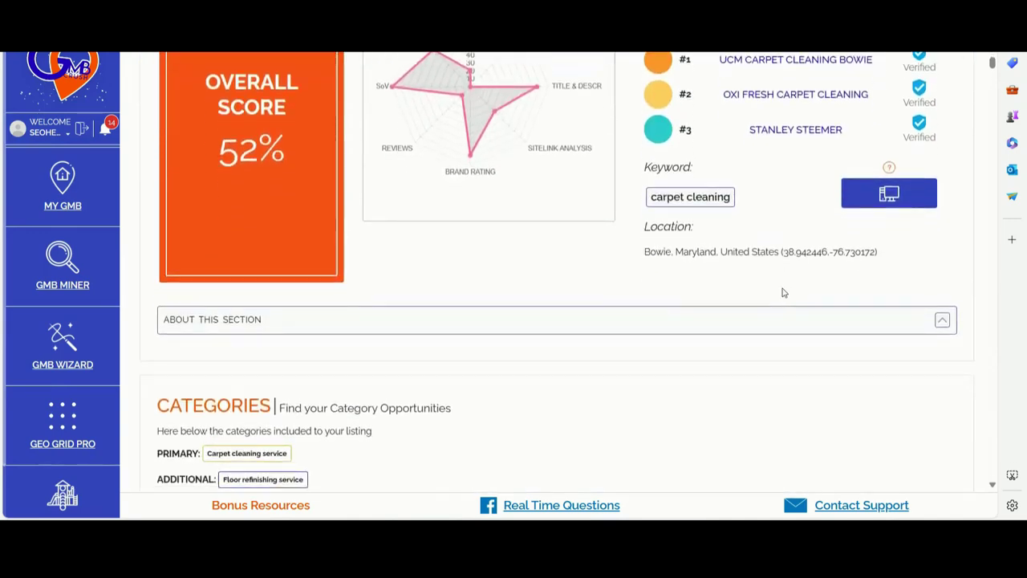
pyautogui.scroll(-1, 784, 293)
pyautogui.scroll(-1, 738, 281)
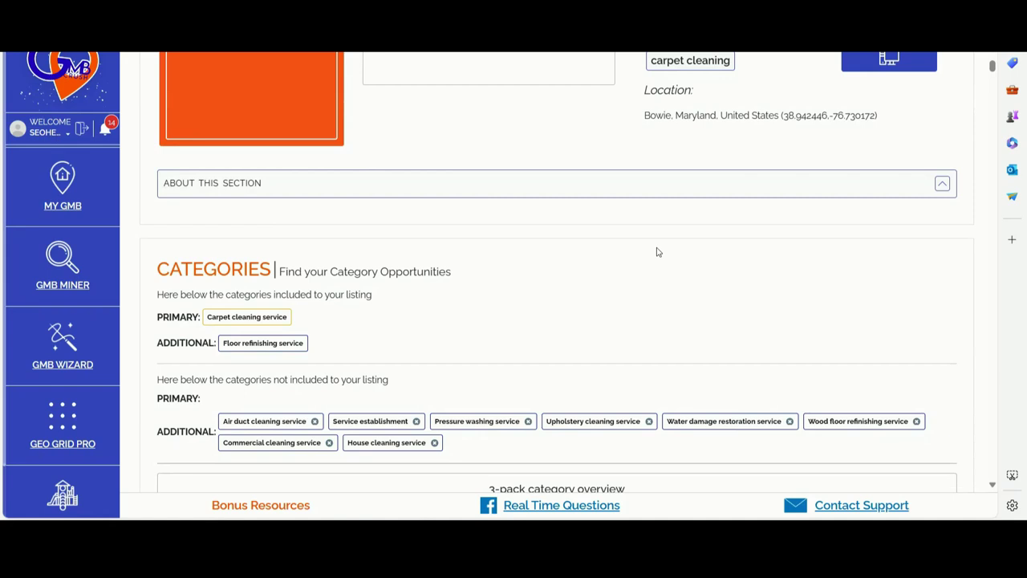
pyautogui.scroll(-1, 607, 276)
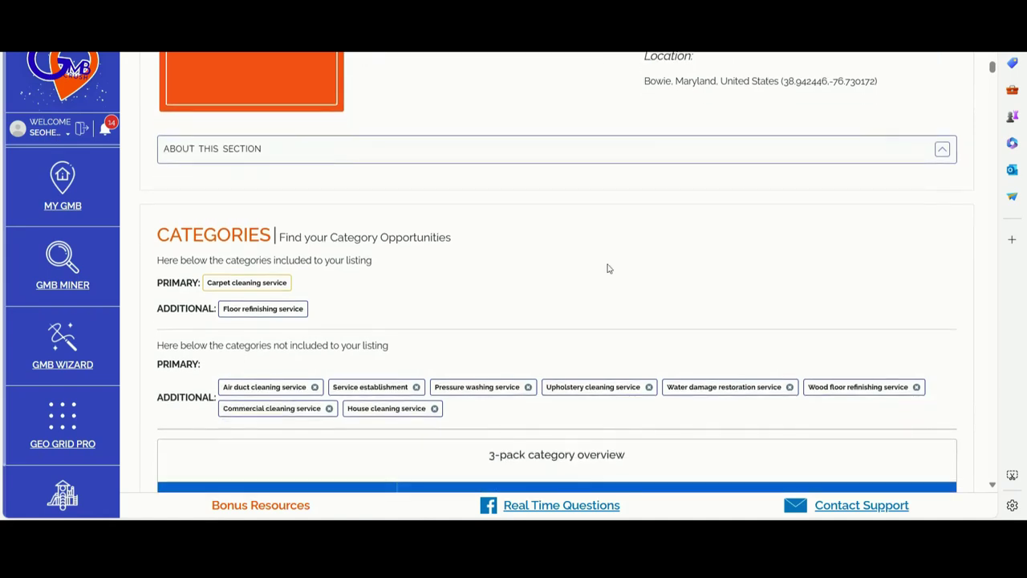
pyautogui.scroll(-1, 608, 257)
pyautogui.scroll(-1, 602, 217)
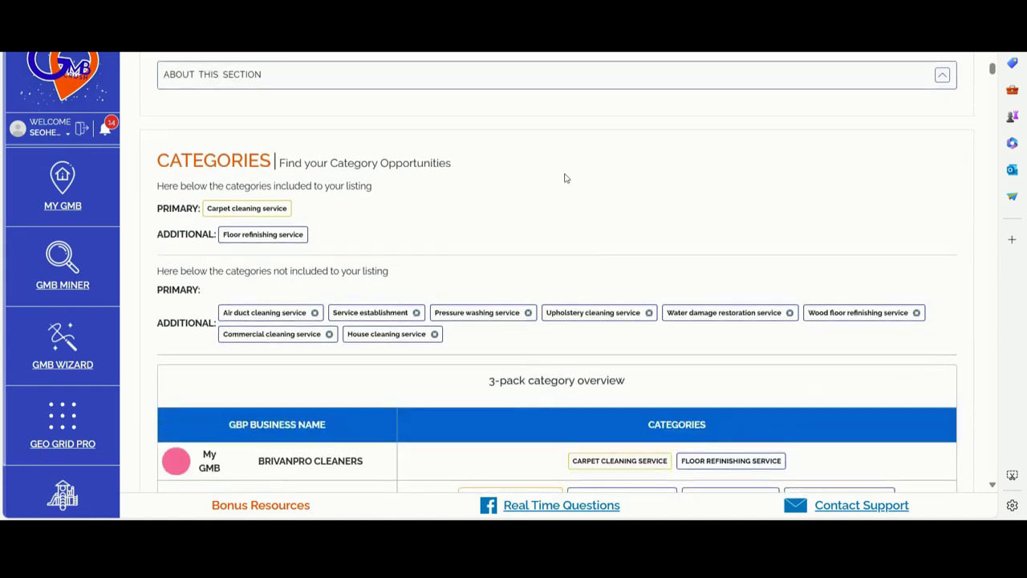
pyautogui.scroll(-1, 550, 161)
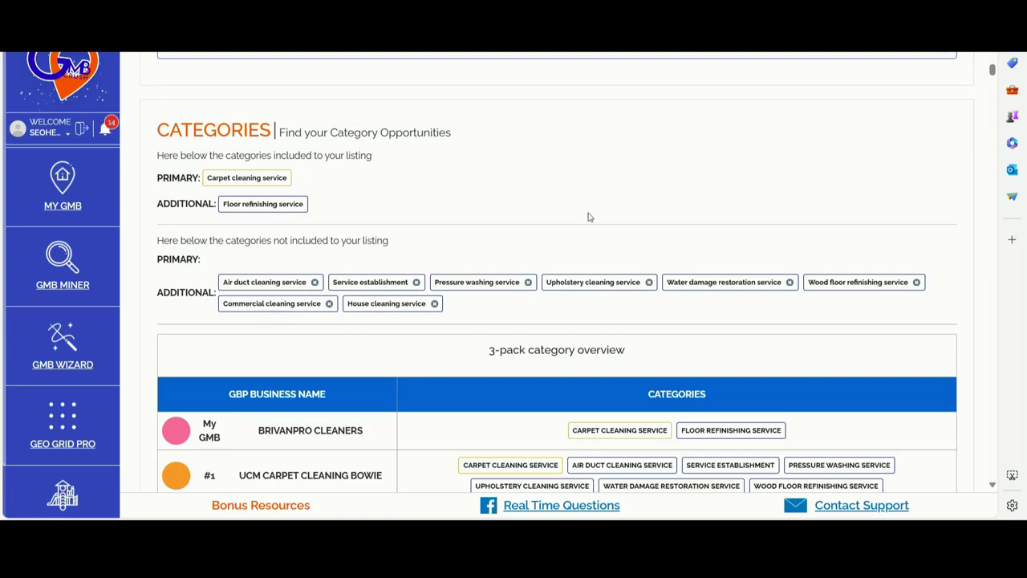
# Scroll past the organic URL table to the ZIP Code comparison, pie chart and Df 1 gauge for 20715
pyautogui.scroll(-2, 589, 213)
pyautogui.scroll(-3, 594, 193)
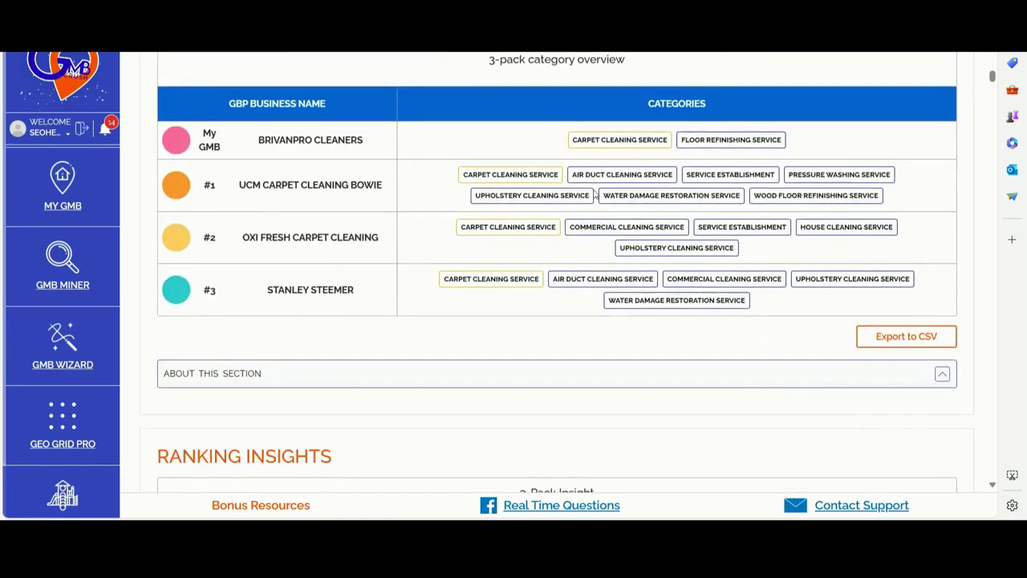
pyautogui.scroll(-3, 594, 194)
pyautogui.scroll(-2, 594, 194)
pyautogui.scroll(-5, 594, 193)
pyautogui.scroll(-5, 592, 193)
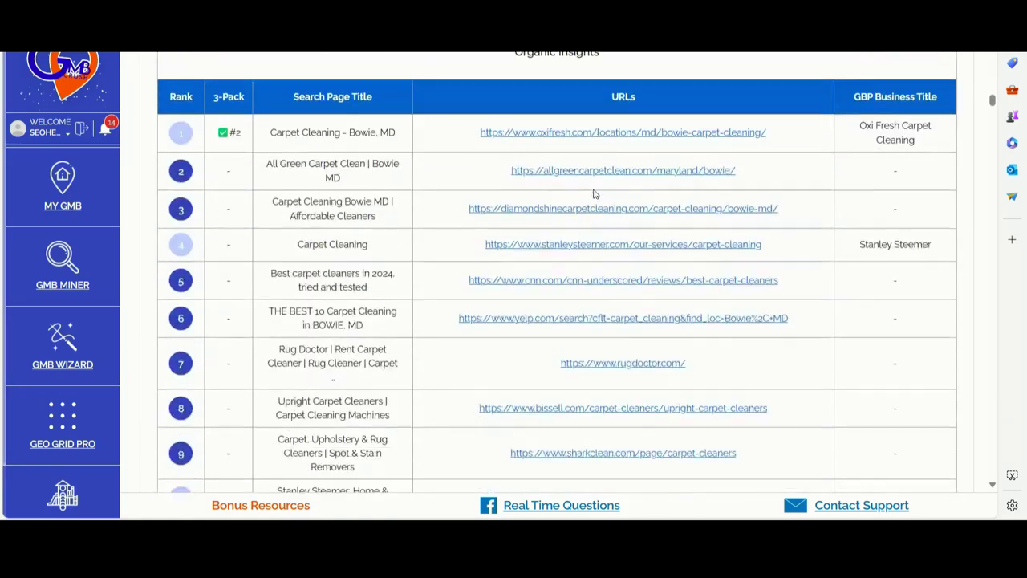
pyautogui.scroll(-2, 701, 259)
pyautogui.scroll(-3, 702, 258)
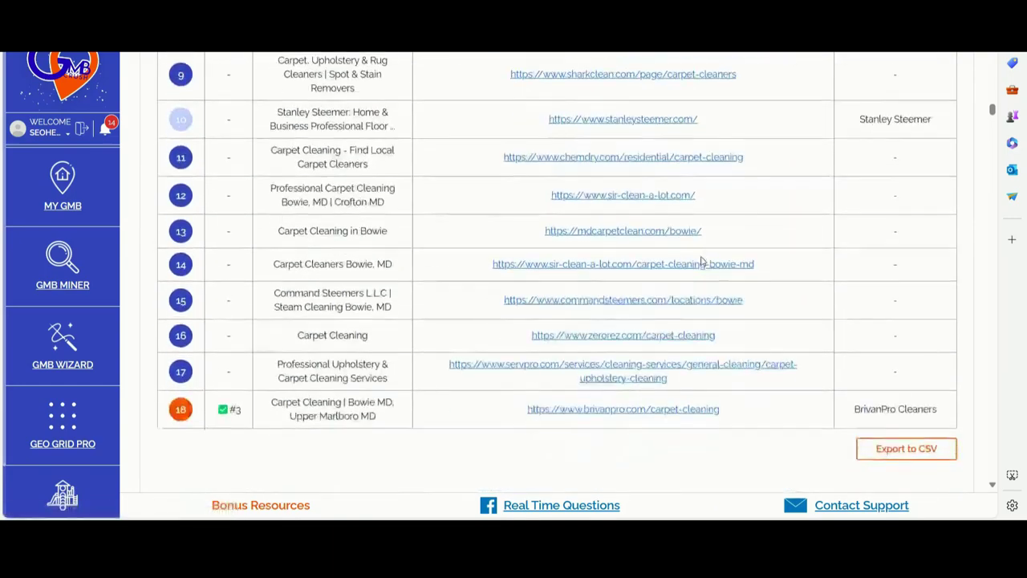
pyautogui.scroll(-5, 702, 258)
pyautogui.scroll(-2, 702, 257)
pyautogui.scroll(-2, 701, 257)
pyautogui.scroll(-3, 702, 259)
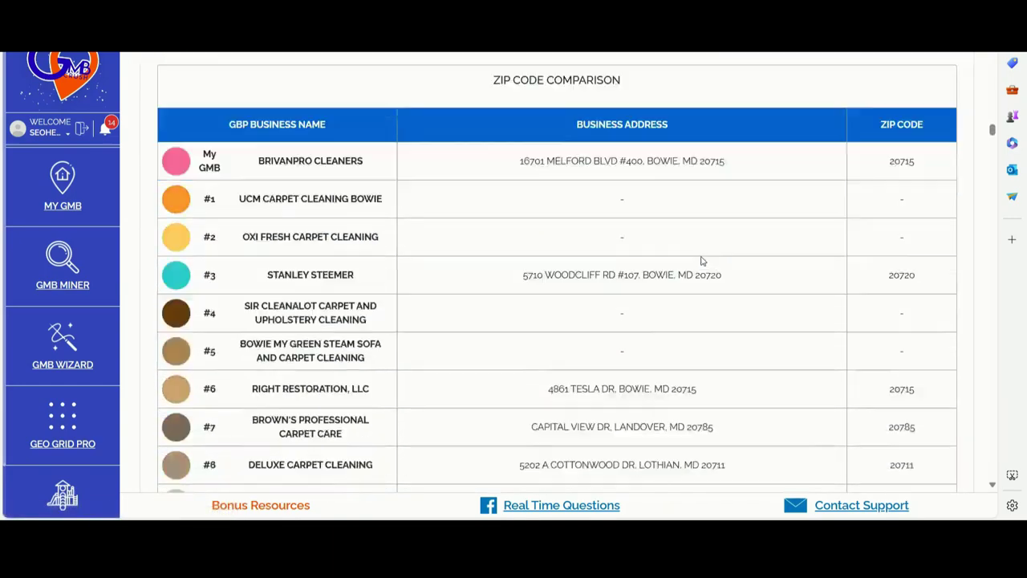
pyautogui.scroll(-3, 702, 259)
pyautogui.scroll(-3, 701, 260)
pyautogui.scroll(-2, 702, 261)
pyautogui.scroll(5, 701, 261)
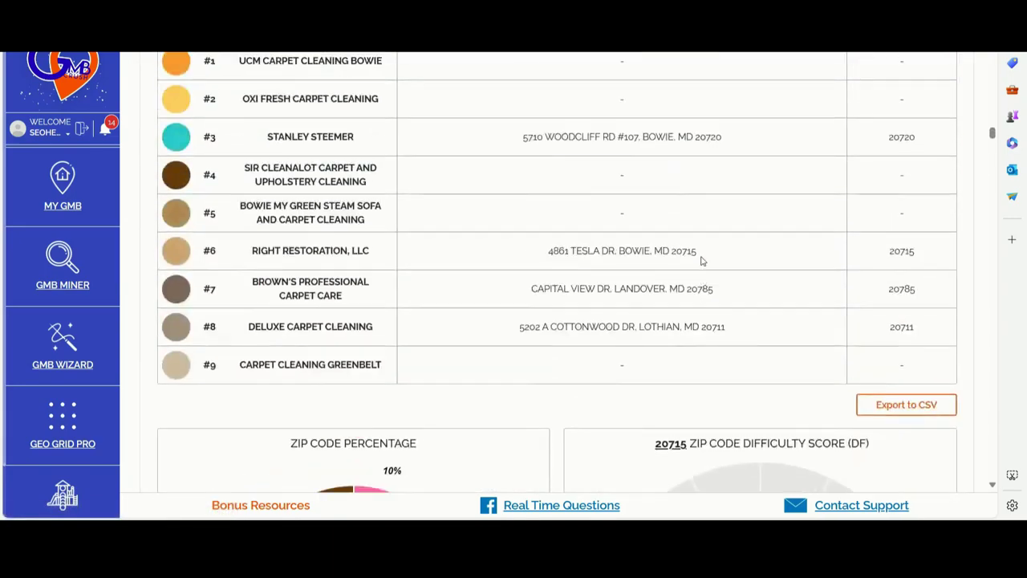
pyautogui.scroll(3, 701, 260)
pyautogui.scroll(-1, 702, 261)
pyautogui.scroll(-2, 701, 258)
pyautogui.scroll(-1, 701, 258)
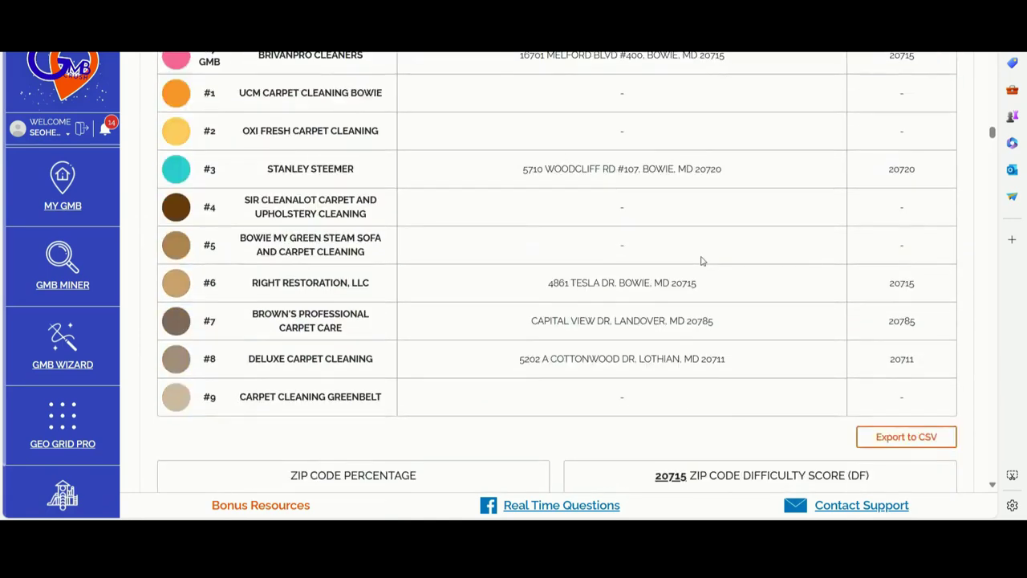
pyautogui.scroll(1, 702, 257)
pyautogui.scroll(-1, 701, 258)
pyautogui.scroll(-4, 701, 259)
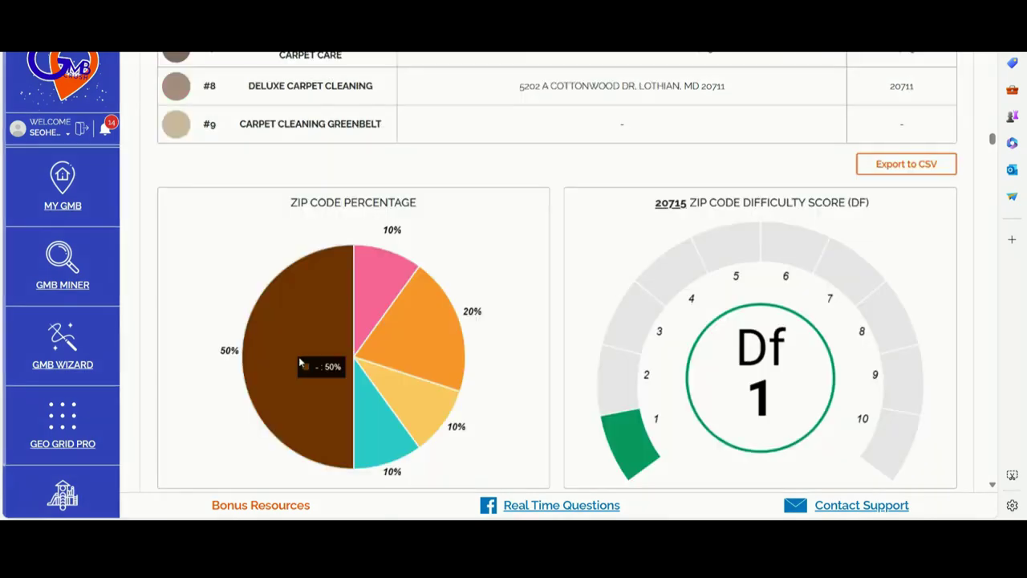
pyautogui.scroll(2, 300, 362)
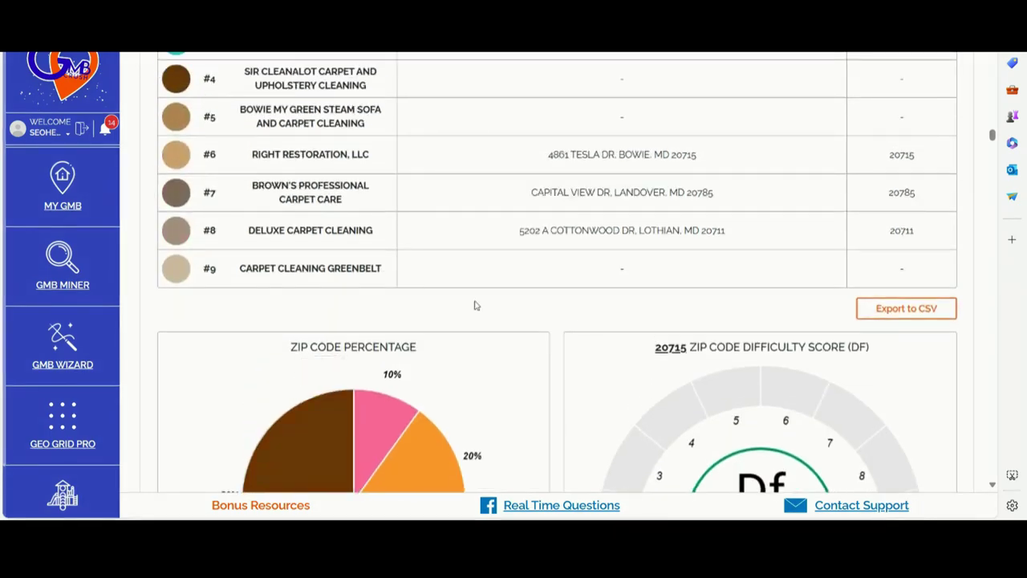
pyautogui.scroll(2, 530, 305)
pyautogui.scroll(3, 632, 277)
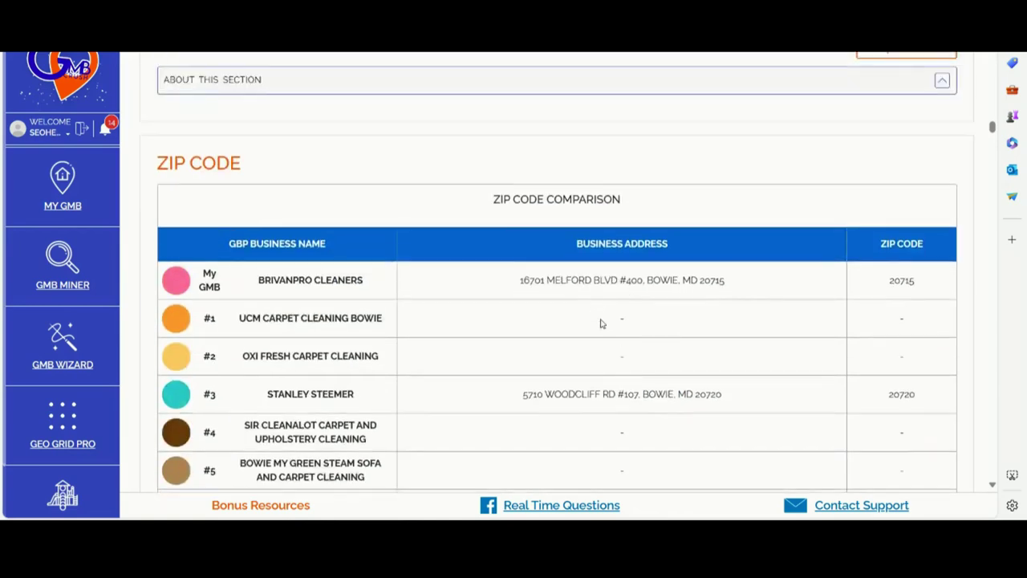
pyautogui.scroll(-4, 649, 324)
pyautogui.scroll(-4, 649, 323)
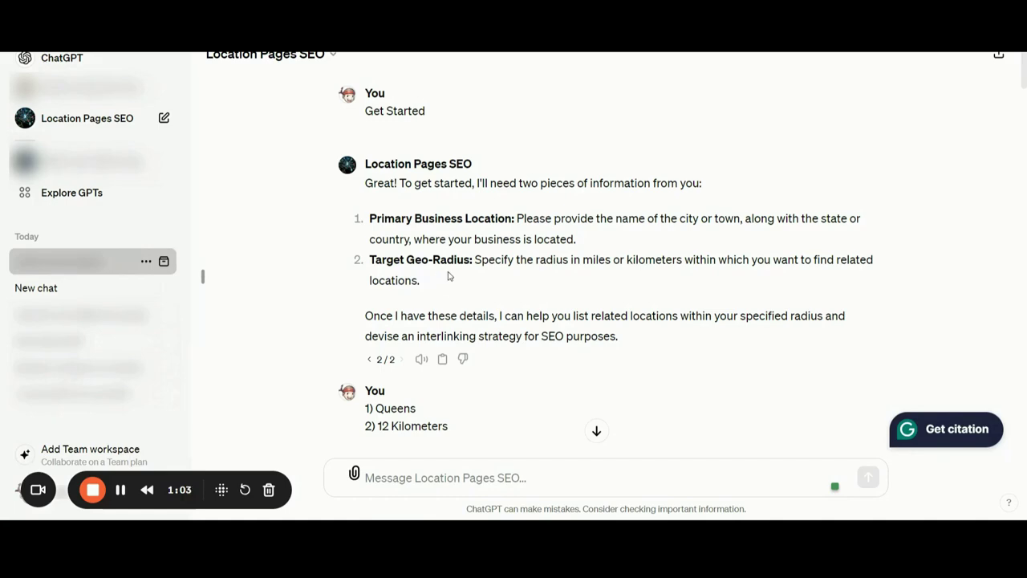
# Read through the twenty Queens neighbourhood locations, dismissing an accidentally opened context menu
pyautogui.scroll(-2, 447, 273)
pyautogui.scroll(-1, 482, 274)
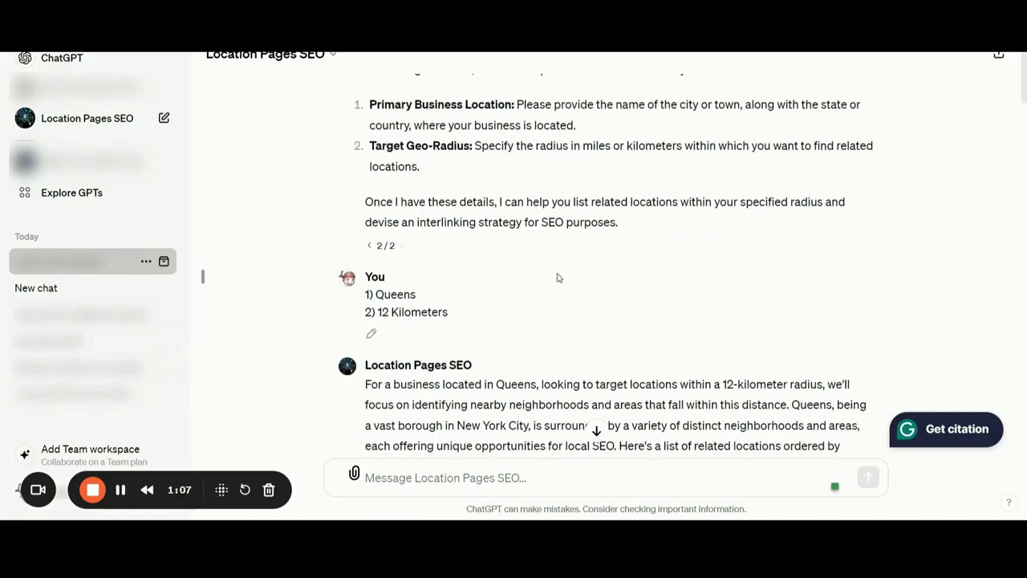
pyautogui.scroll(1, 557, 278)
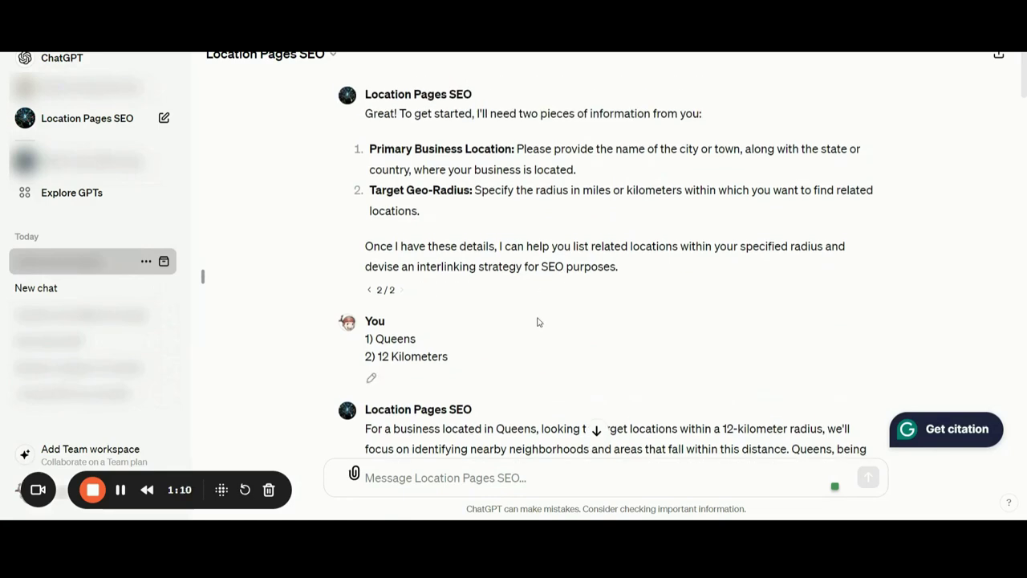
pyautogui.scroll(-1, 552, 302)
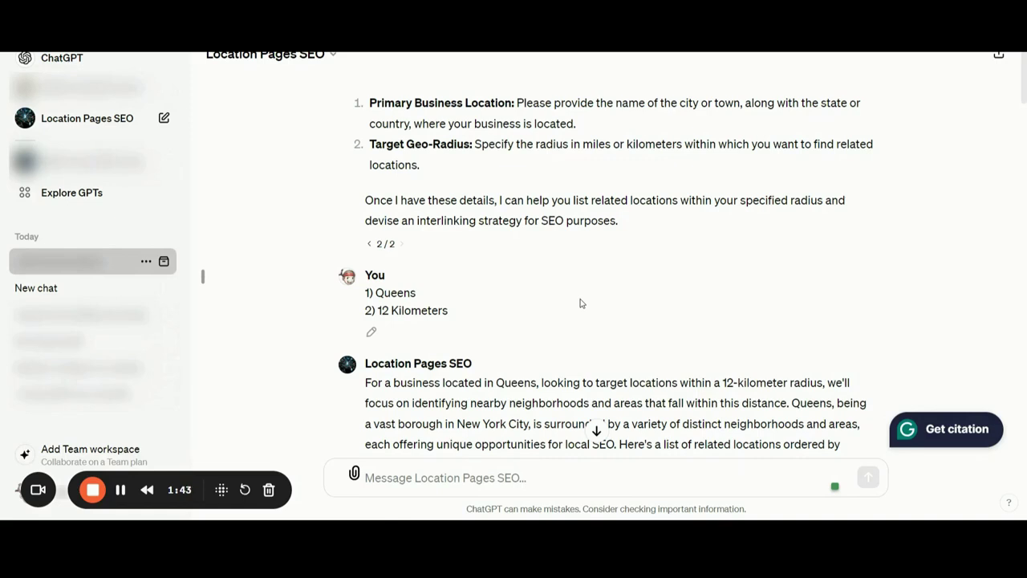
pyautogui.rightClick(581, 302)
pyautogui.click(527, 313)
pyautogui.scroll(-2, 527, 313)
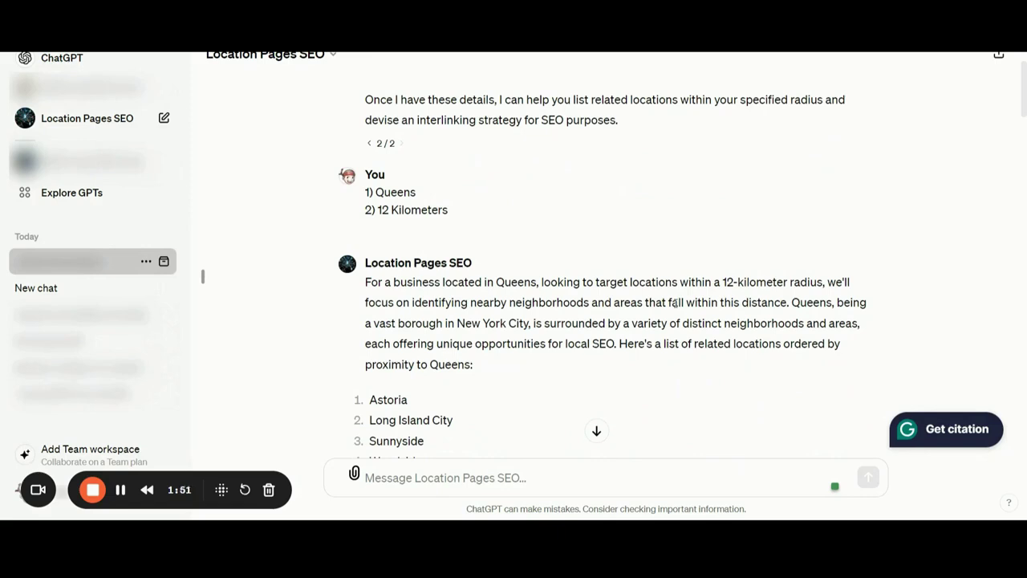
# Continue down the reply through the Interlink Strategy for SEO section for those neighbourhoods
pyautogui.scroll(-1, 654, 317)
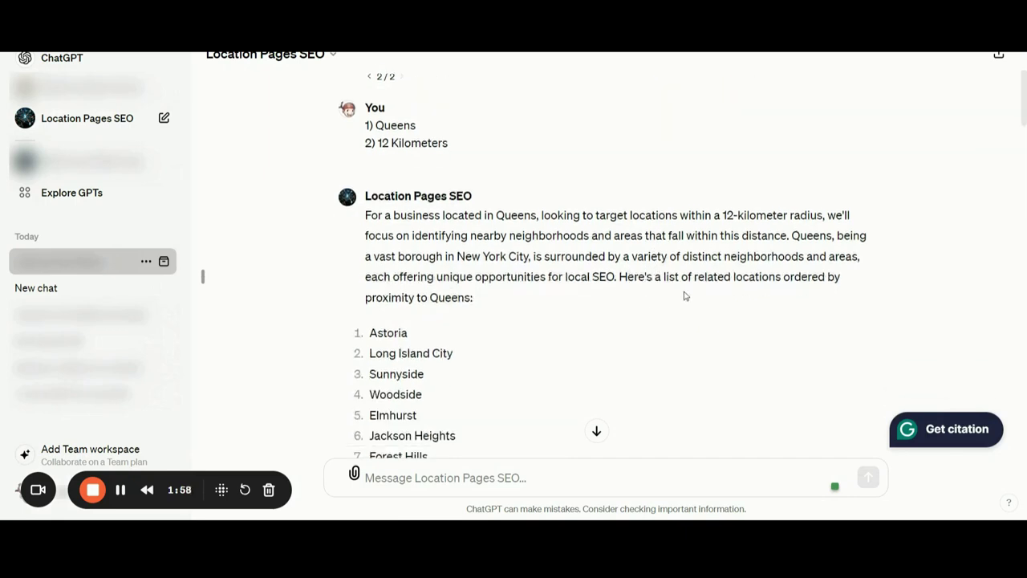
pyautogui.scroll(-1, 683, 293)
pyautogui.scroll(1, 658, 259)
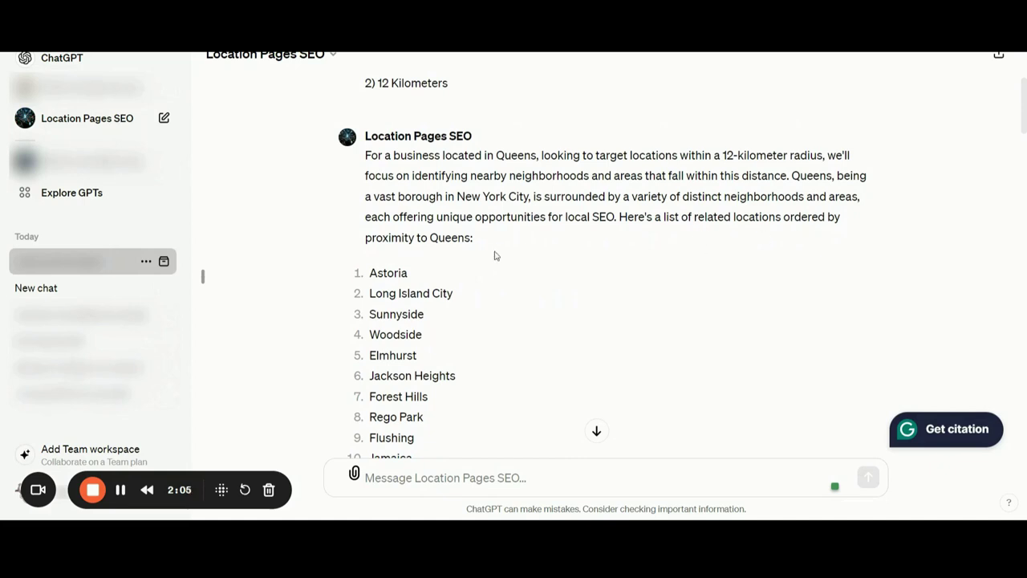
pyautogui.scroll(-1, 529, 253)
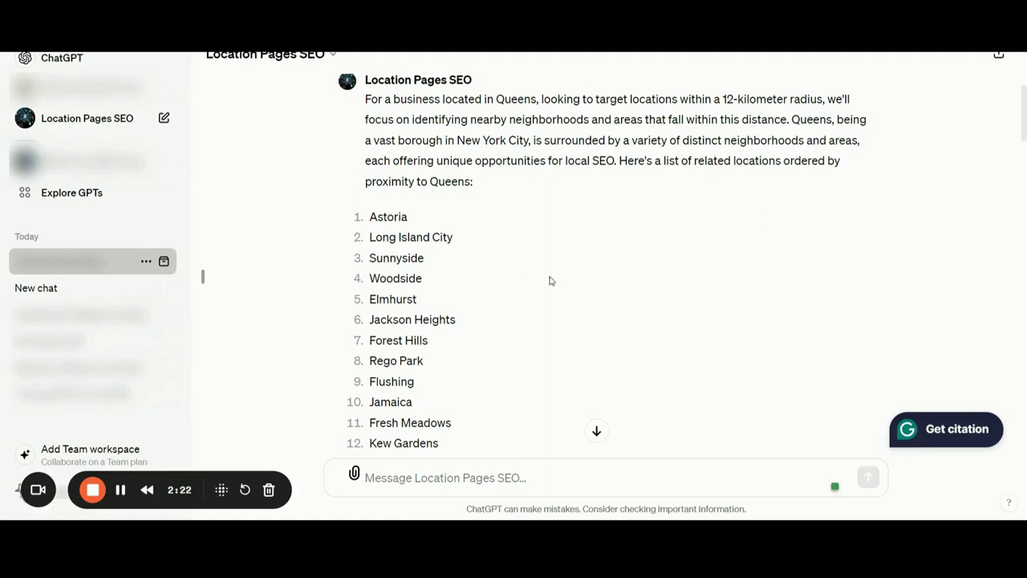
pyautogui.scroll(-1, 574, 260)
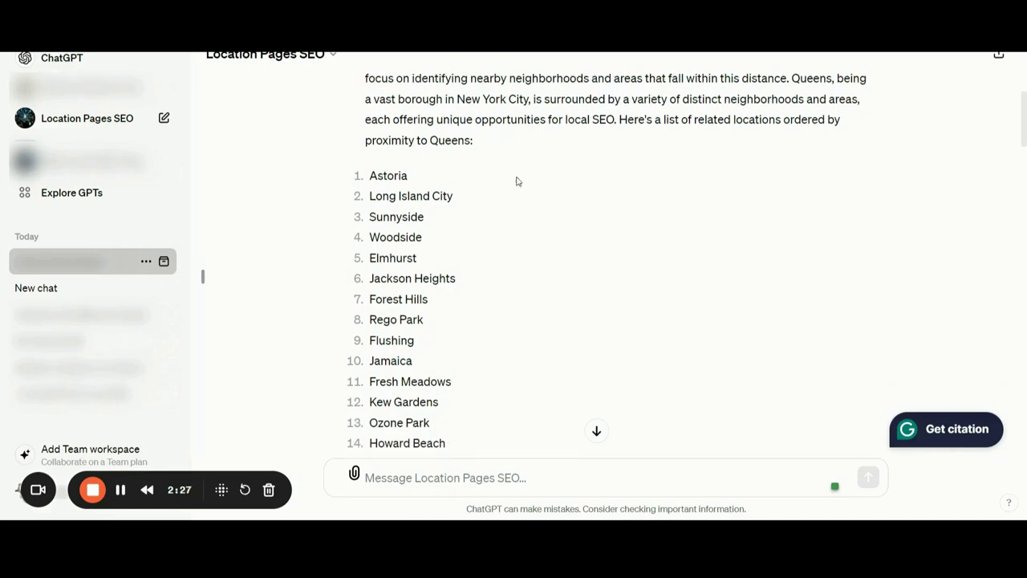
pyautogui.scroll(-1, 518, 193)
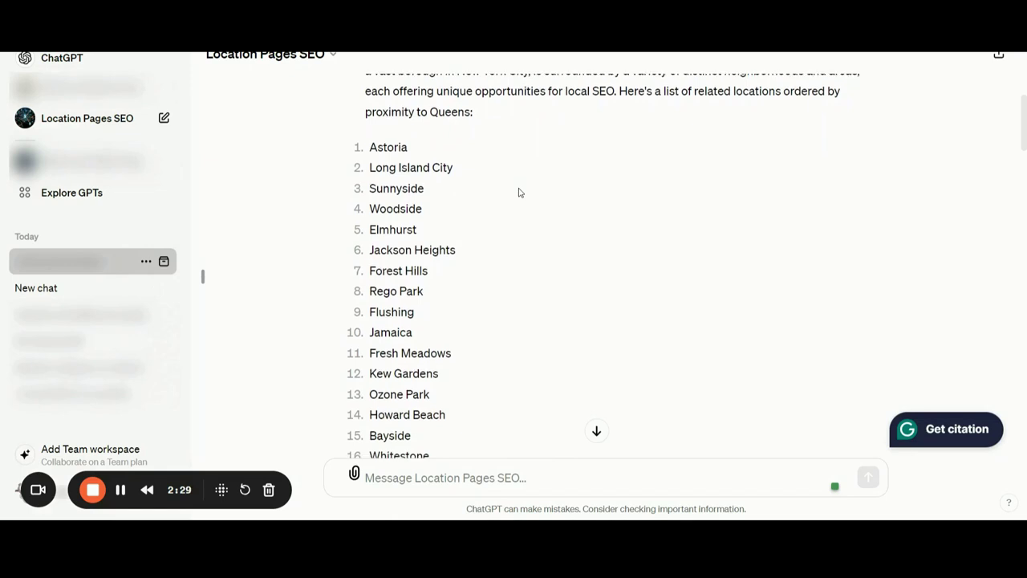
pyautogui.scroll(-1, 518, 192)
pyautogui.scroll(-2, 518, 192)
pyautogui.scroll(-1, 585, 209)
pyautogui.scroll(-1, 578, 198)
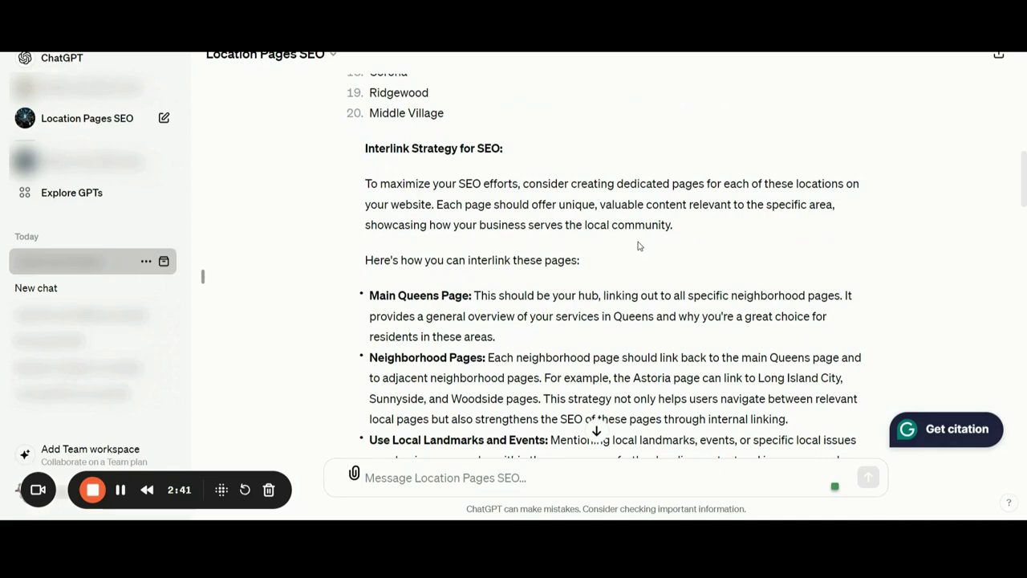
pyautogui.scroll(-1, 482, 261)
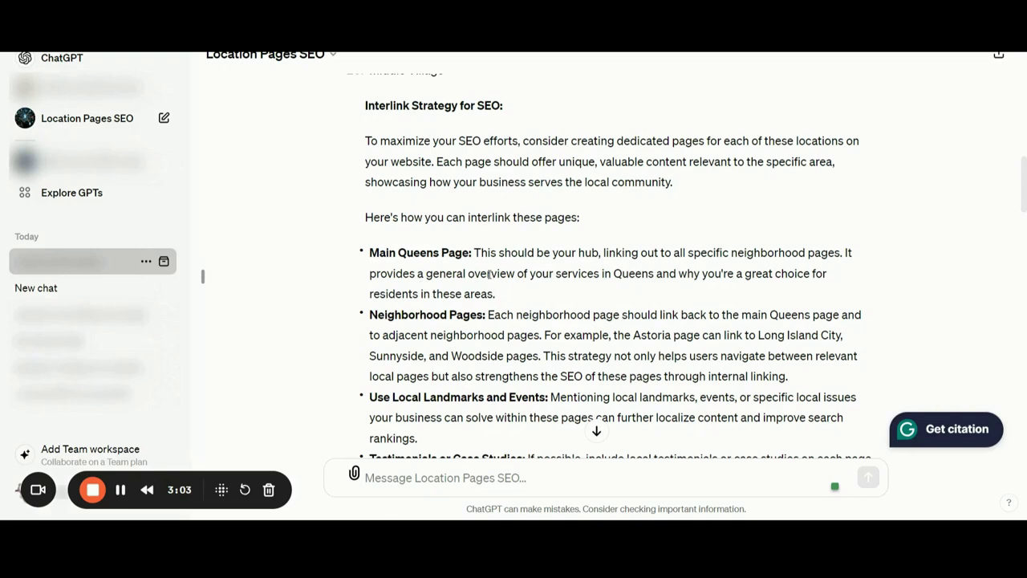
pyautogui.scroll(-2, 551, 276)
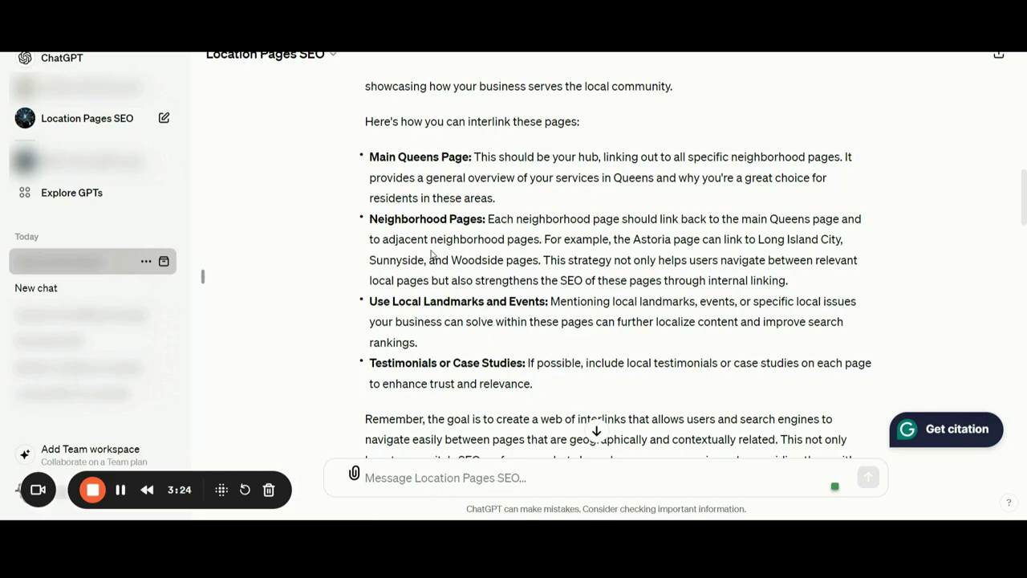
pyautogui.scroll(-1, 476, 274)
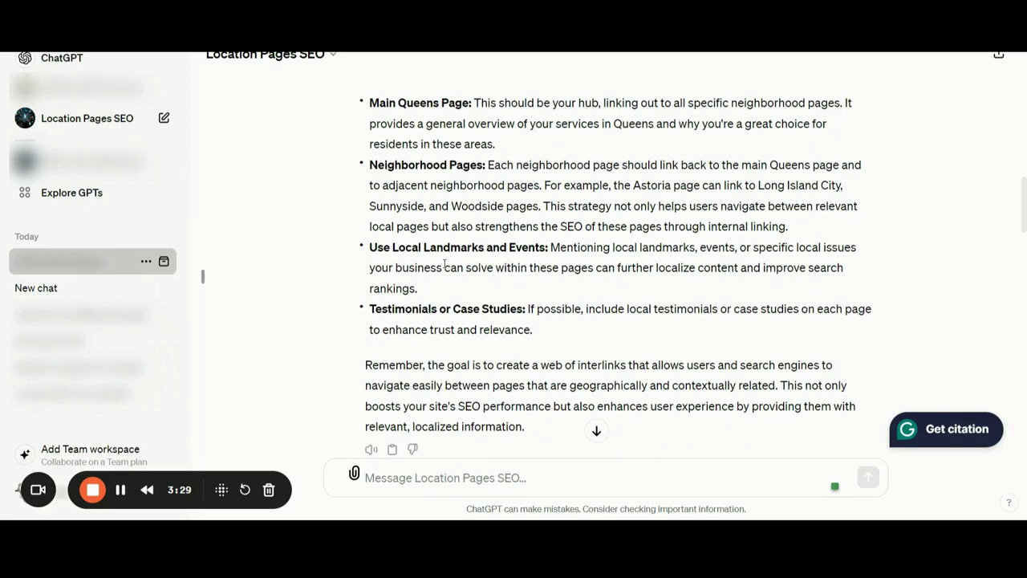
pyautogui.scroll(-1, 533, 267)
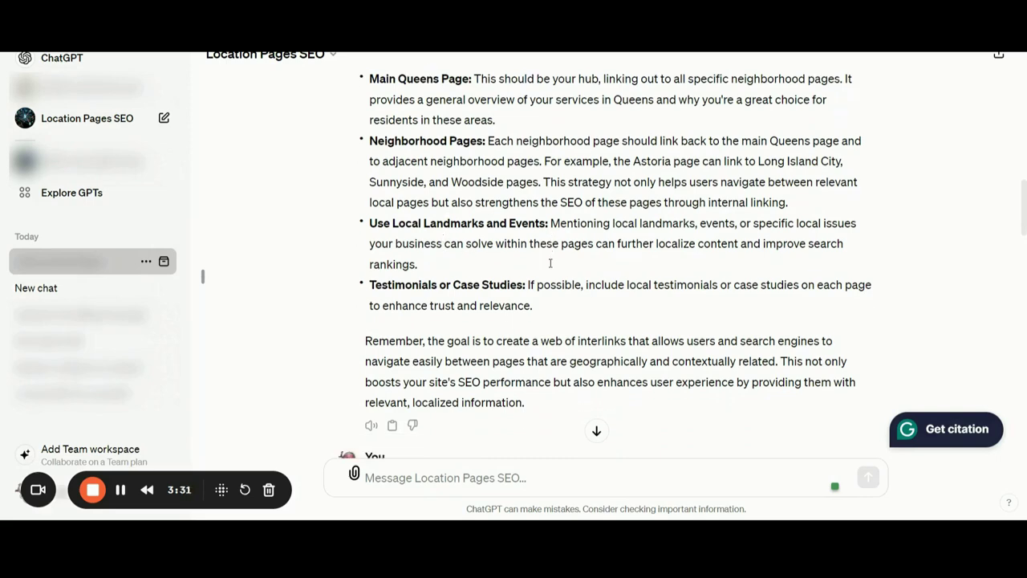
pyautogui.scroll(-1, 557, 240)
# Scroll the full interlink strategy reply to the detailed Astoria and Long Island City linking plan
pyautogui.scroll(-1, 588, 216)
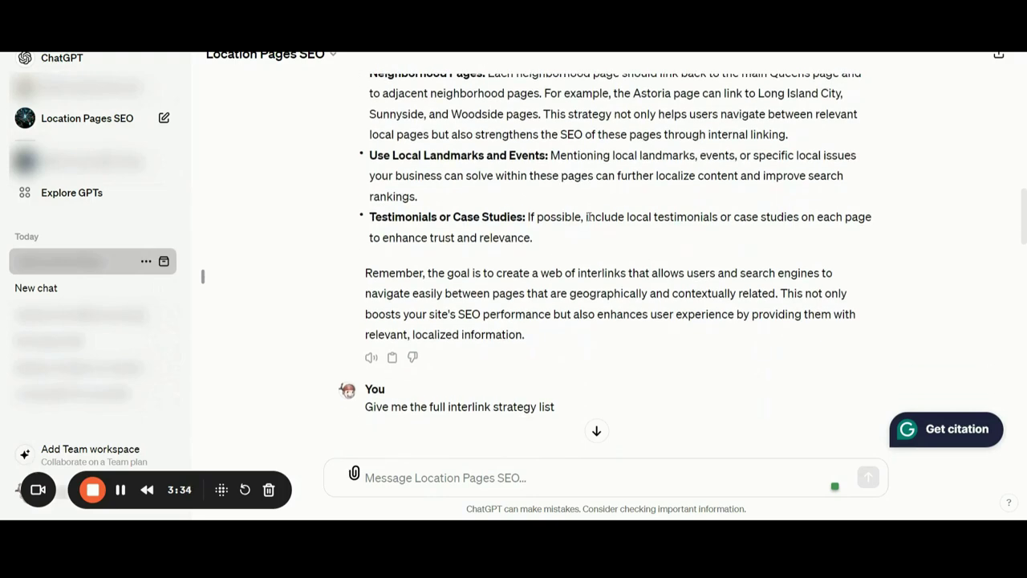
pyautogui.scroll(-1, 593, 212)
pyautogui.scroll(-1, 546, 213)
pyautogui.scroll(-1, 489, 213)
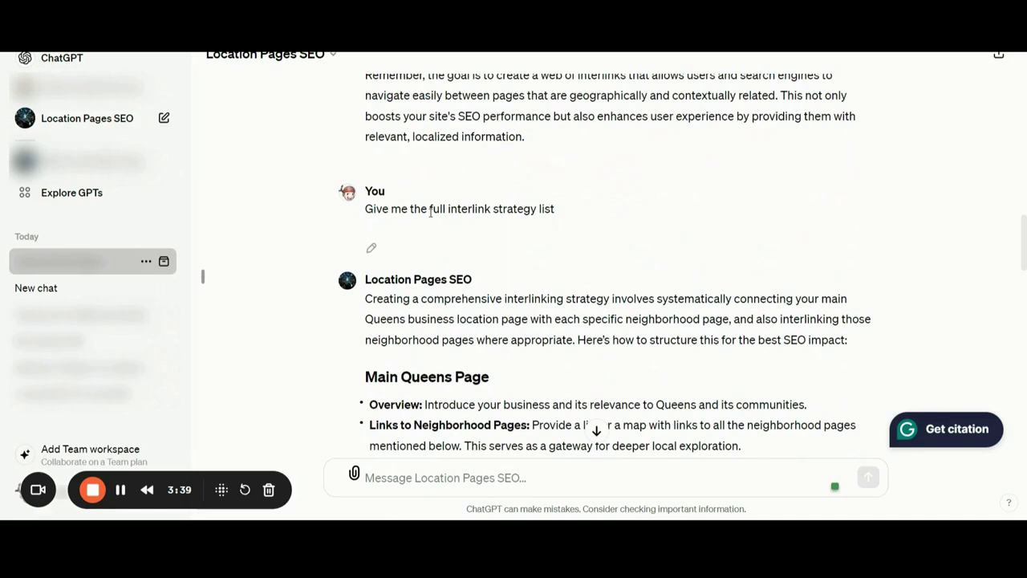
pyautogui.scroll(-2, 431, 211)
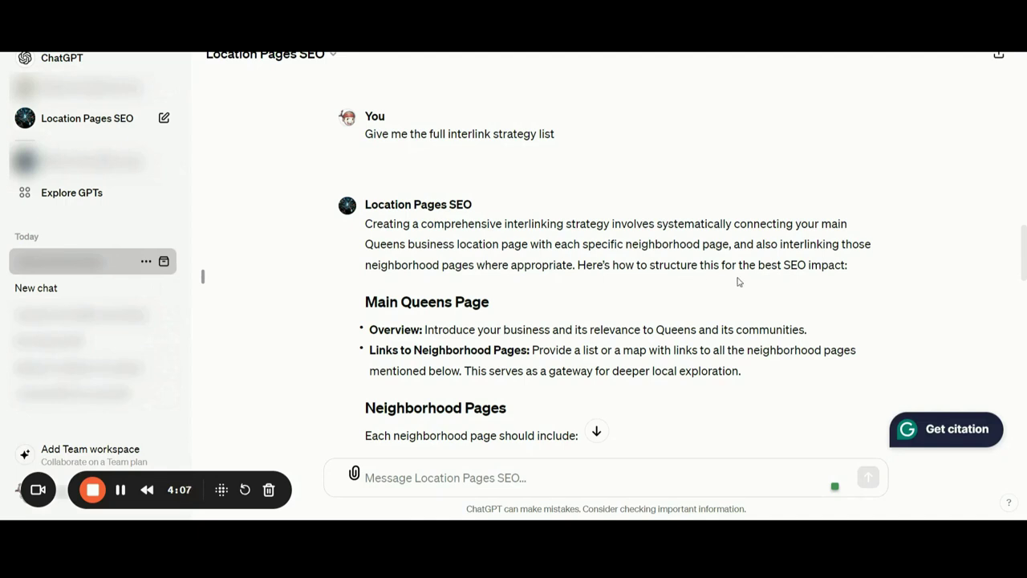
pyautogui.scroll(-1, 739, 281)
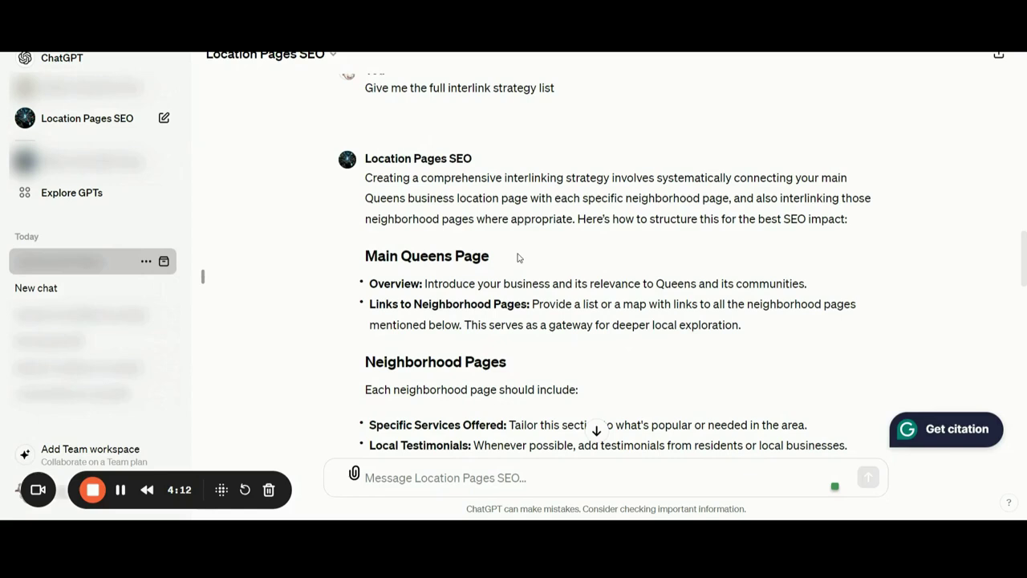
pyautogui.scroll(-2, 517, 257)
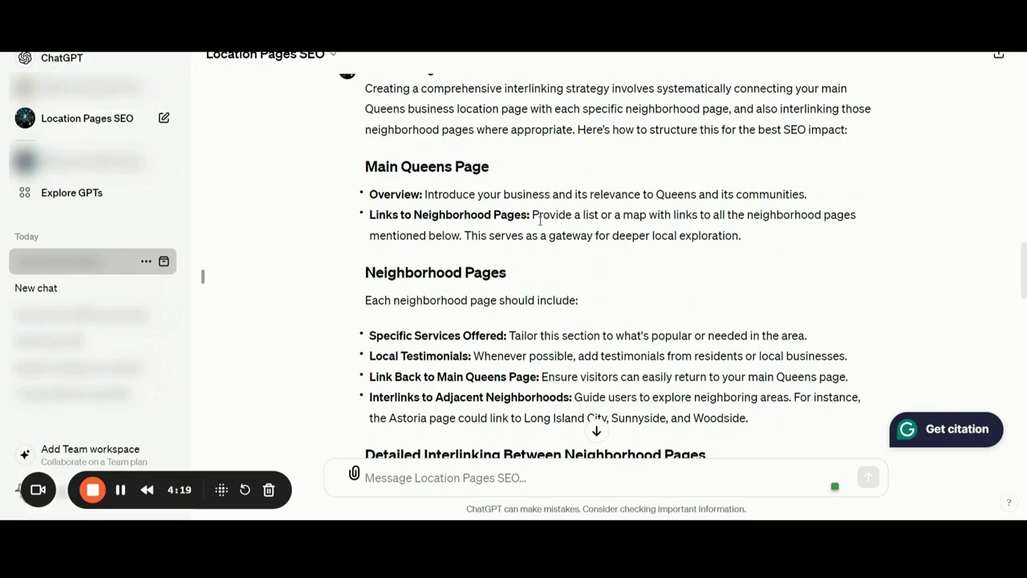
pyautogui.scroll(-1, 575, 231)
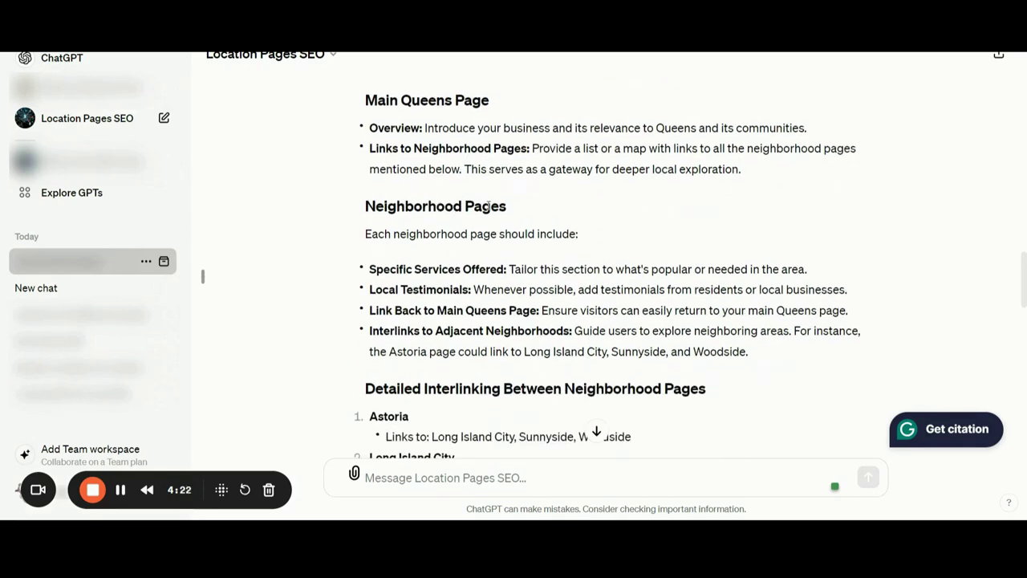
pyautogui.scroll(-1, 522, 216)
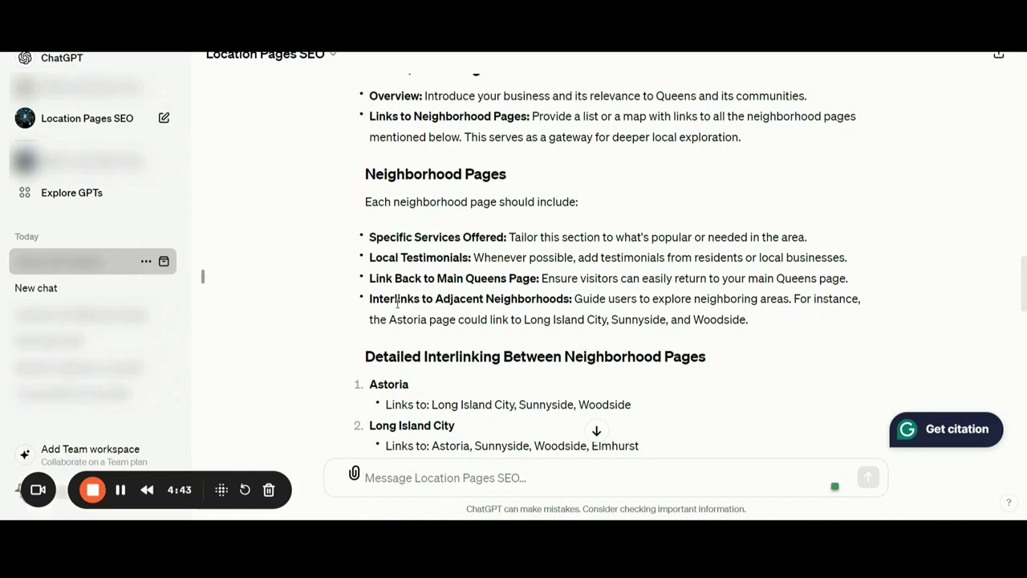
pyautogui.scroll(-2, 397, 302)
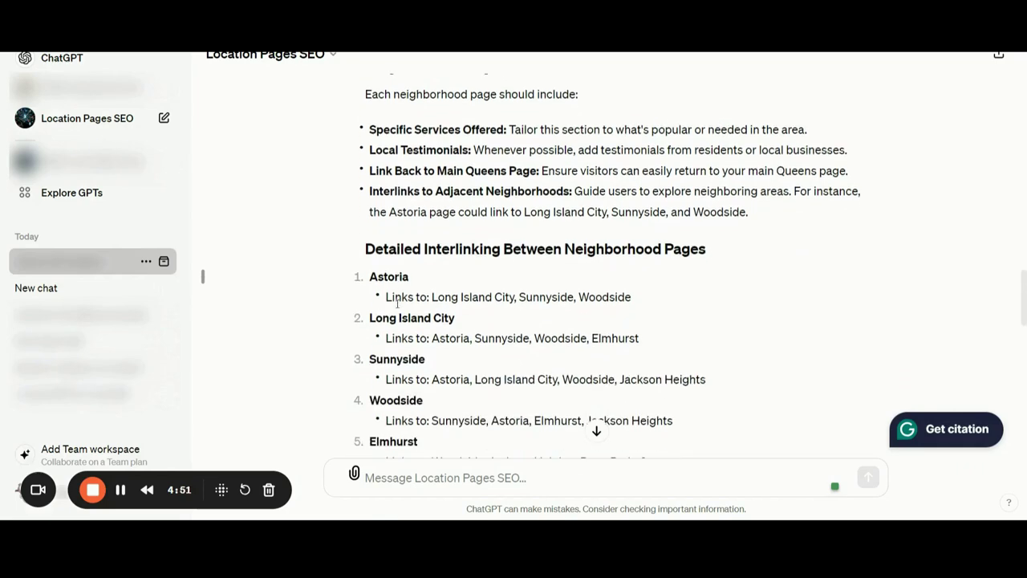
pyautogui.scroll(-1, 481, 270)
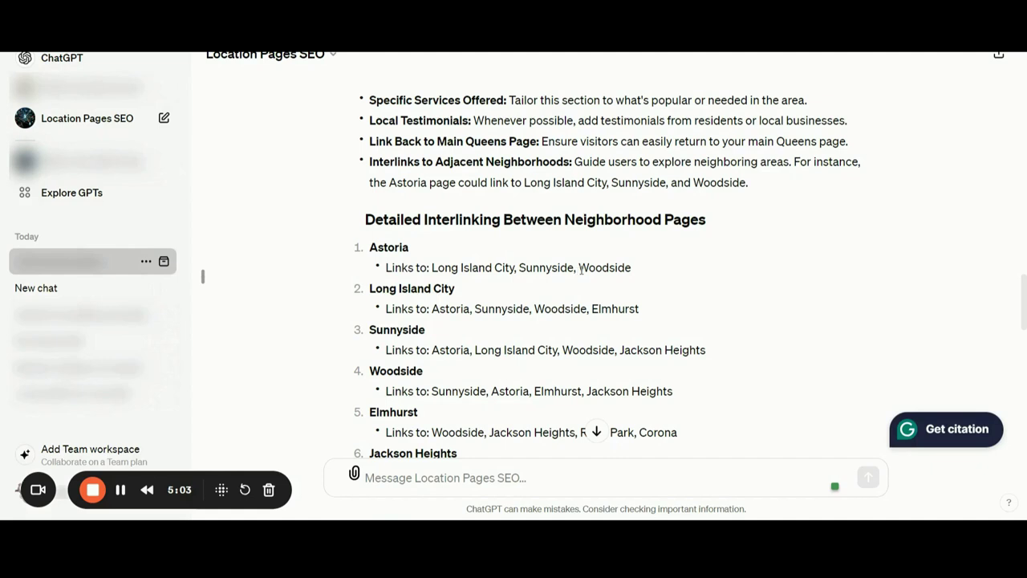
pyautogui.scroll(-1, 657, 279)
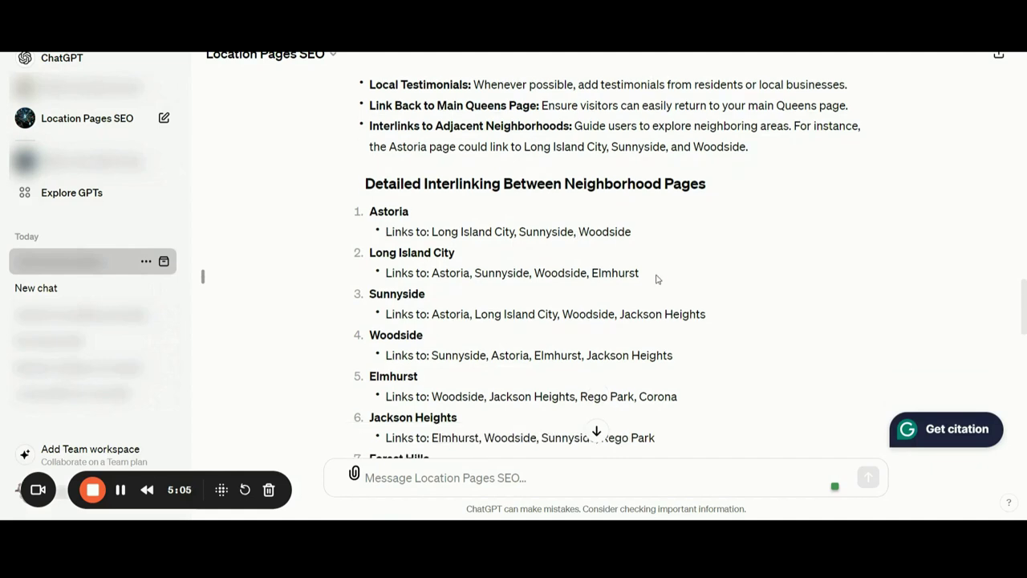
pyautogui.scroll(-1, 679, 272)
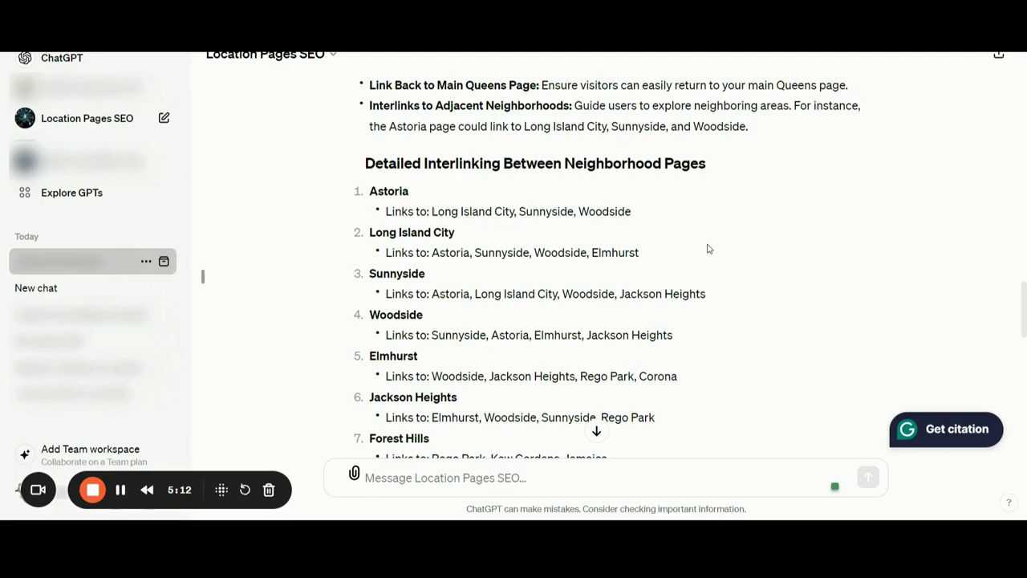
pyautogui.scroll(-2, 708, 249)
pyautogui.scroll(-3, 708, 249)
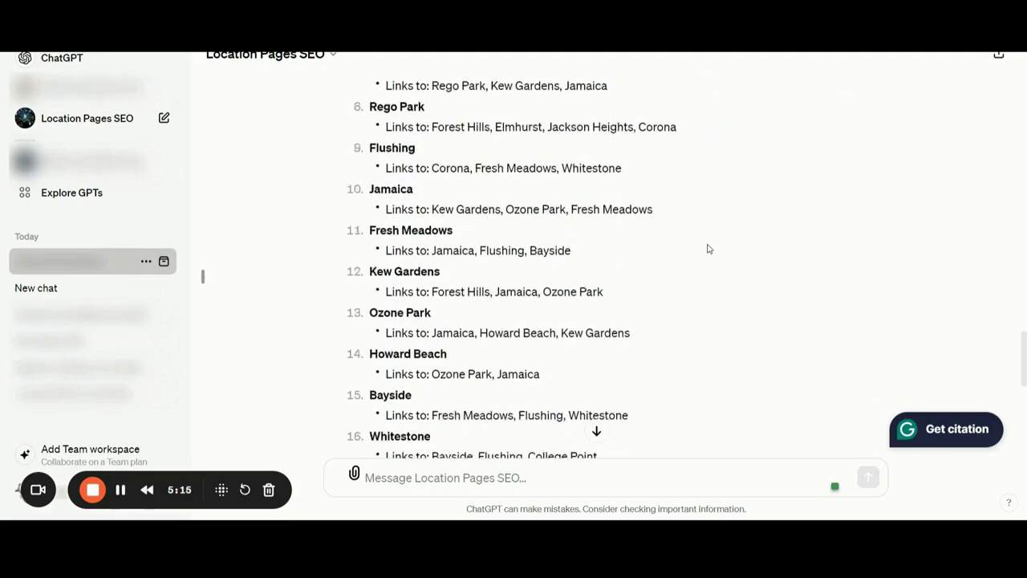
pyautogui.scroll(-3, 708, 249)
pyautogui.scroll(-3, 708, 249)
pyautogui.scroll(3, 708, 249)
pyautogui.scroll(-2, 707, 248)
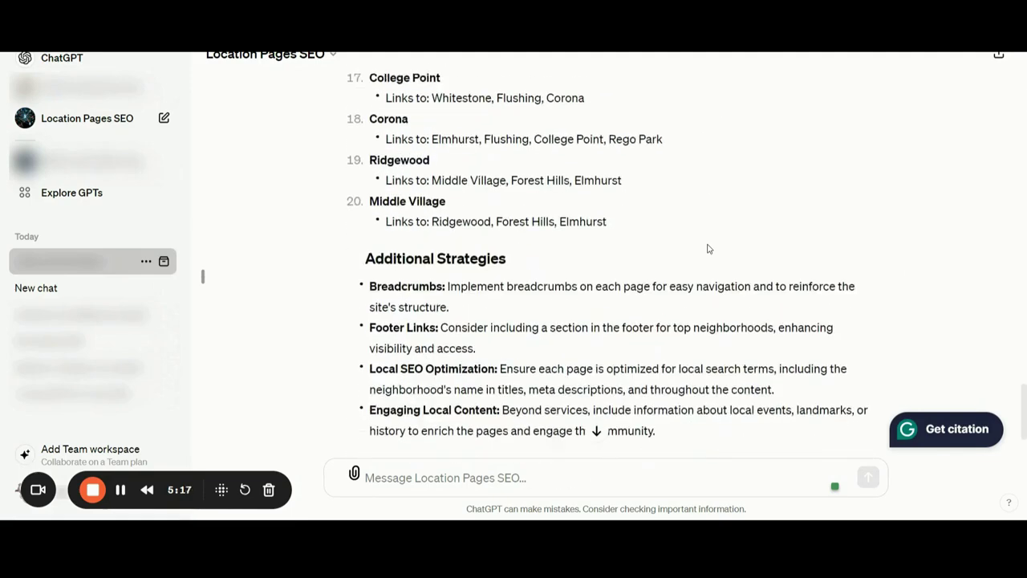
pyautogui.scroll(-1, 706, 245)
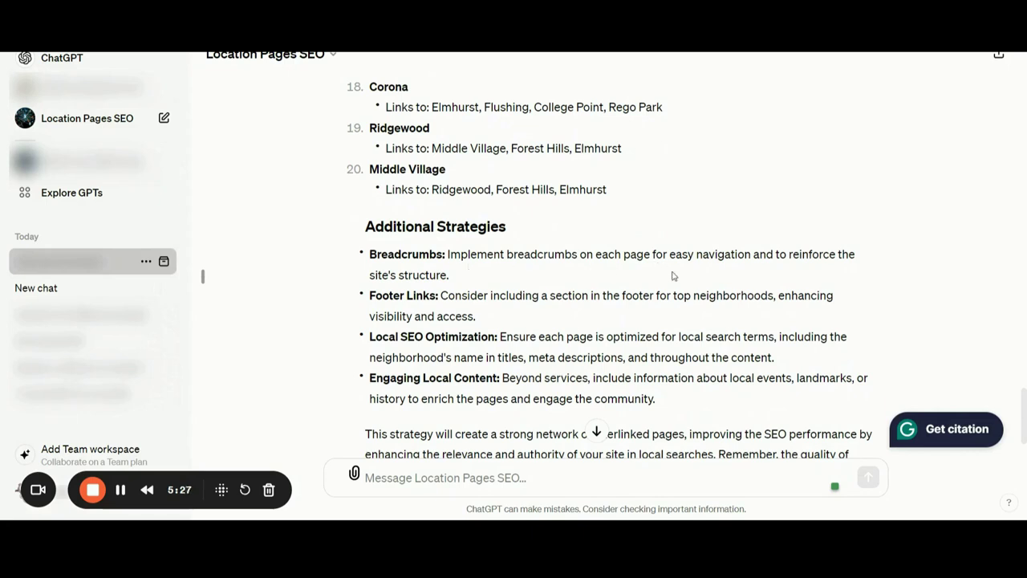
pyautogui.scroll(-1, 556, 271)
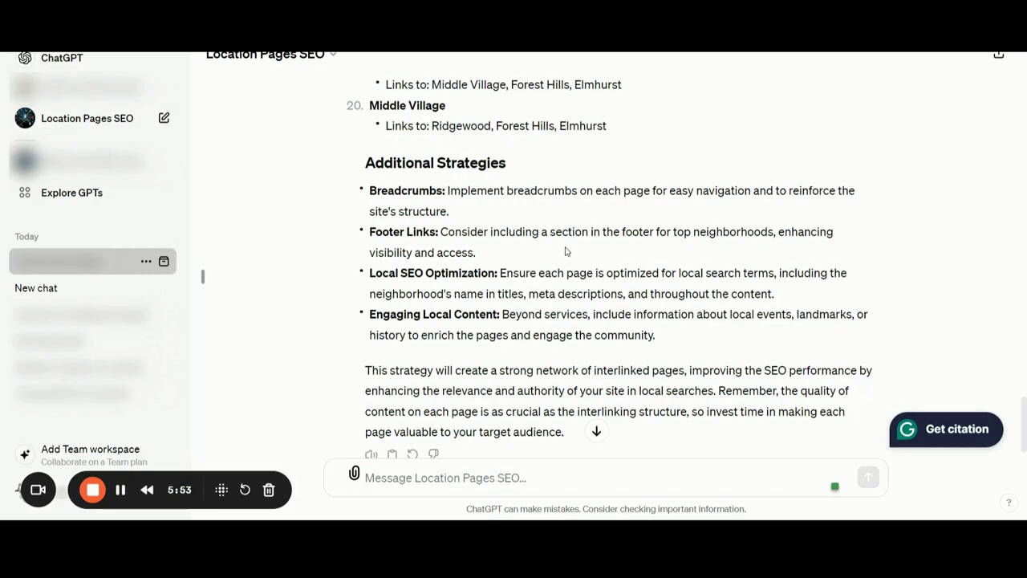
pyautogui.scroll(-1, 565, 251)
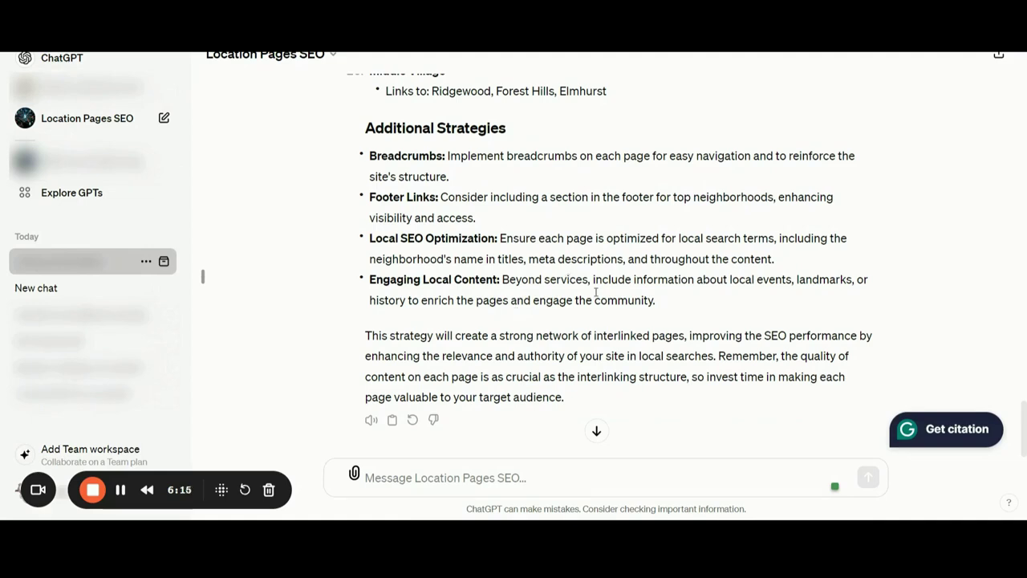
pyautogui.scroll(-1, 595, 294)
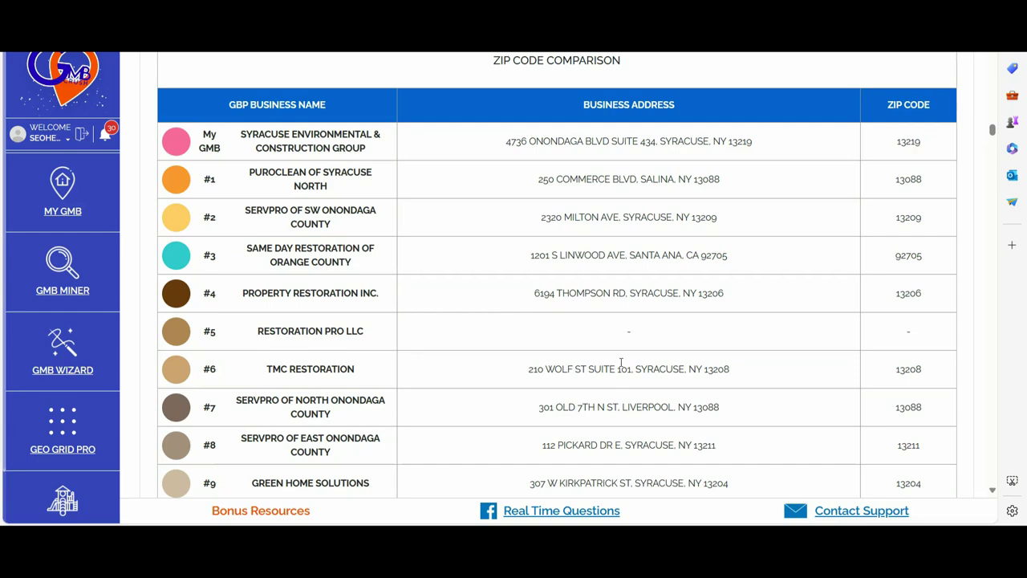
pyautogui.scroll(1, 598, 298)
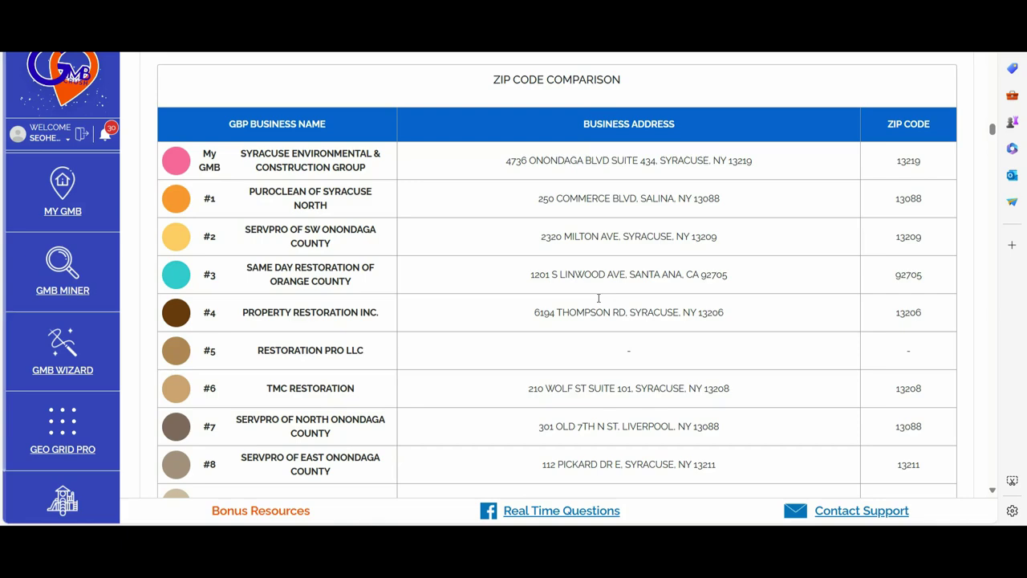
pyautogui.scroll(1, 597, 298)
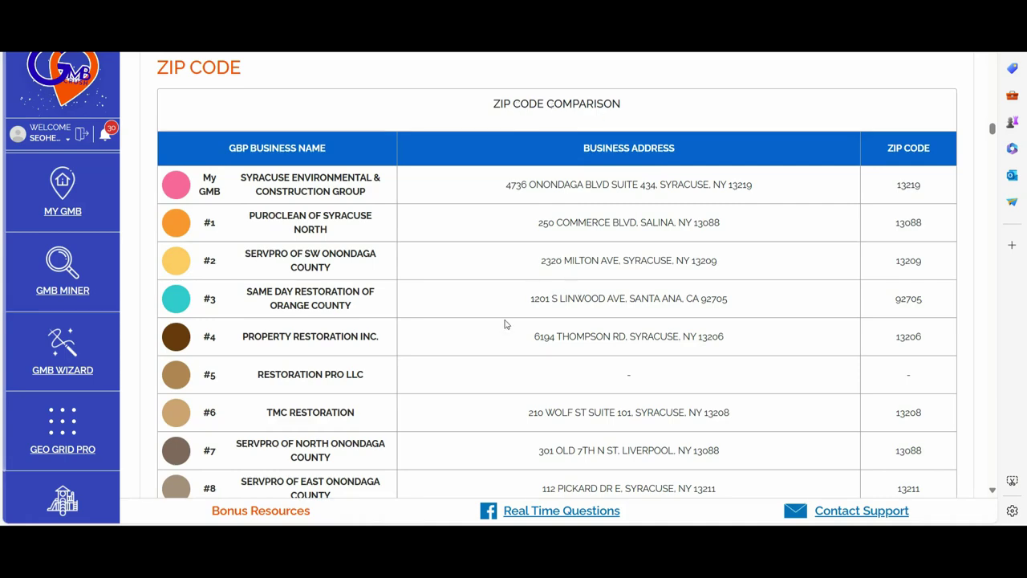
pyautogui.scroll(-3, 561, 317)
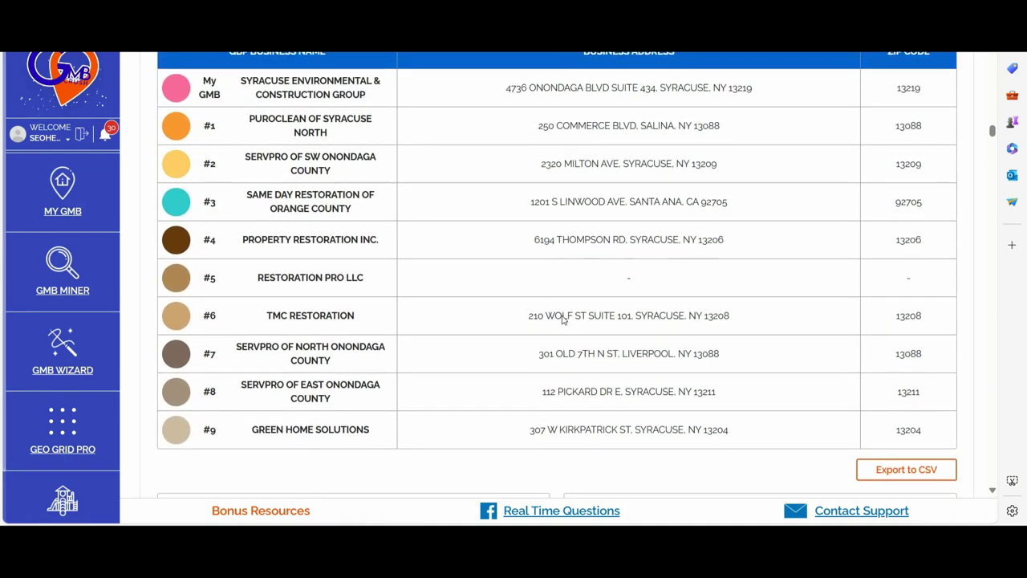
pyautogui.scroll(1, 562, 319)
pyautogui.scroll(-1, 562, 318)
pyautogui.scroll(1, 562, 318)
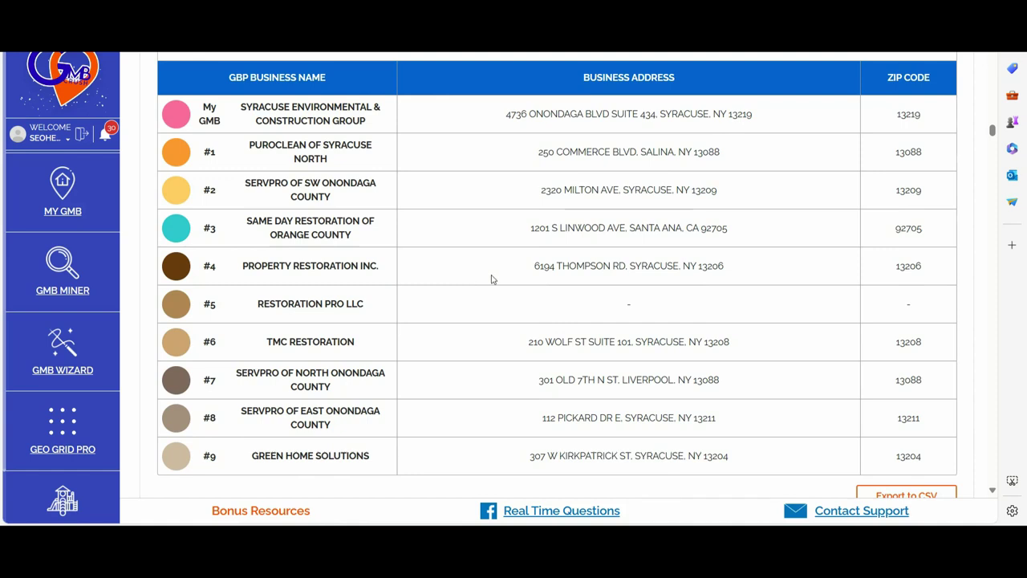
pyautogui.scroll(-1, 818, 337)
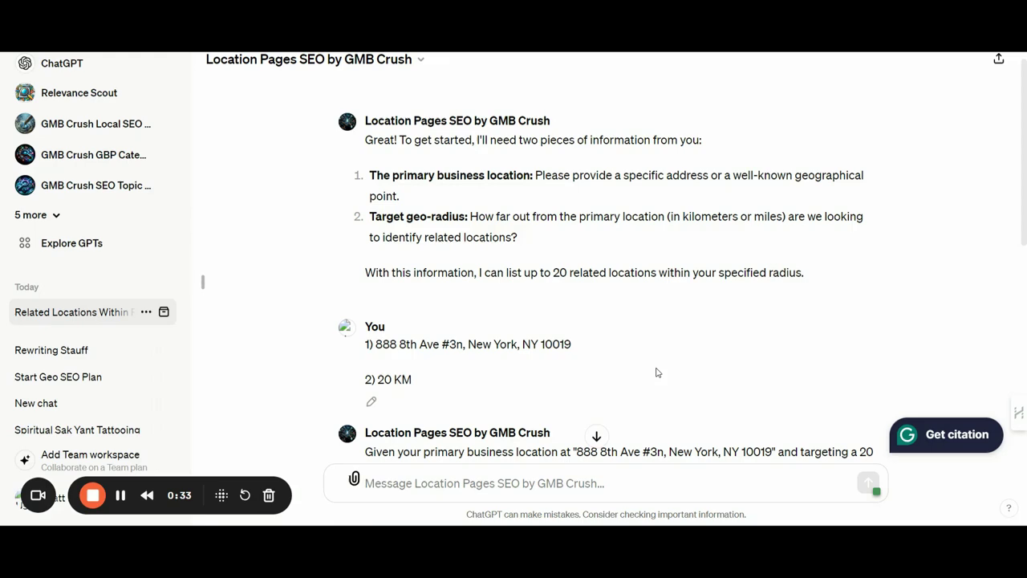
pyautogui.scroll(-1, 748, 366)
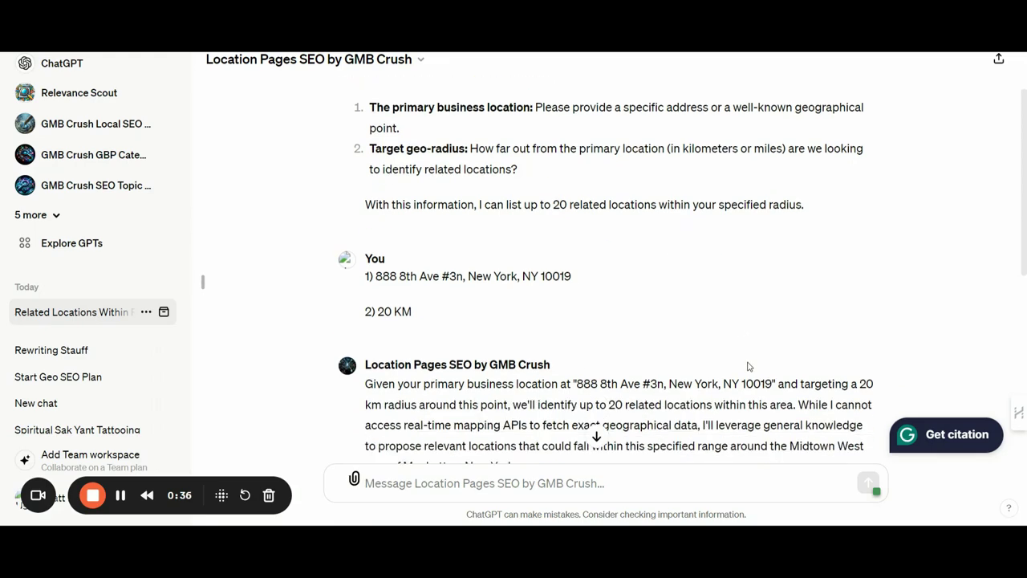
pyautogui.scroll(2, 748, 366)
pyautogui.scroll(1, 747, 366)
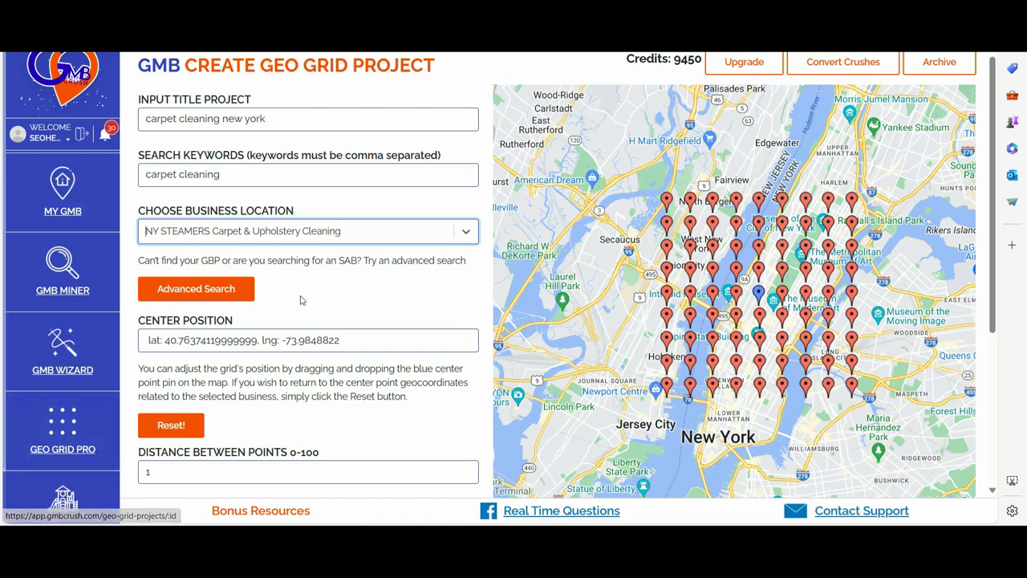
pyautogui.click(374, 294)
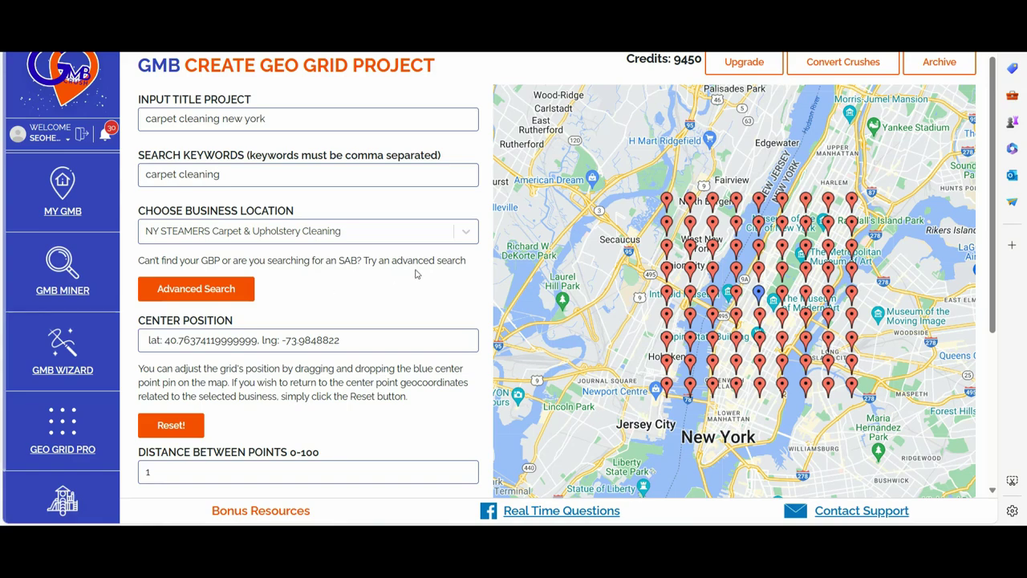
# Open Advanced Search, reset the dragged grid centre to the business's coordinates, and reach Grid Size
pyautogui.click(214, 296)
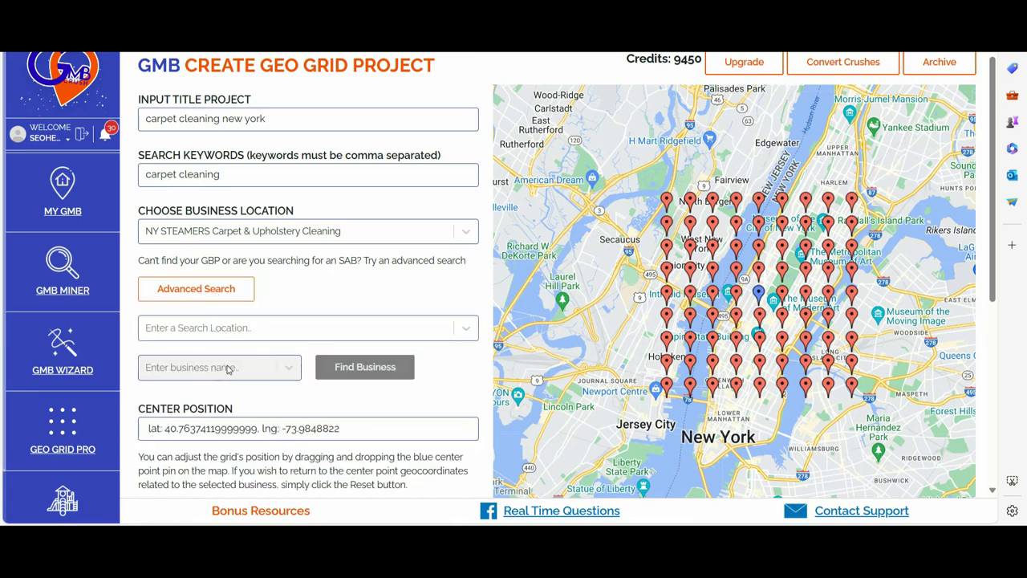
pyautogui.scroll(-1, 226, 369)
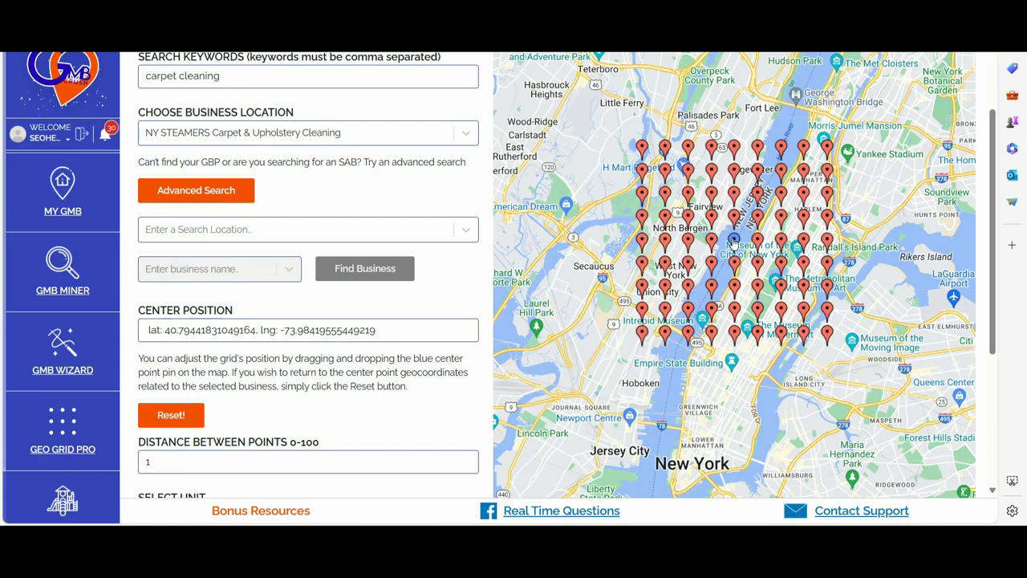
pyautogui.moveTo(733, 241); pyautogui.dragTo(731, 301)
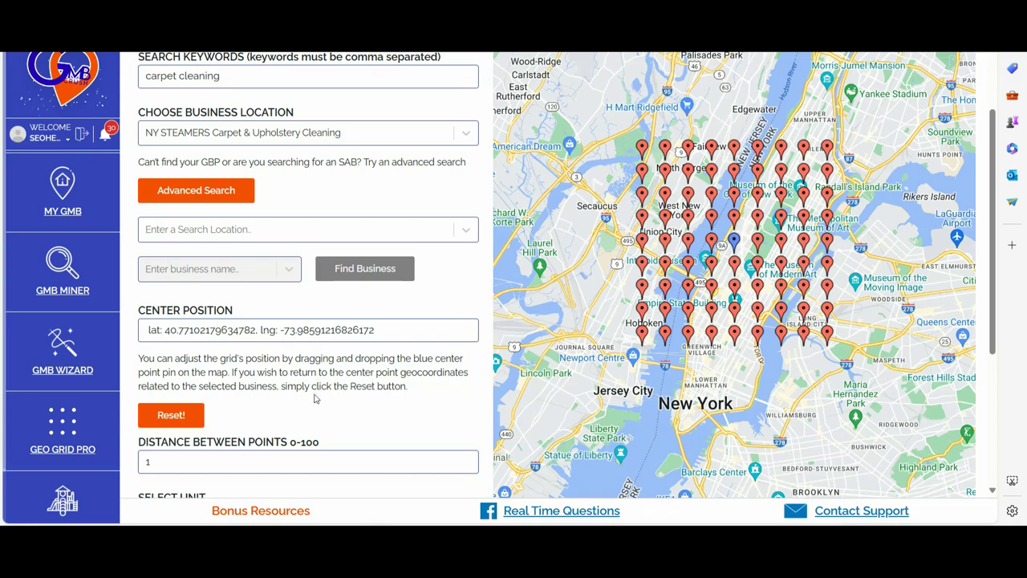
pyautogui.click(180, 417)
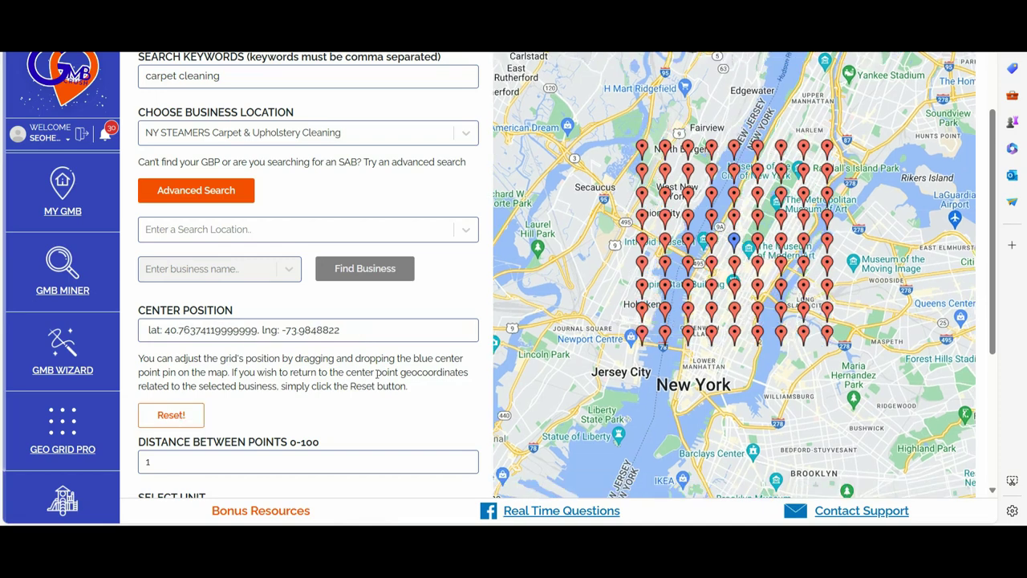
pyautogui.scroll(-3, 376, 372)
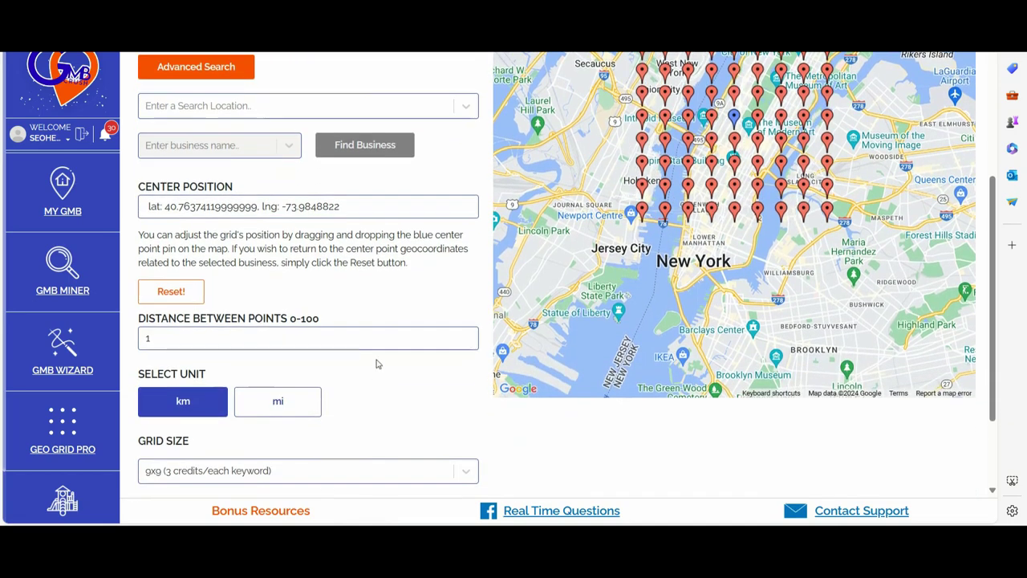
pyautogui.scroll(-1, 376, 364)
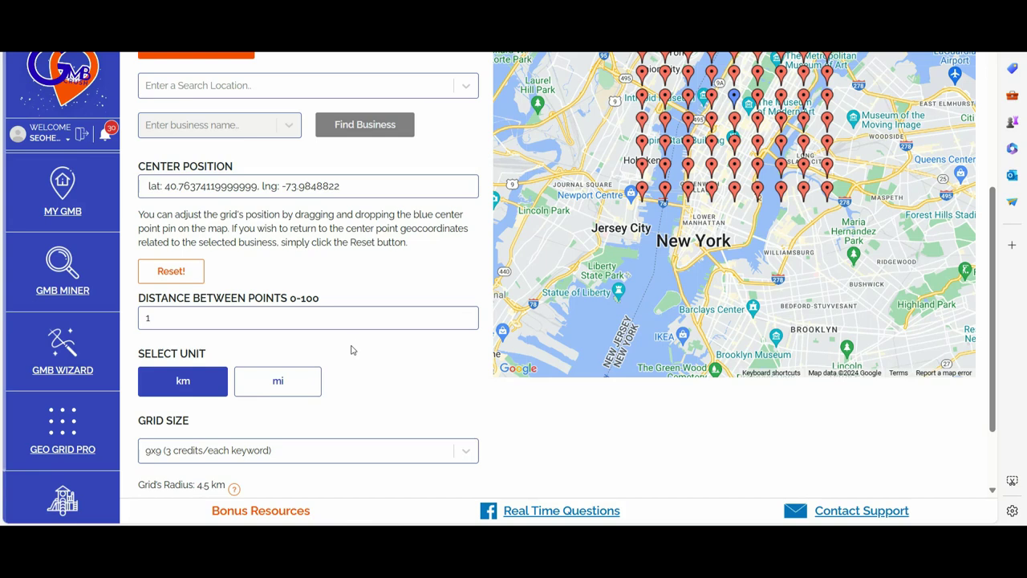
pyautogui.scroll(-2, 355, 381)
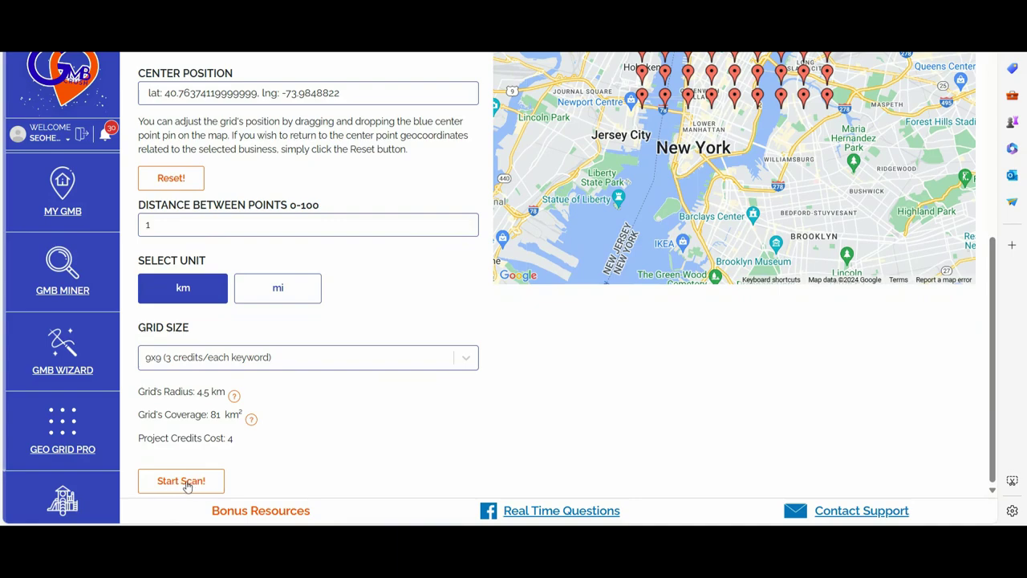
# Start and confirm the carpet cleaning scan, then scroll to NY Steamers' ranking heatmap and table
pyautogui.click(186, 482)
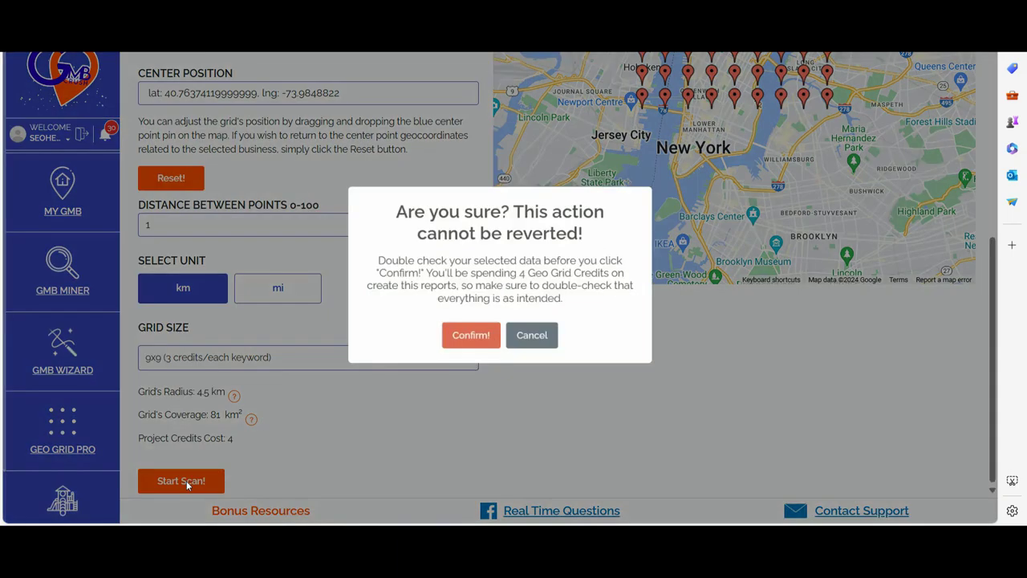
pyautogui.click(467, 341)
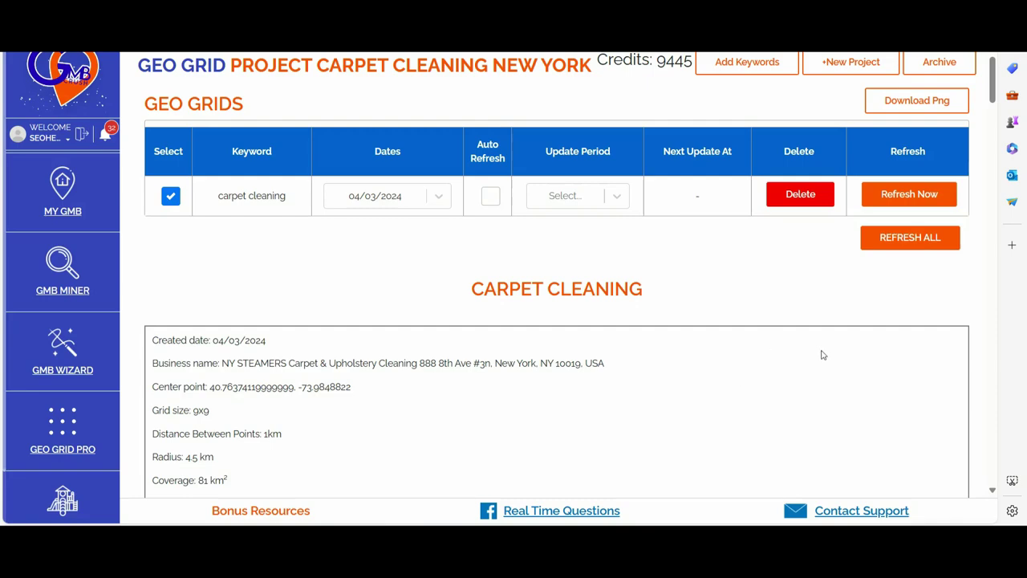
pyautogui.scroll(-1, 846, 368)
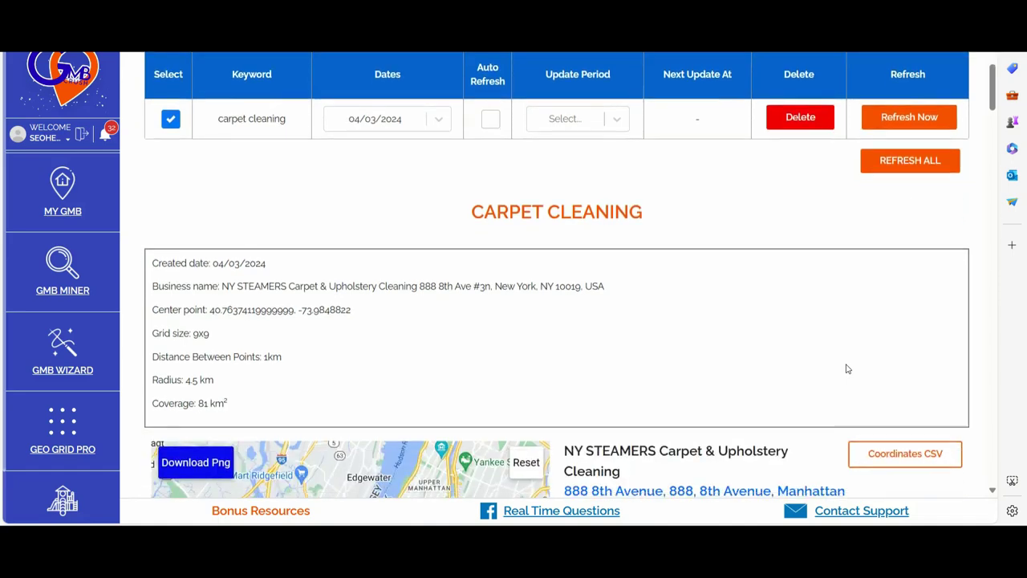
pyautogui.scroll(-2, 846, 369)
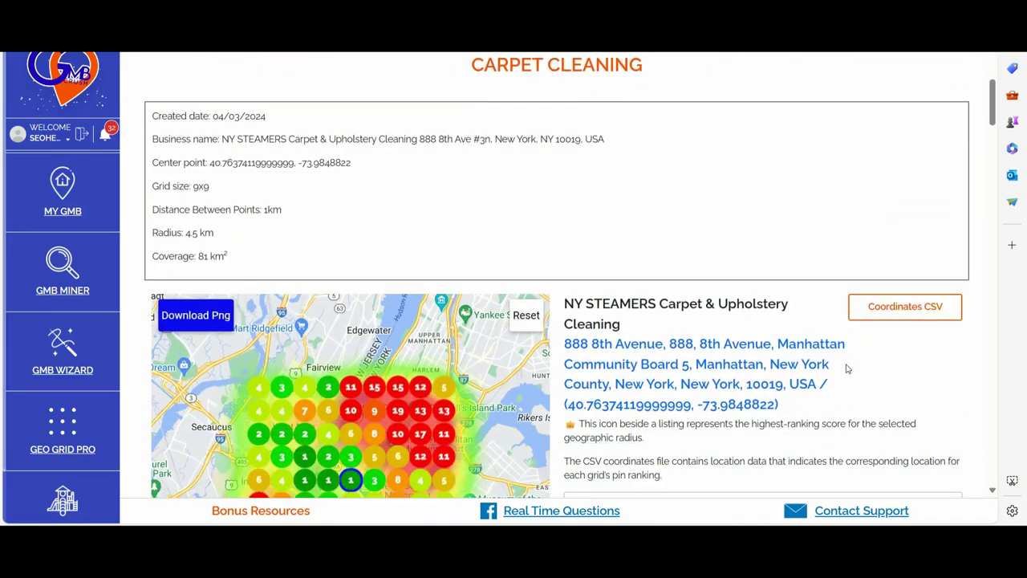
pyautogui.scroll(-1, 811, 361)
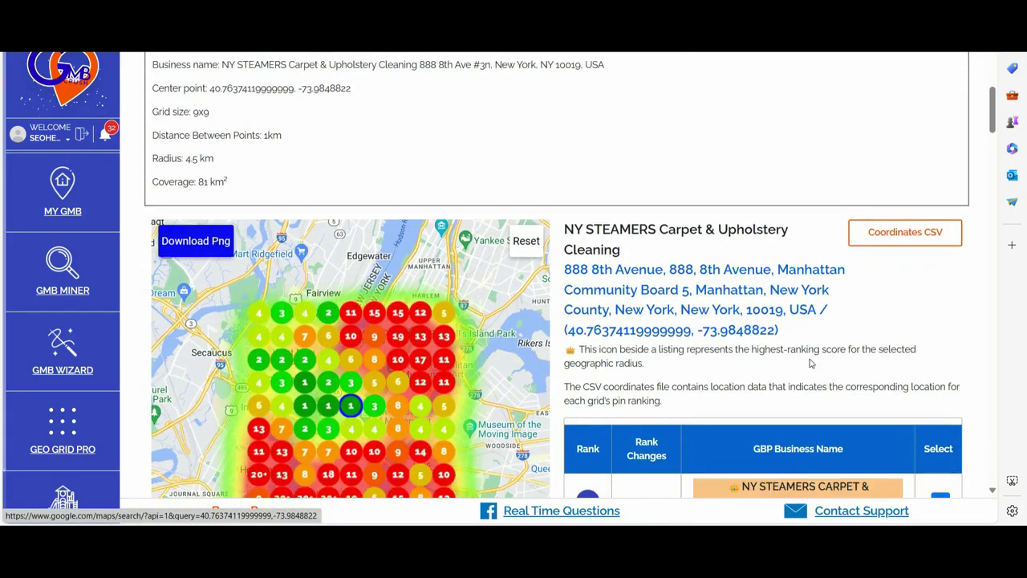
pyautogui.scroll(-2, 810, 361)
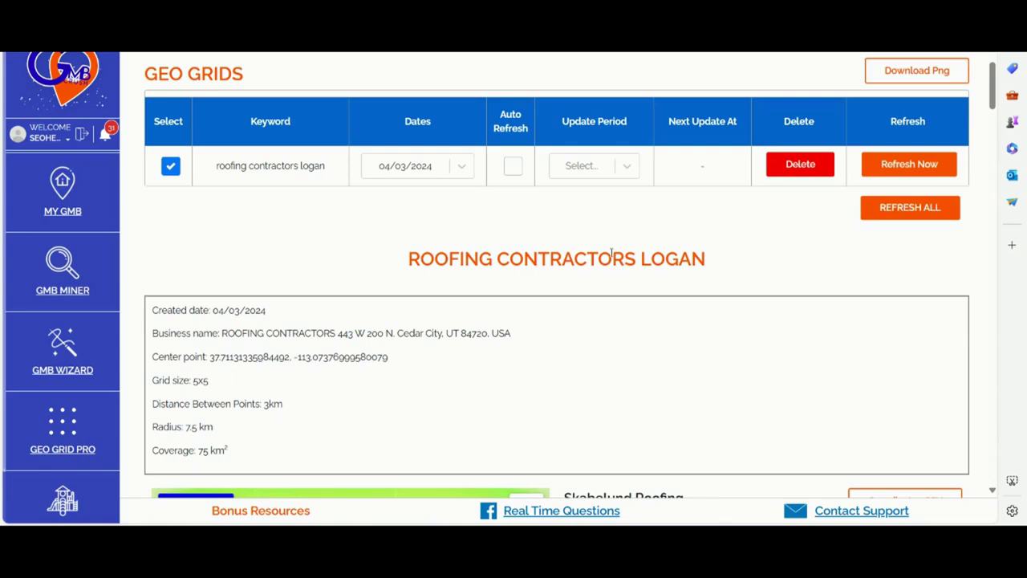
# Check the grid update frequency options and scroll down the roofing geo grid heatmap and rank table
pyautogui.click(626, 167)
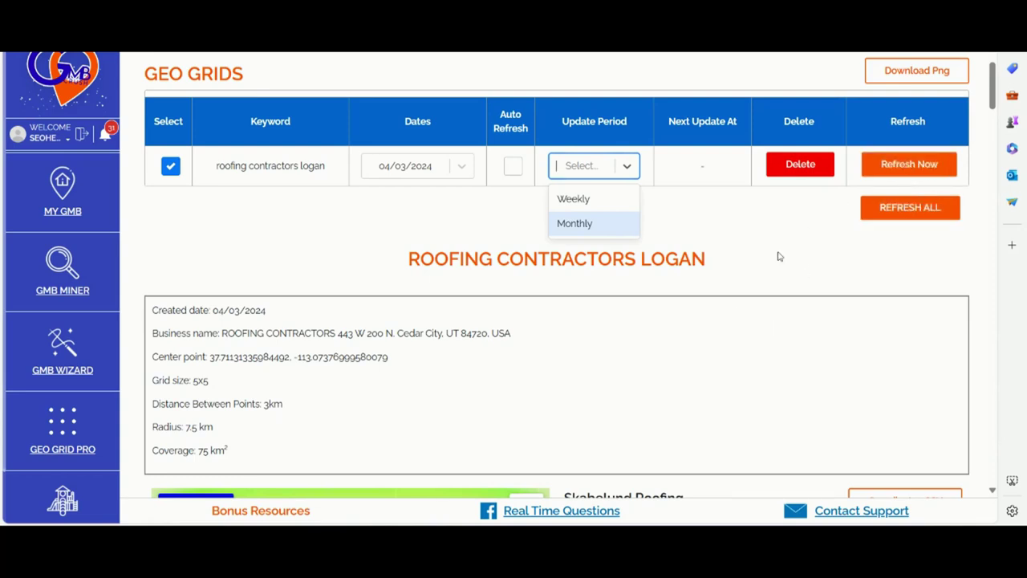
pyautogui.scroll(-1, 783, 255)
pyautogui.scroll(-2, 791, 288)
pyautogui.scroll(-1, 799, 314)
pyautogui.scroll(-2, 798, 315)
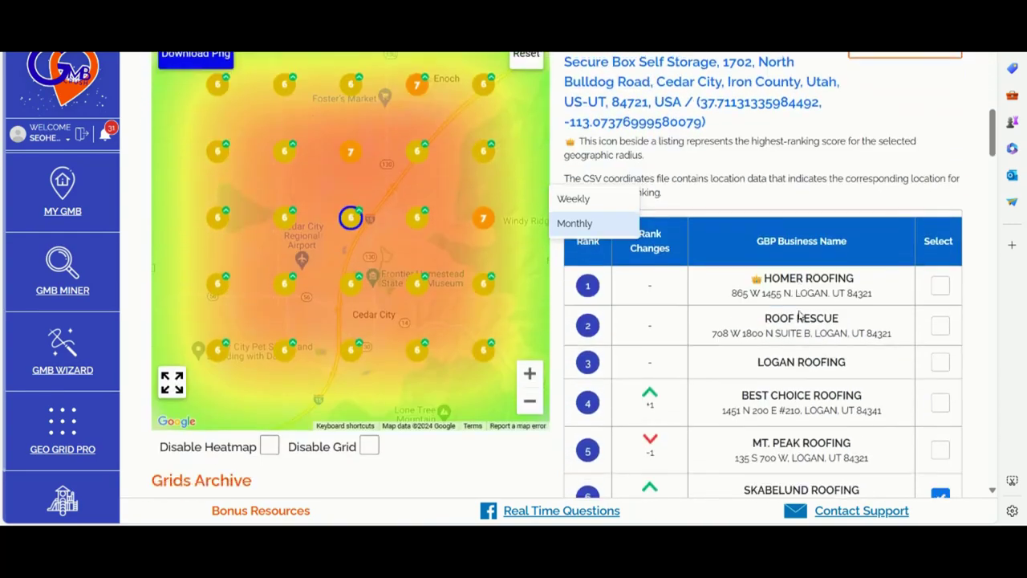
pyautogui.scroll(-1, 798, 314)
pyautogui.scroll(-1, 798, 314)
pyautogui.scroll(-1, 799, 314)
pyautogui.scroll(-1, 799, 315)
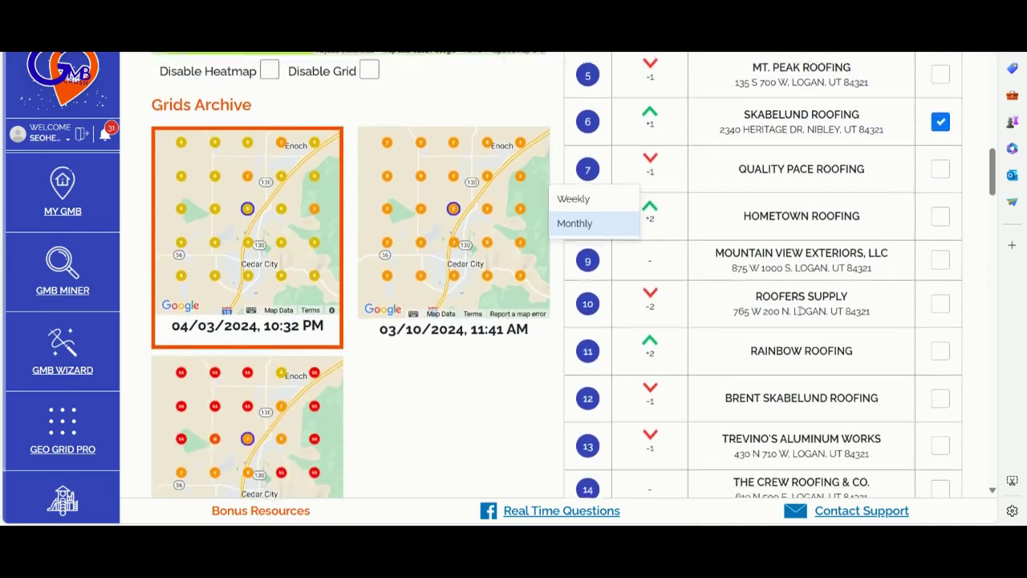
# Dismiss a stray browser context menu and scroll back through the geo grid report
pyautogui.rightClick(801, 317)
pyautogui.click(844, 337)
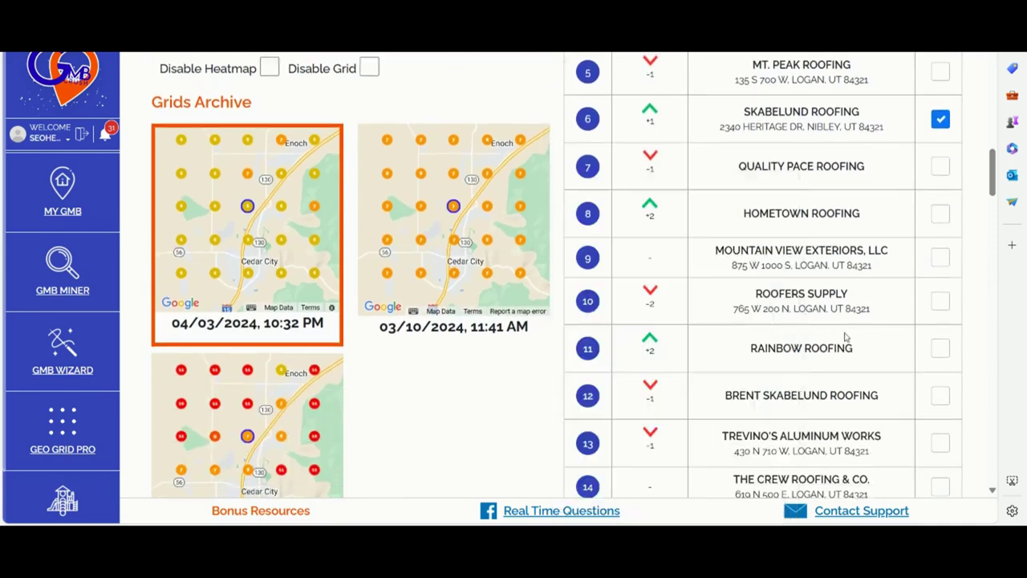
pyautogui.scroll(1, 844, 337)
pyautogui.scroll(1, 844, 337)
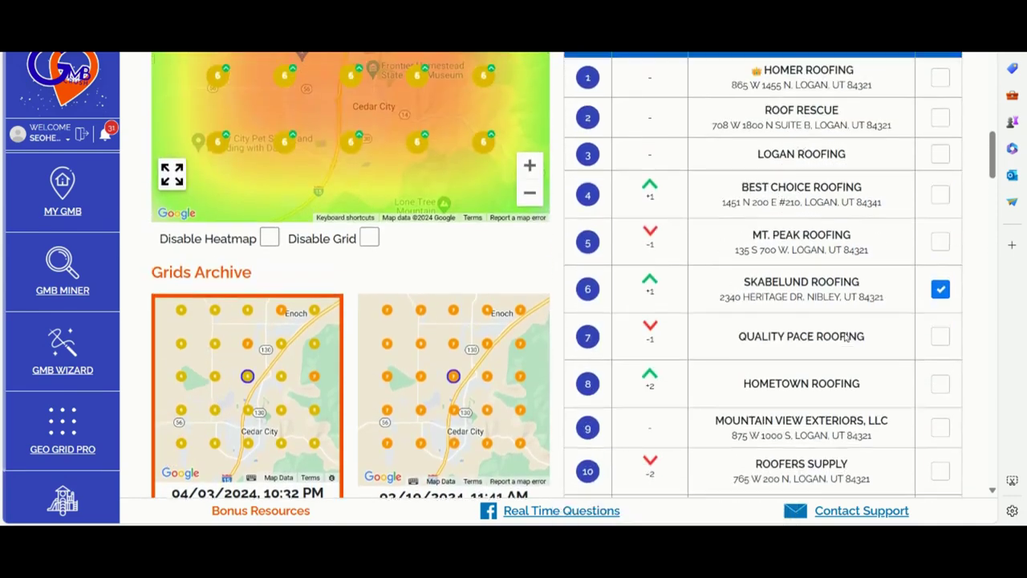
pyautogui.scroll(2, 844, 337)
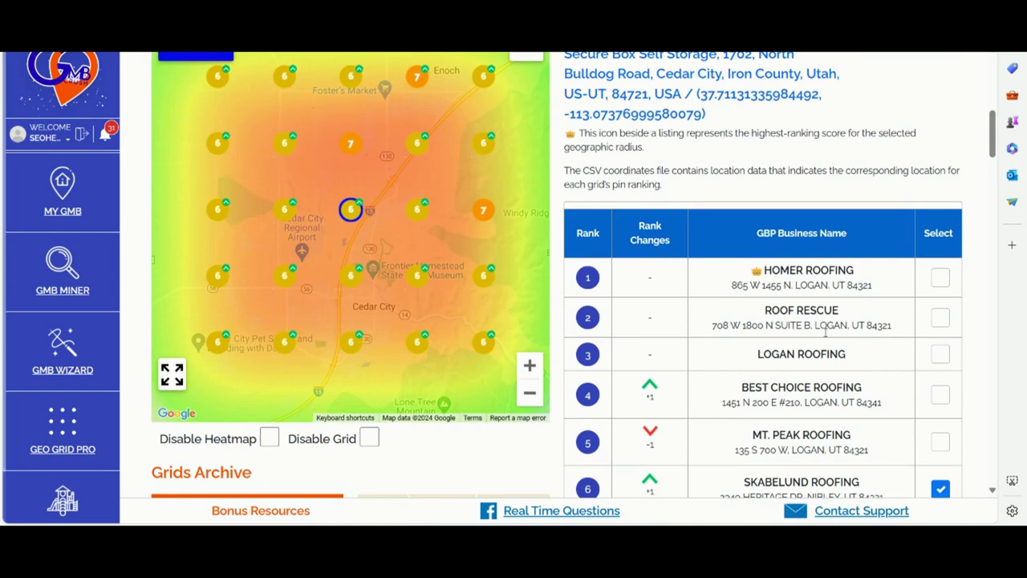
pyautogui.scroll(-1, 827, 337)
pyautogui.scroll(-2, 826, 337)
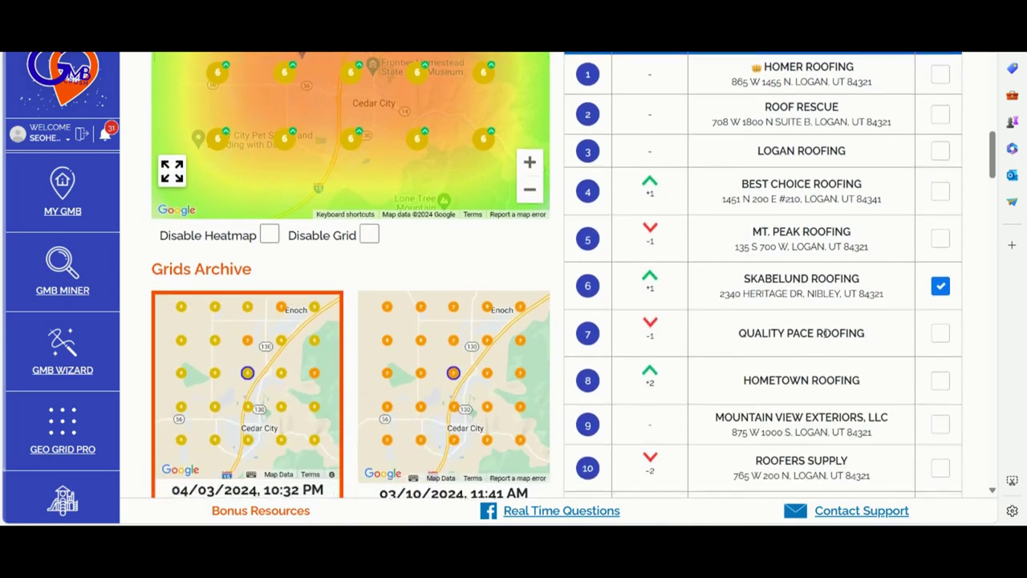
pyautogui.scroll(-1, 826, 339)
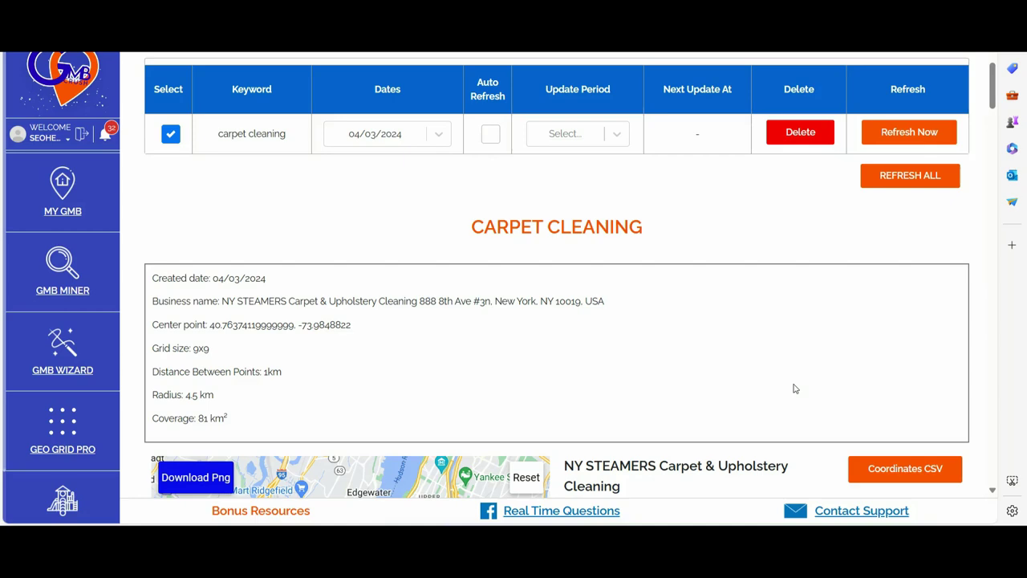
# Scroll the Location Pages SEO chat down to the Additional Strategies section
pyautogui.scroll(-2, 914, 392)
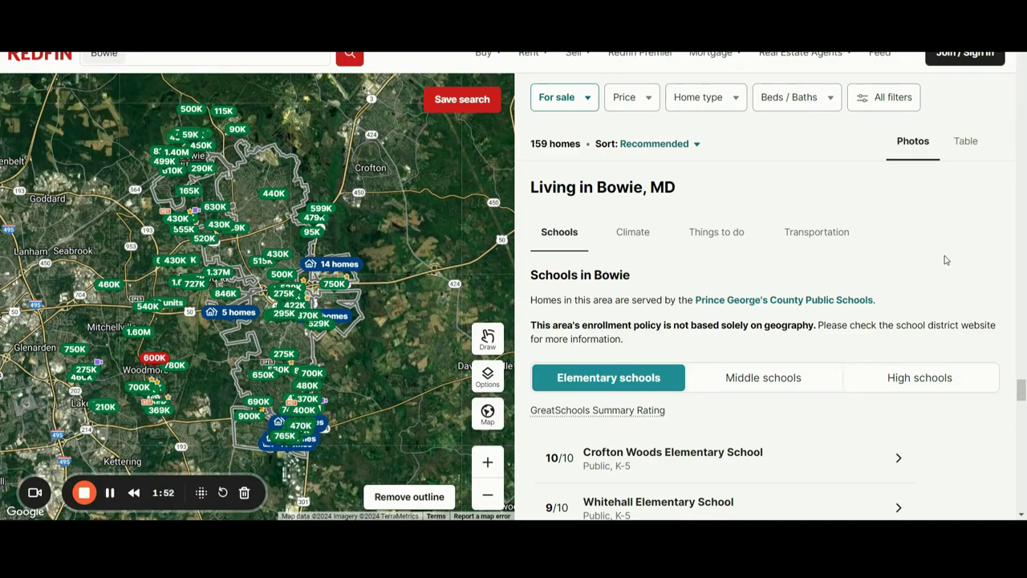
pyautogui.click(255, 52)
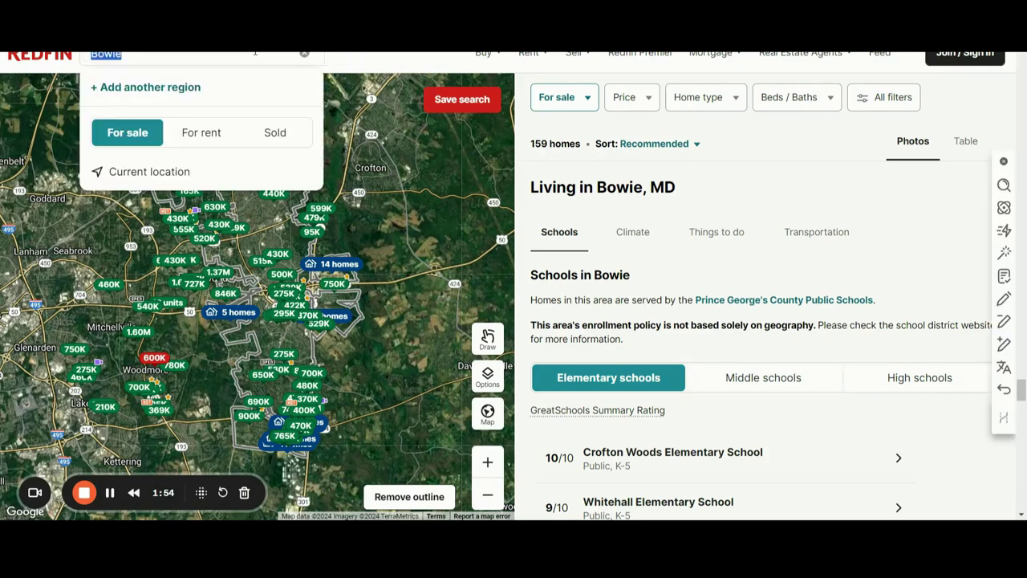
pyautogui.click(233, 55)
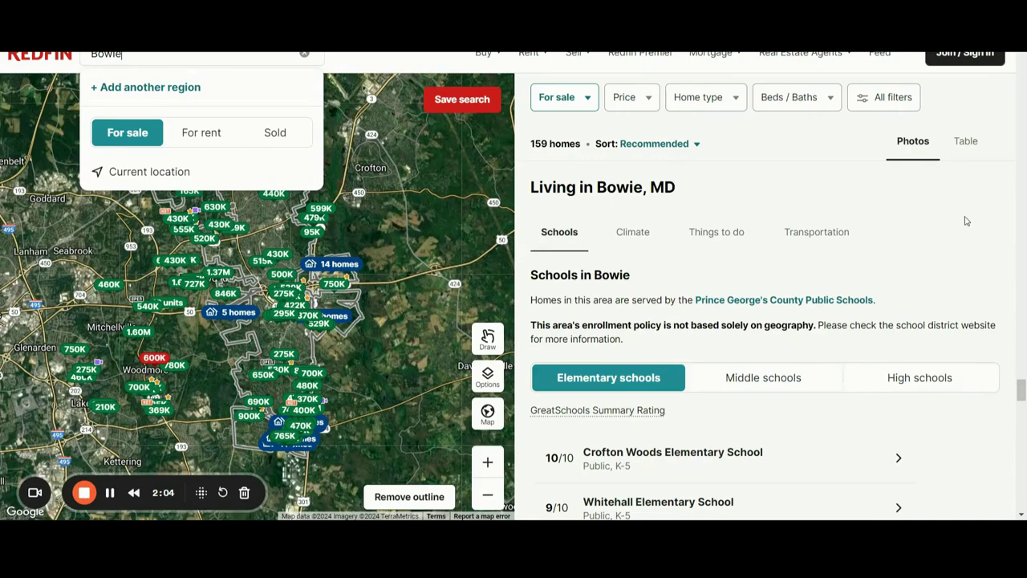
pyautogui.scroll(2, 966, 239)
pyautogui.scroll(1, 966, 239)
pyautogui.scroll(2, 967, 240)
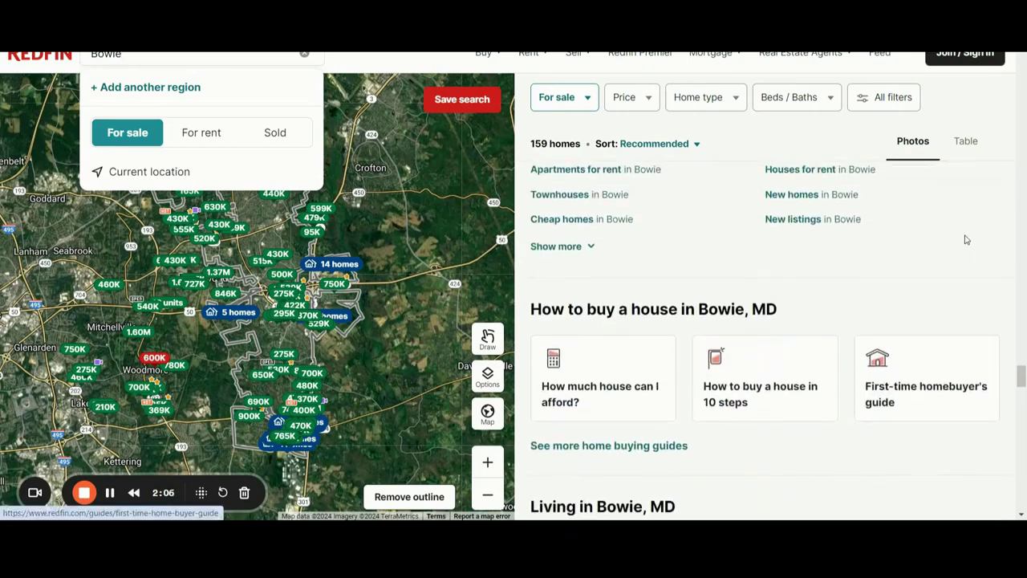
pyautogui.scroll(2, 966, 239)
pyautogui.scroll(2, 966, 239)
pyautogui.scroll(2, 966, 240)
pyautogui.scroll(1, 966, 239)
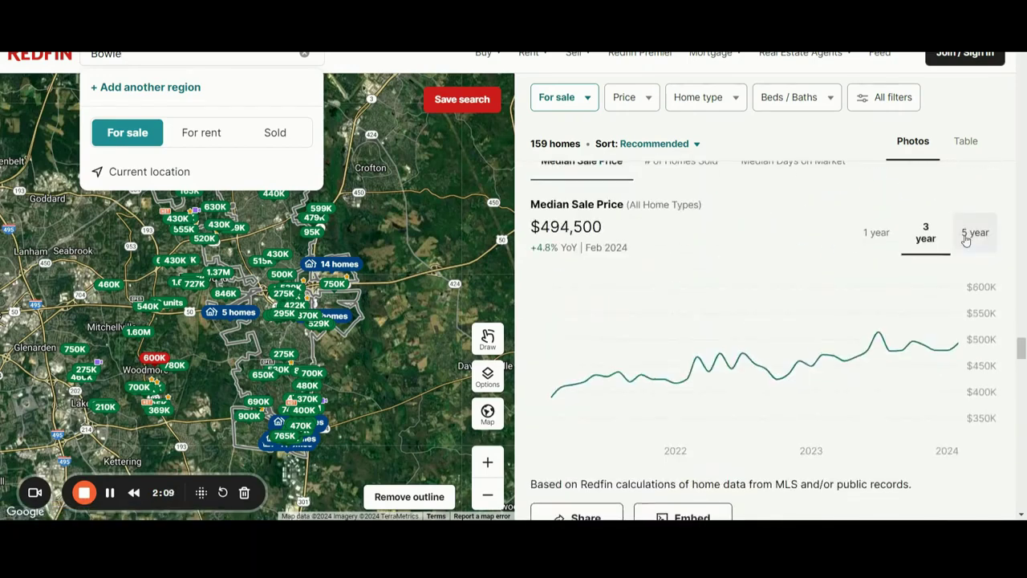
pyautogui.scroll(-1, 966, 239)
pyautogui.scroll(-3, 966, 239)
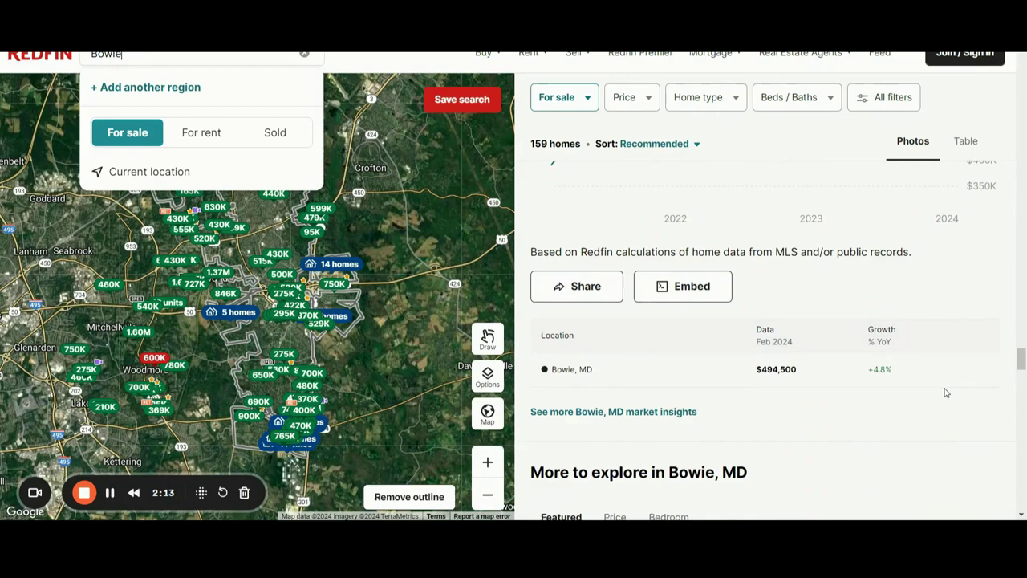
pyautogui.scroll(-2, 945, 377)
pyautogui.scroll(-2, 947, 329)
pyautogui.scroll(-1, 947, 329)
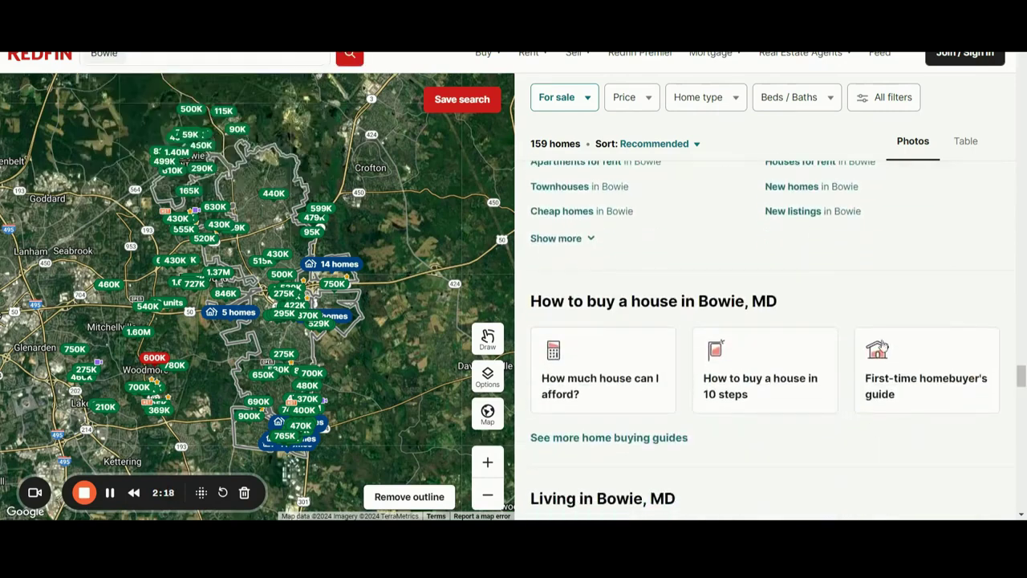
pyautogui.scroll(-2, 928, 275)
pyautogui.scroll(-1, 927, 274)
pyautogui.scroll(-1, 894, 273)
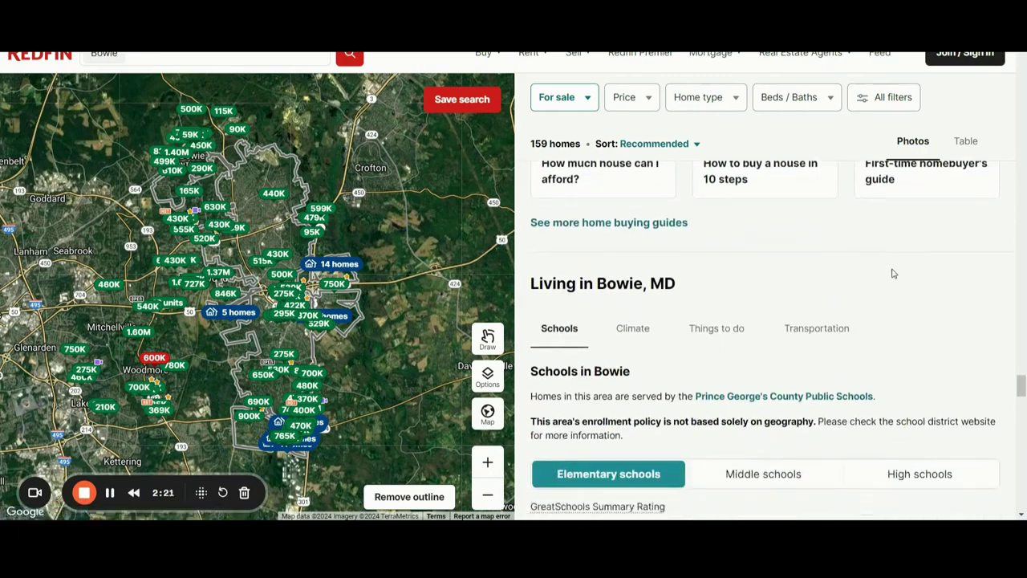
pyautogui.scroll(-1, 642, 268)
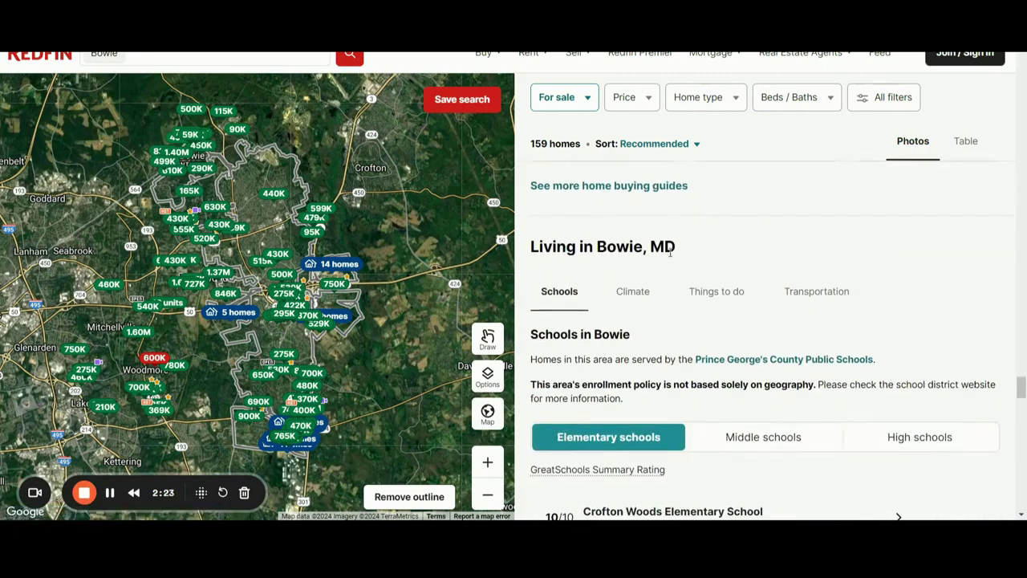
pyautogui.scroll(-1, 669, 264)
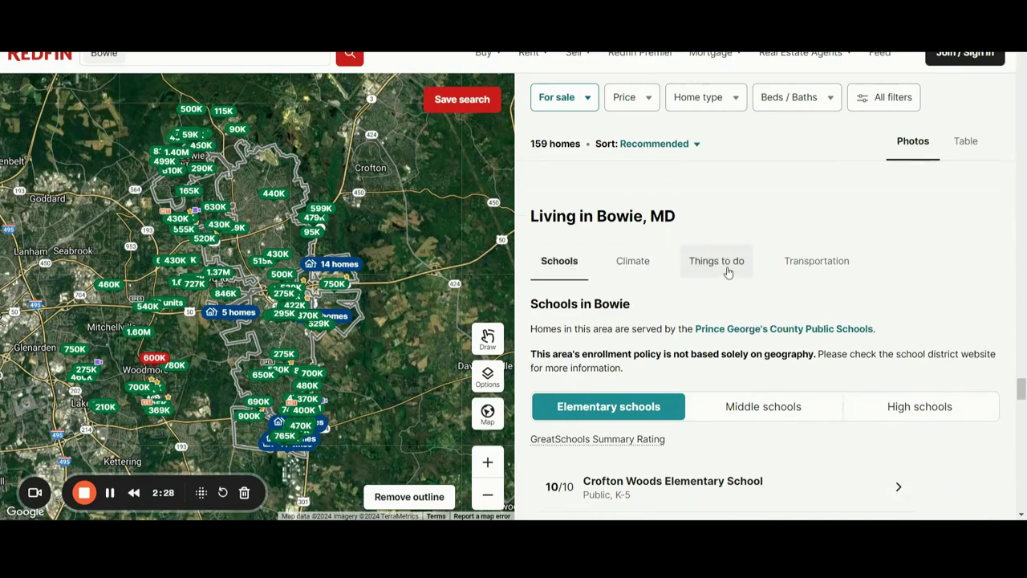
# Look through Bowie's transportation info and its middle and elementary school ratings
pyautogui.click(826, 266)
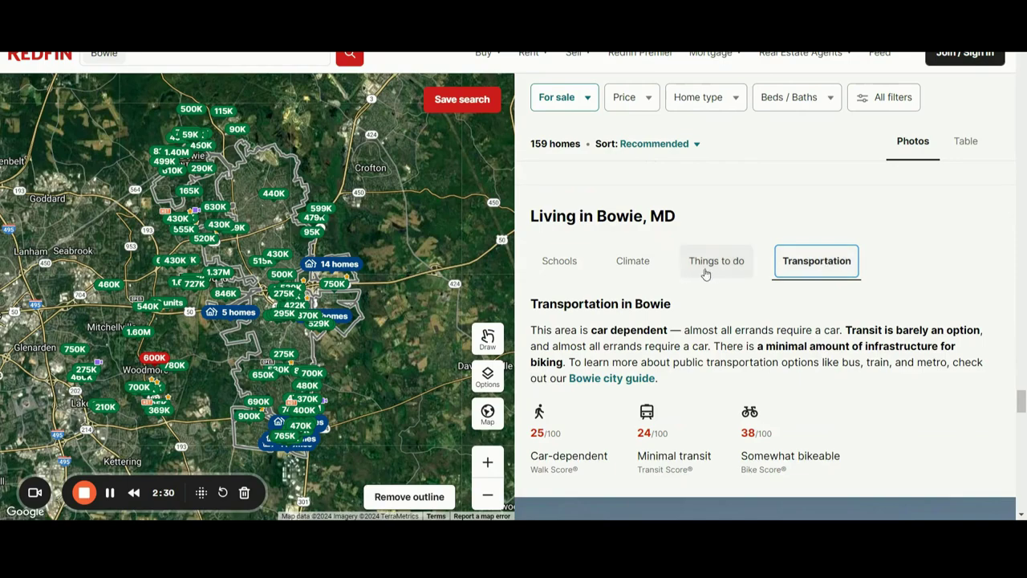
pyautogui.click(558, 263)
pyautogui.scroll(-3, 678, 272)
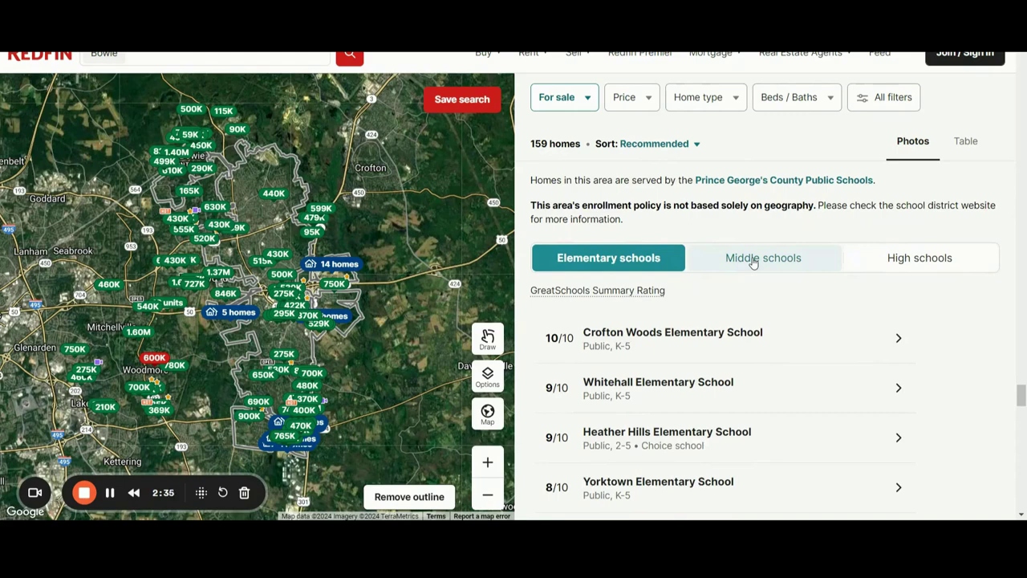
pyautogui.click(752, 263)
pyautogui.scroll(1, 603, 212)
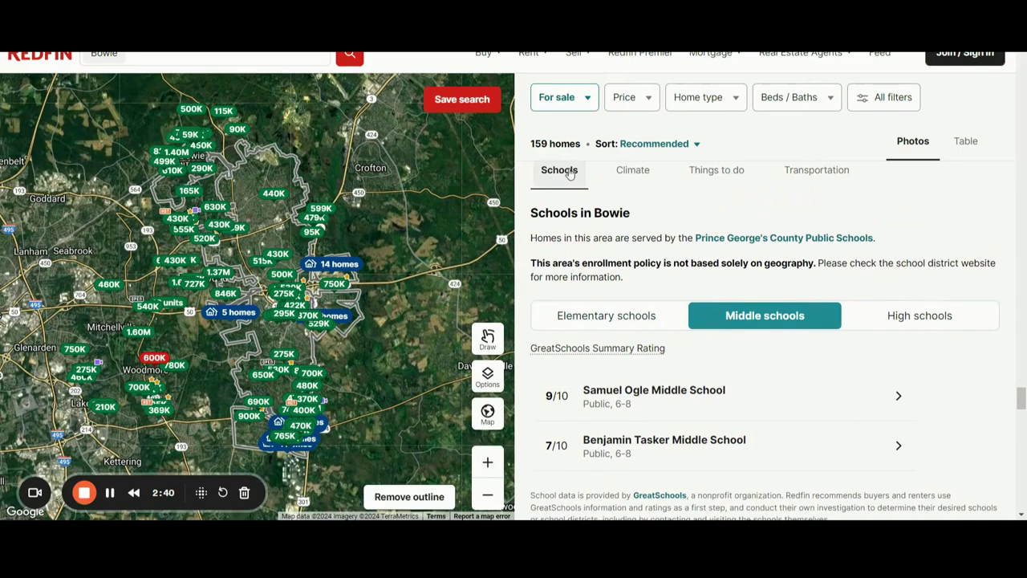
pyautogui.click(567, 175)
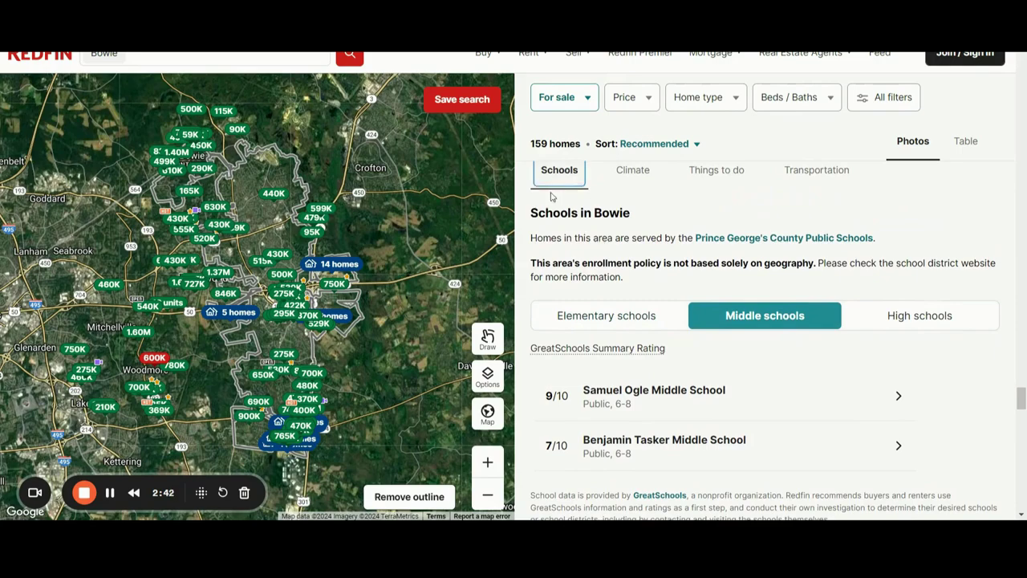
pyautogui.click(605, 321)
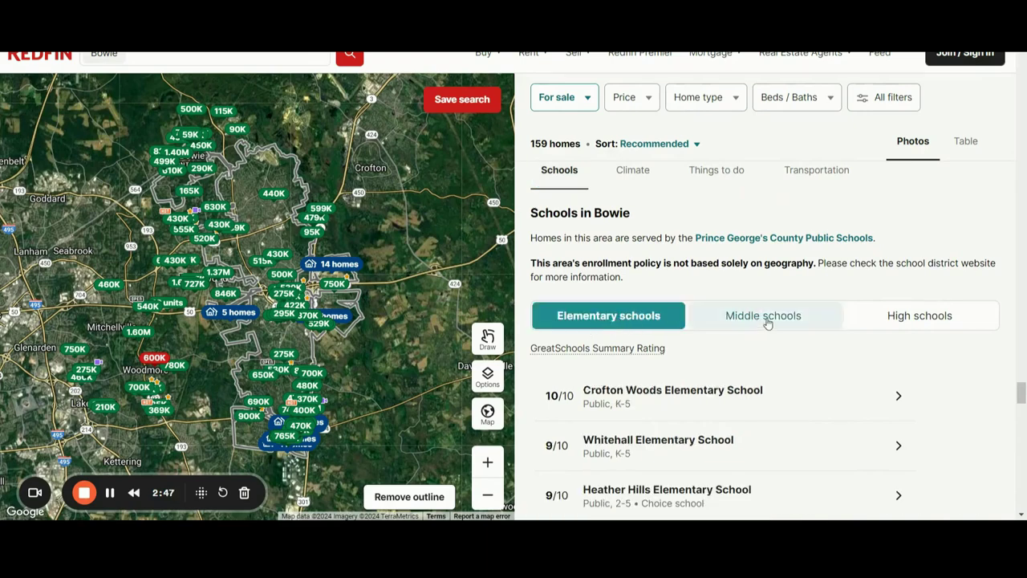
pyautogui.scroll(-2, 862, 260)
pyautogui.scroll(3, 857, 265)
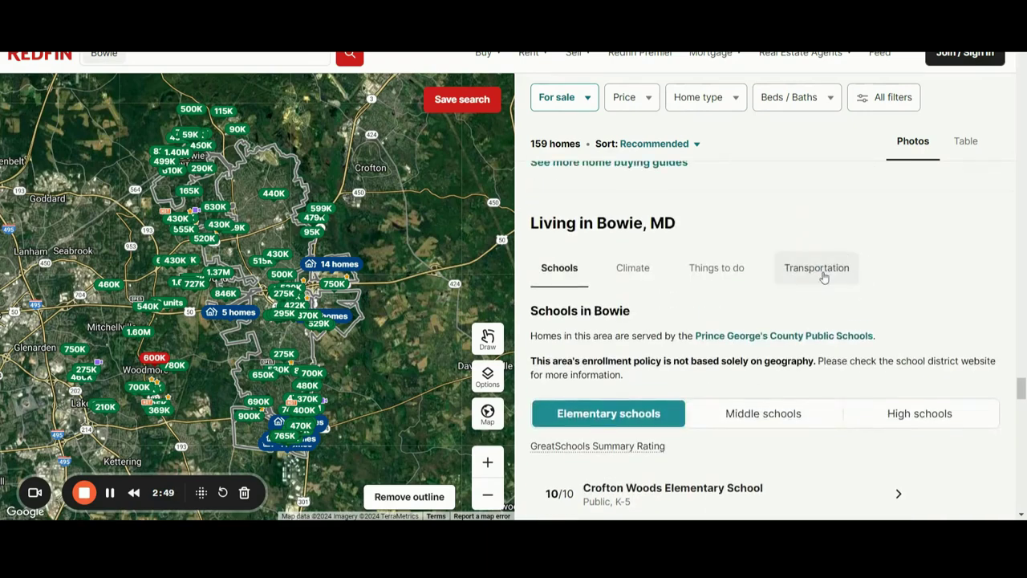
# Review Bowie's transportation scores, then go to the Bowie, MD city guide
pyautogui.click(812, 268)
pyautogui.scroll(-3, 901, 293)
pyautogui.scroll(-5, 901, 294)
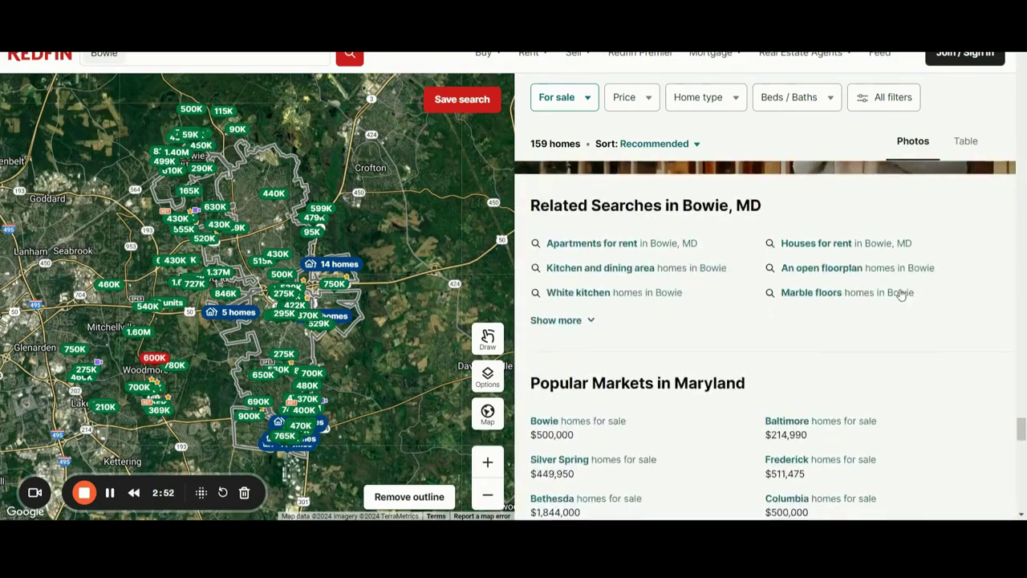
pyautogui.scroll(-2, 901, 295)
pyautogui.scroll(-4, 900, 294)
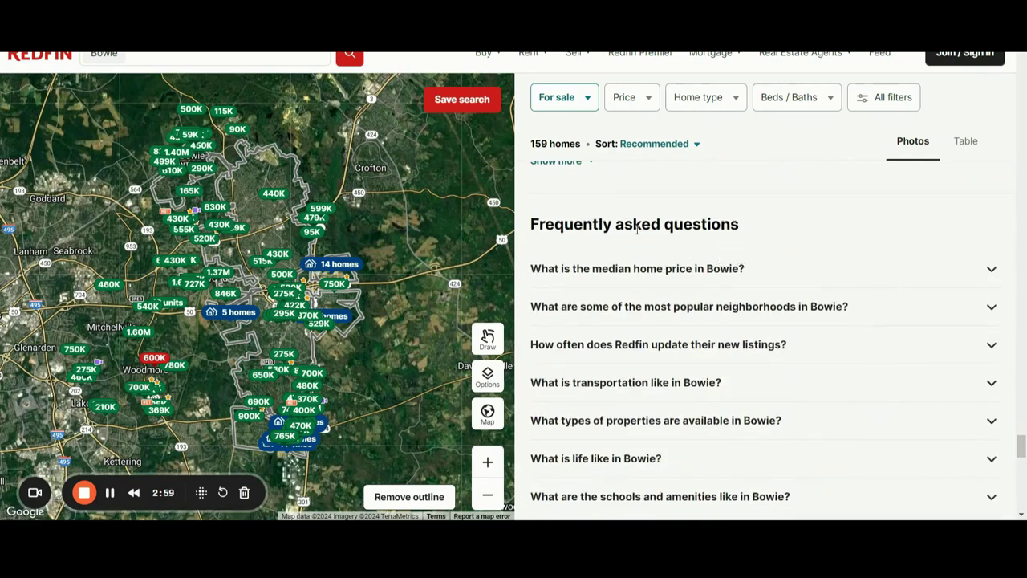
pyautogui.scroll(-1, 813, 225)
pyautogui.scroll(-1, 812, 232)
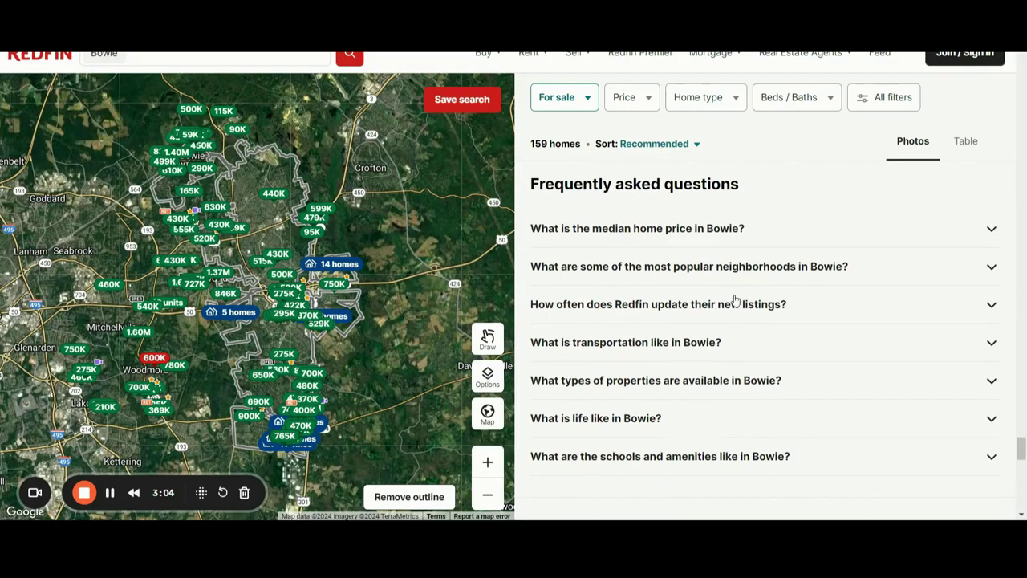
pyautogui.scroll(-3, 719, 316)
pyautogui.scroll(-5, 720, 315)
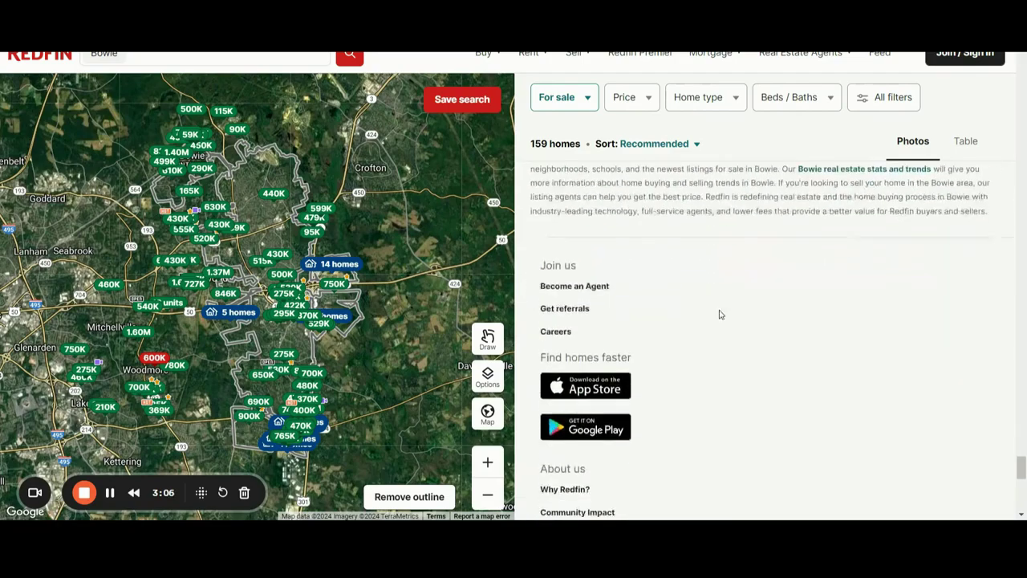
pyautogui.scroll(-5, 719, 315)
pyautogui.scroll(-5, 720, 315)
pyautogui.scroll(5, 719, 315)
pyautogui.scroll(5, 719, 316)
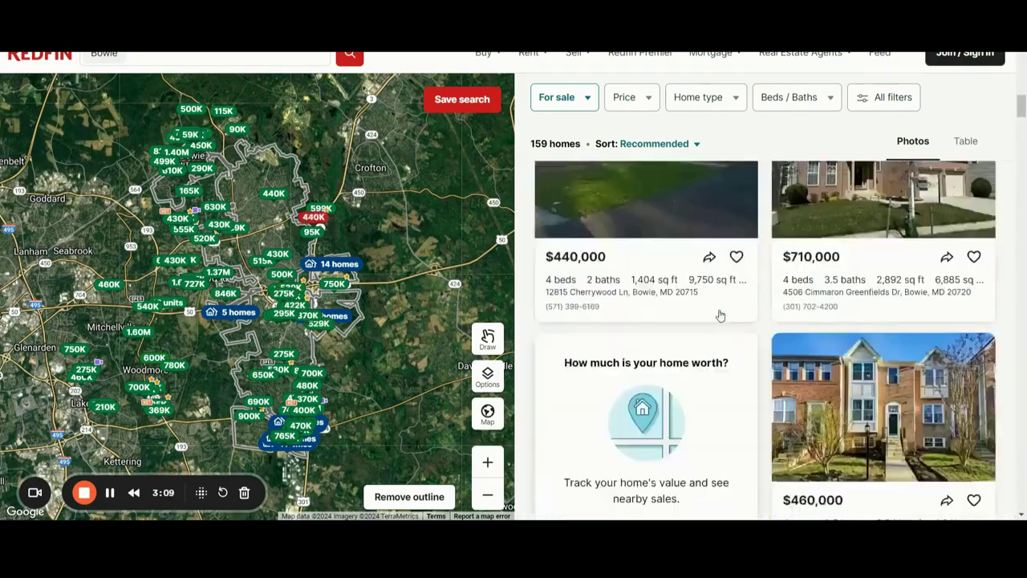
pyautogui.scroll(5, 720, 315)
pyautogui.click(978, 104)
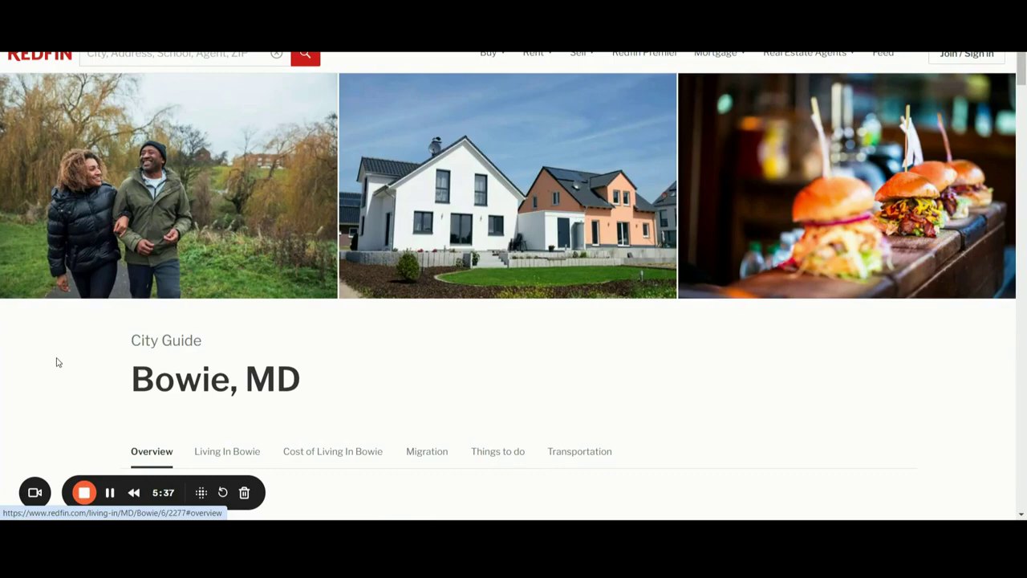
# Jump through the Bowie guide sections: Living In Bowie, migration trends, things to do, transportation
pyautogui.scroll(-4, 70, 388)
pyautogui.scroll(1, 70, 388)
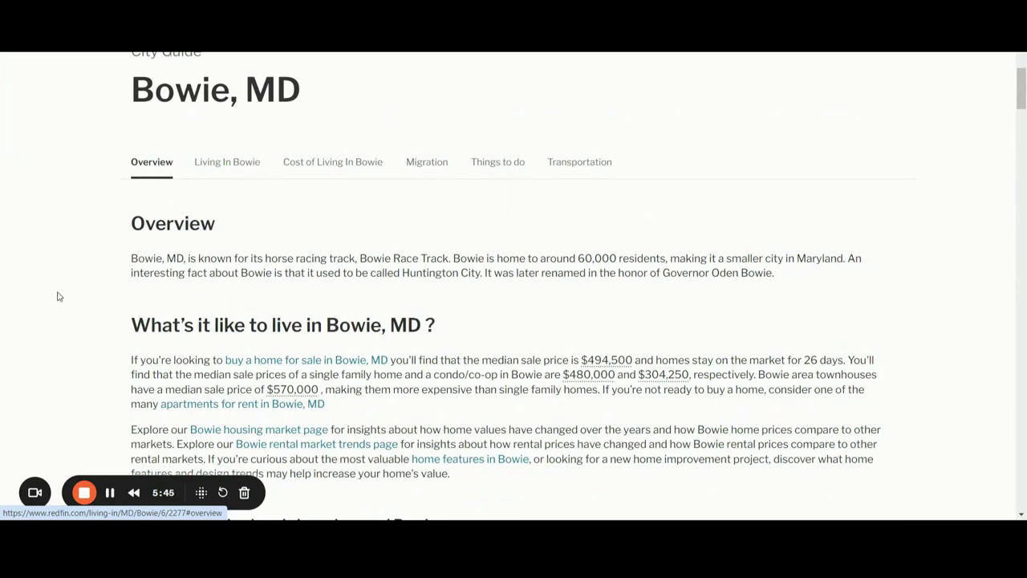
pyautogui.click(217, 164)
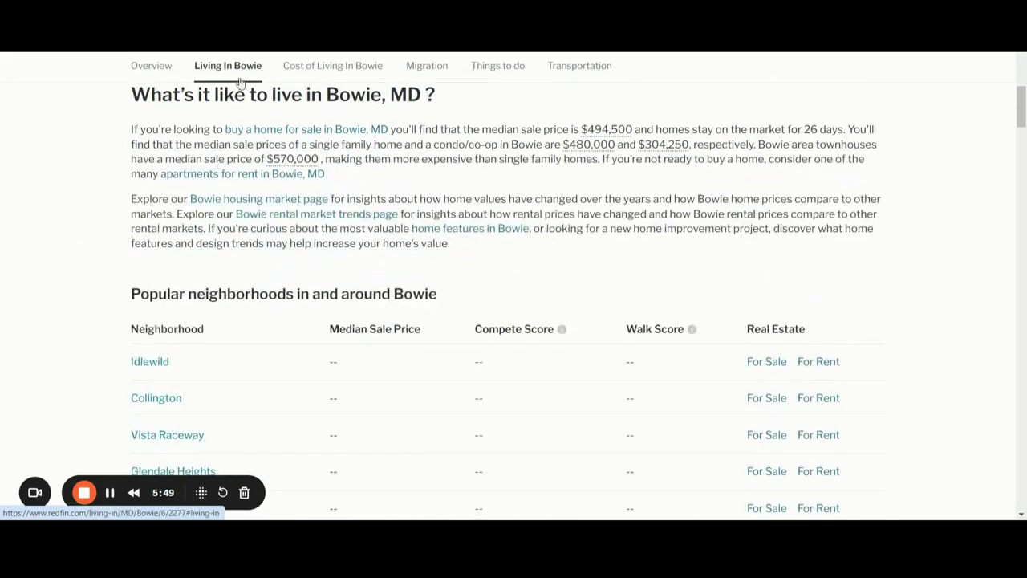
pyautogui.click(419, 71)
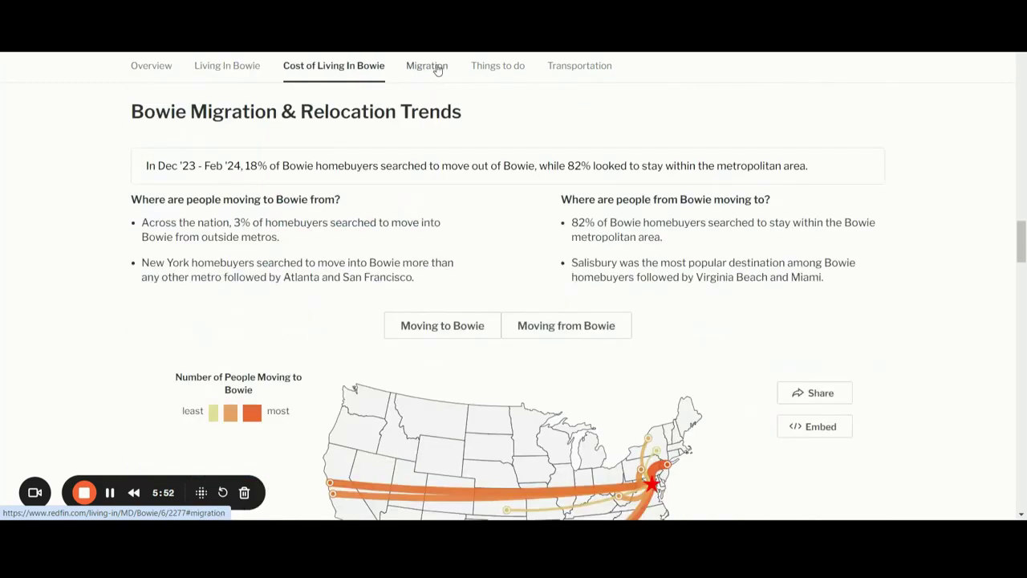
pyautogui.click(492, 70)
pyautogui.click(587, 69)
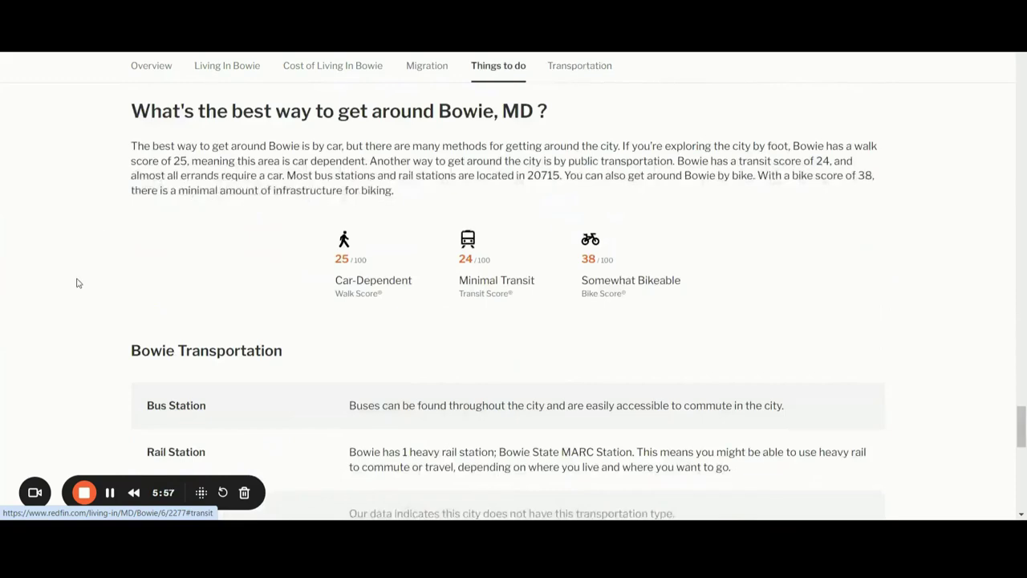
# Collapse the Pet Lovers list, expand Fun for All, and scroll down to popular neighborhoods
pyautogui.scroll(5, 76, 282)
pyautogui.scroll(2, 76, 281)
pyautogui.scroll(3, 76, 281)
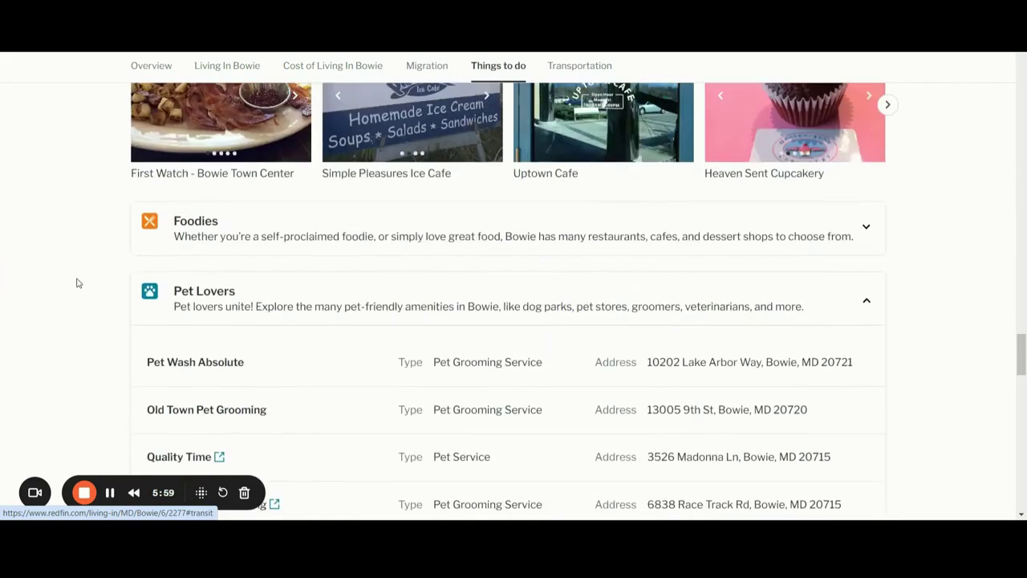
pyautogui.scroll(3, 329, 305)
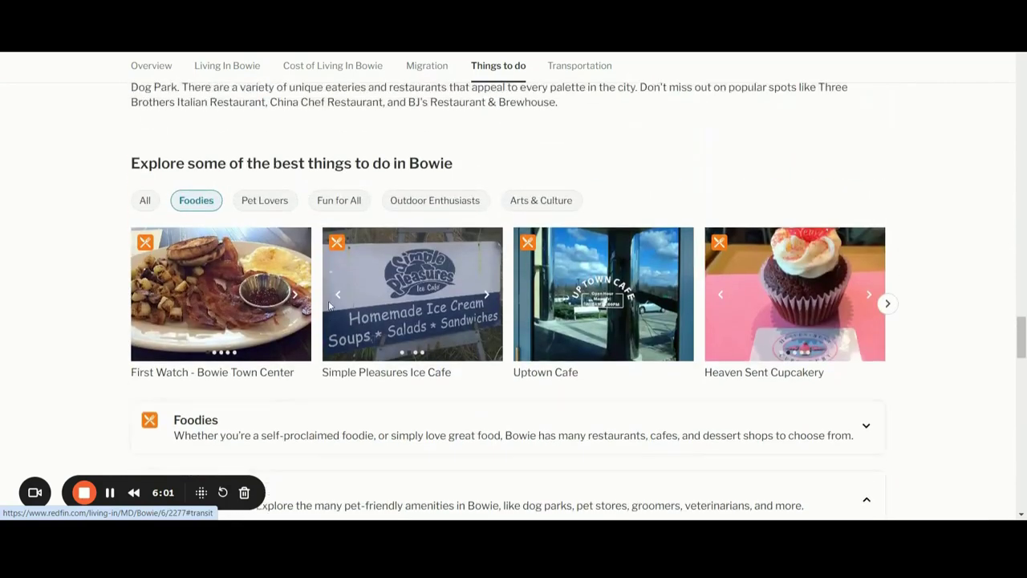
pyautogui.scroll(2, 325, 270)
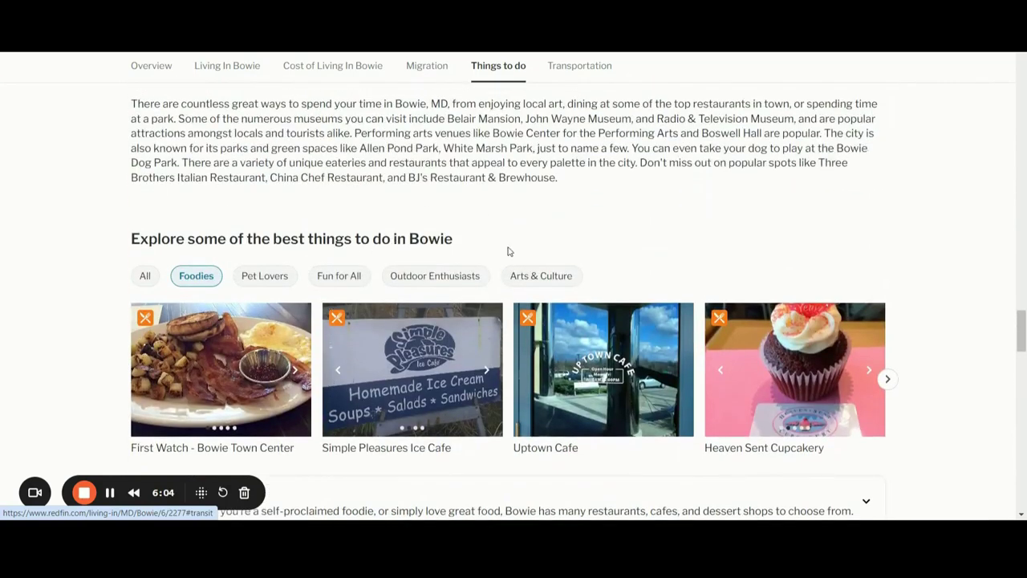
pyautogui.scroll(-3, 513, 255)
pyautogui.click(866, 326)
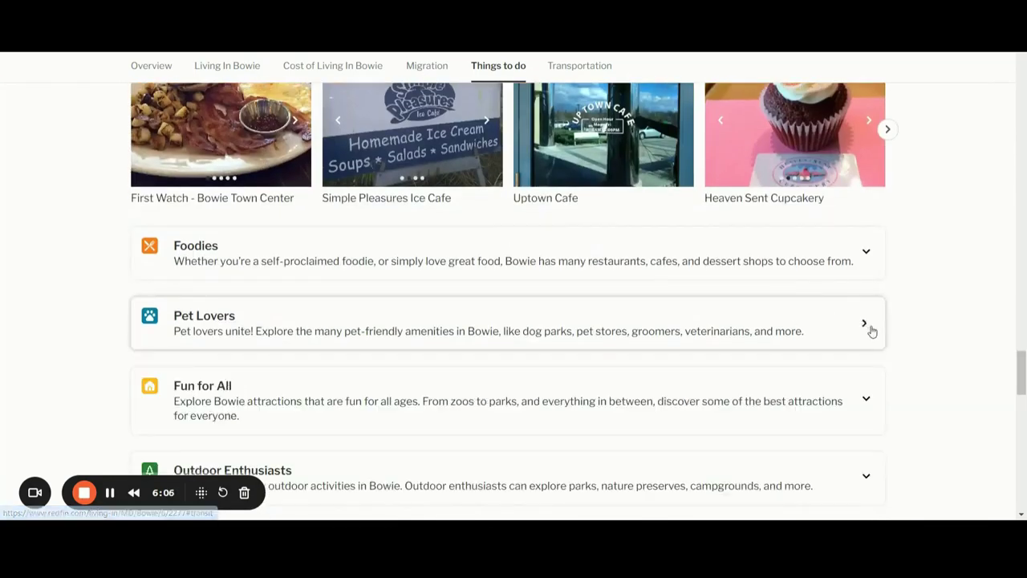
pyautogui.click(867, 396)
pyautogui.scroll(-1, 909, 328)
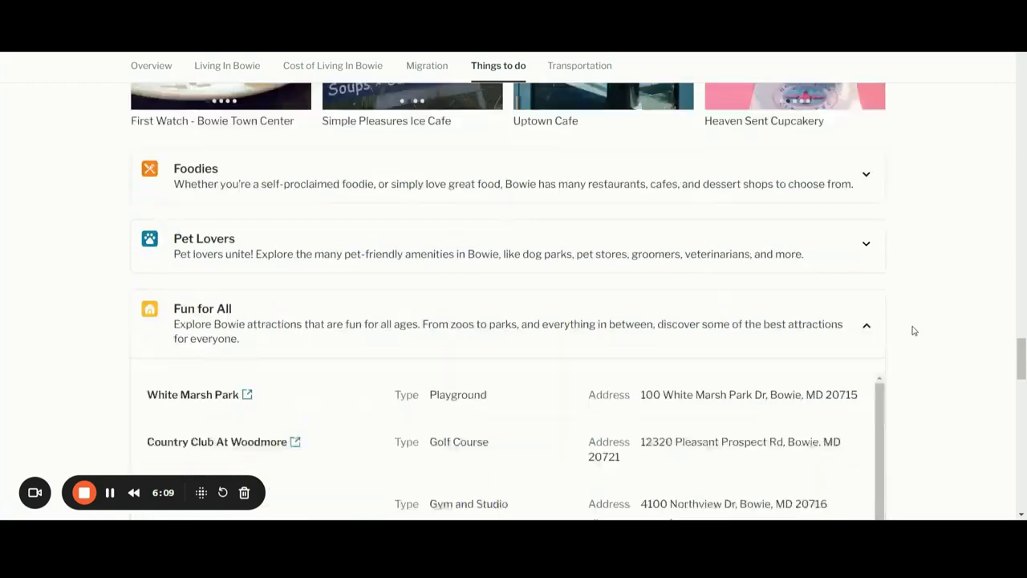
pyautogui.scroll(-2, 910, 328)
pyautogui.scroll(-3, 914, 330)
pyautogui.scroll(-1, 913, 331)
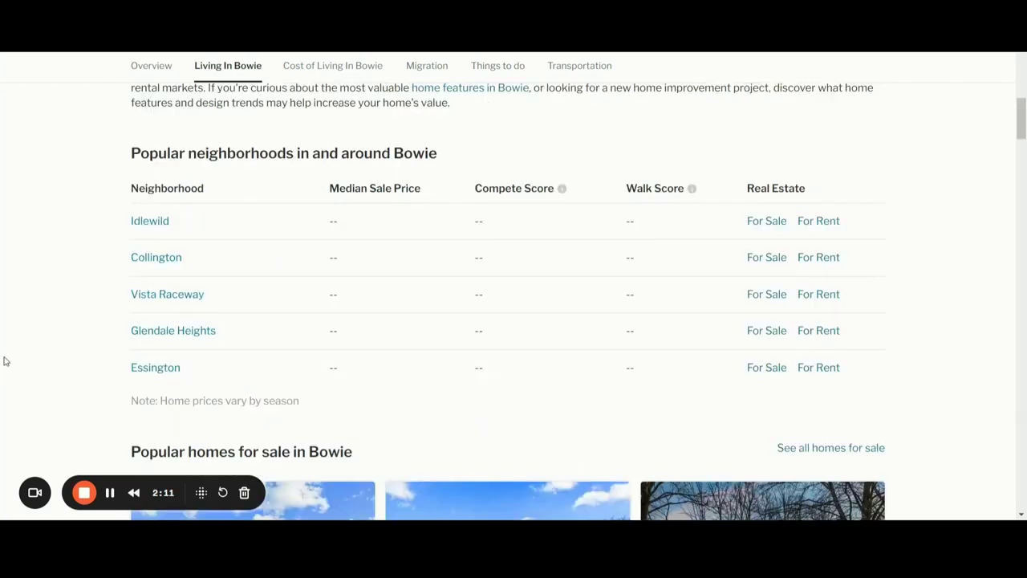
pyautogui.scroll(-5, 4, 362)
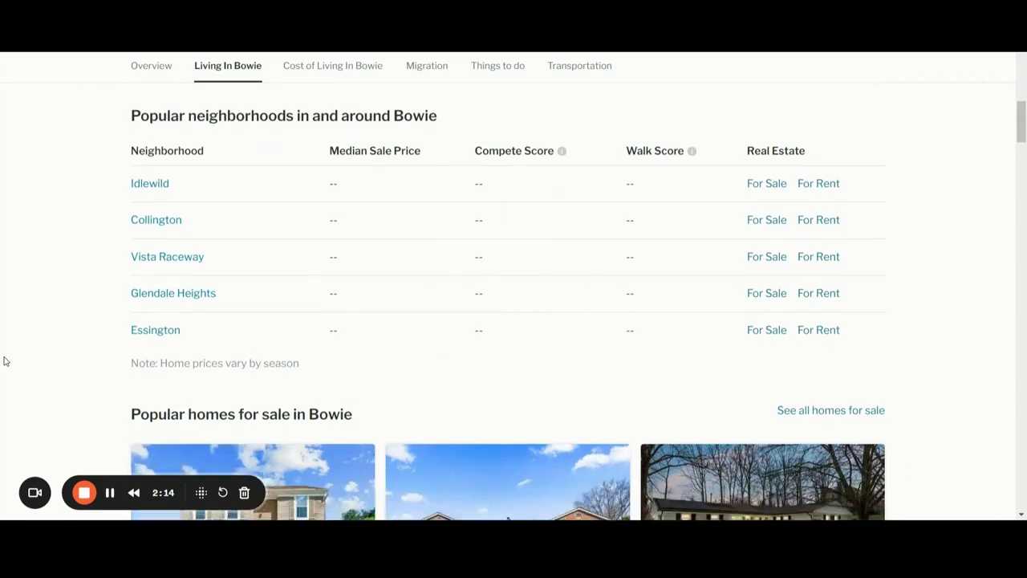
pyautogui.scroll(-4, 2, 368)
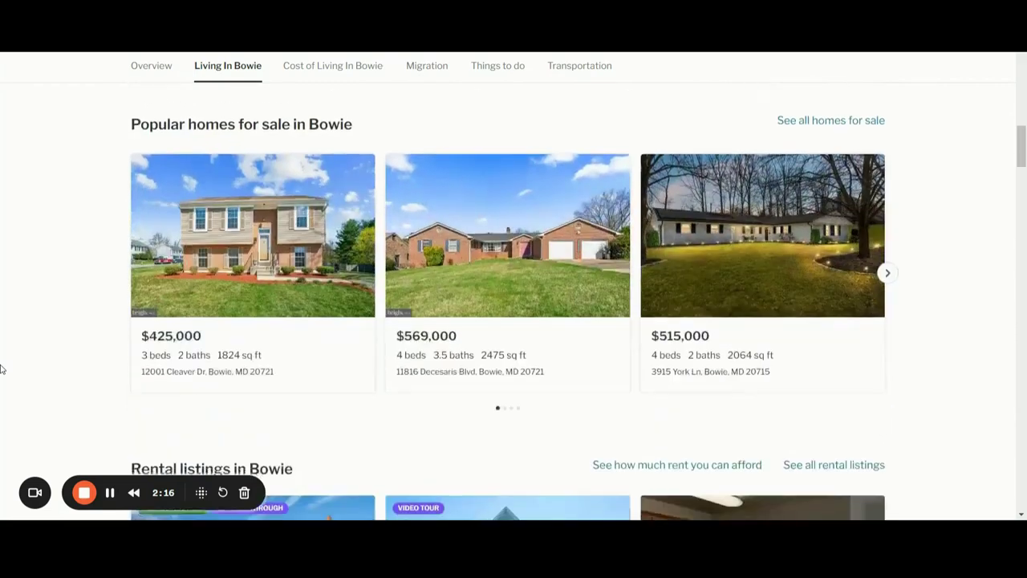
pyautogui.scroll(-3, 3, 368)
pyautogui.scroll(-2, 3, 367)
pyautogui.scroll(-2, 3, 367)
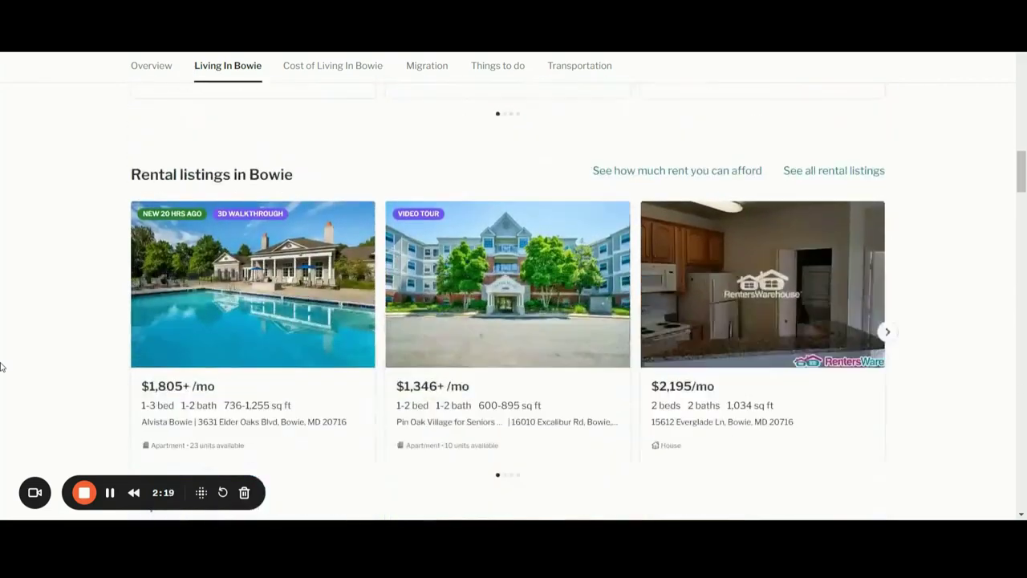
pyautogui.scroll(-2, 3, 367)
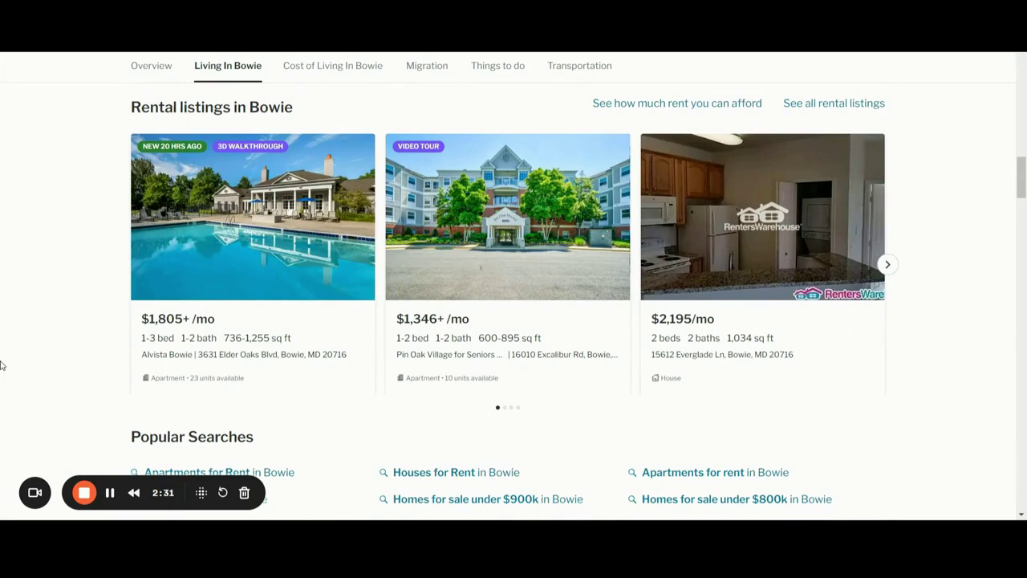
pyautogui.scroll(-1, 1, 367)
pyautogui.scroll(-3, 1, 369)
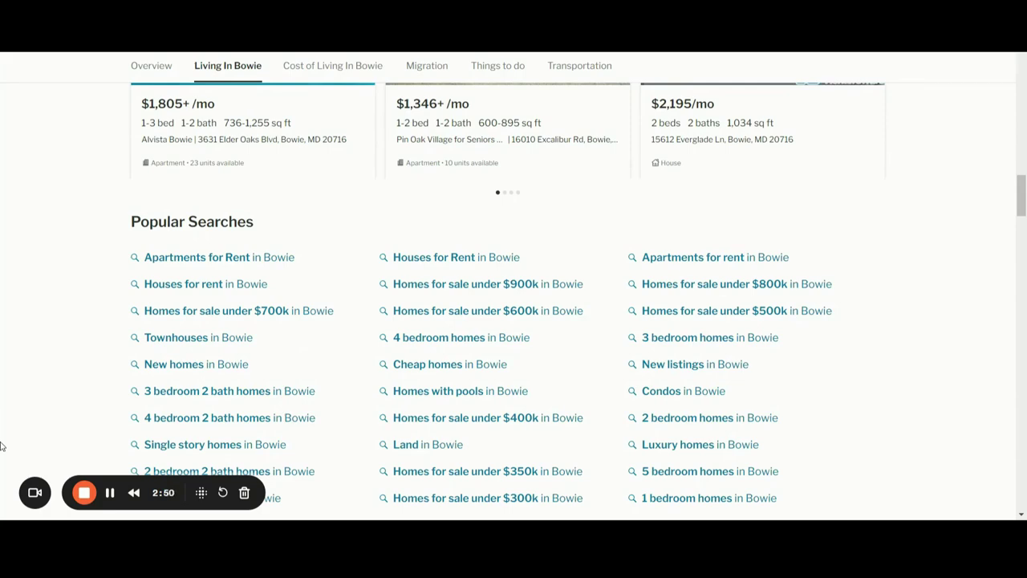
pyautogui.scroll(-1, 38, 405)
pyautogui.scroll(-1, 38, 405)
pyautogui.scroll(-2, 39, 405)
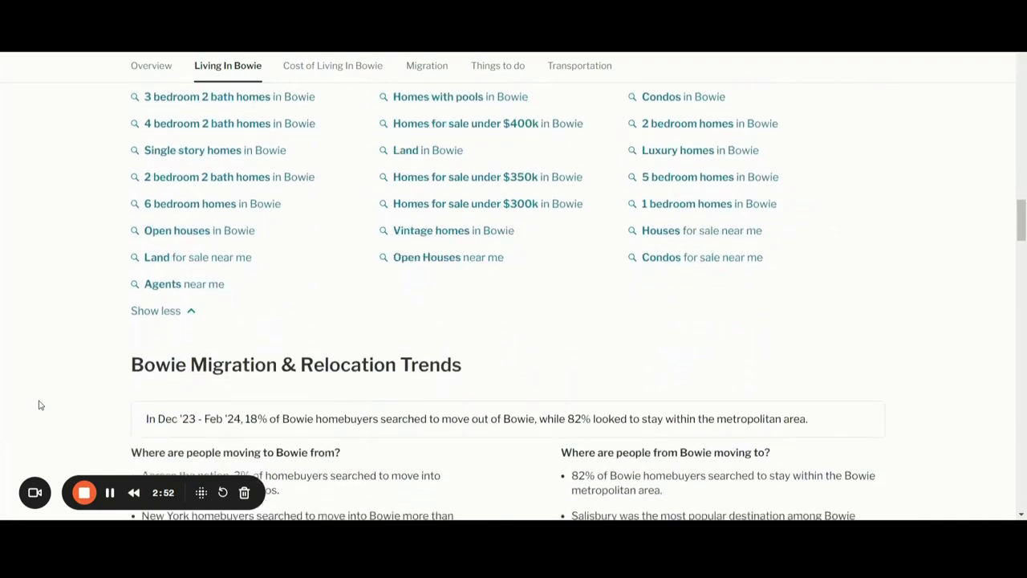
pyautogui.scroll(-2, 39, 405)
pyautogui.scroll(1, 38, 406)
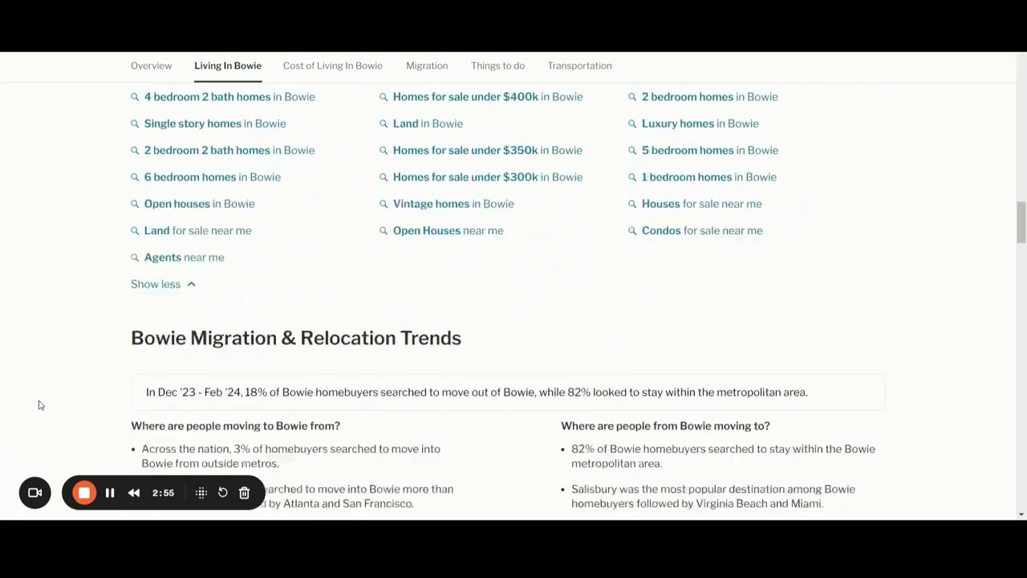
pyautogui.scroll(3, 38, 405)
pyautogui.scroll(1, 38, 405)
pyautogui.scroll(3, 39, 405)
pyautogui.scroll(1, 38, 406)
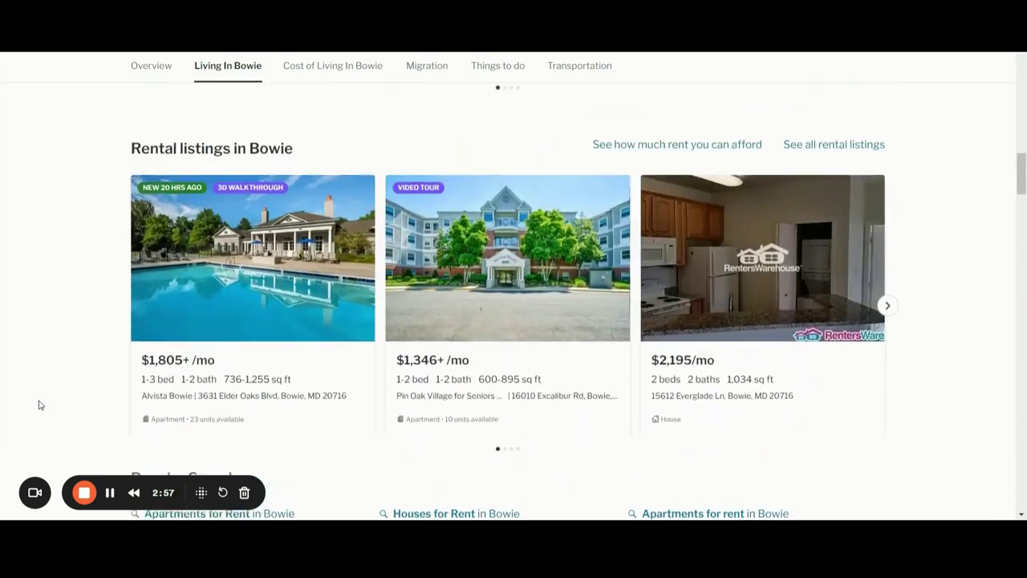
pyautogui.scroll(2, 39, 406)
pyautogui.scroll(1, 38, 405)
pyautogui.scroll(1, 39, 405)
pyautogui.scroll(1, 39, 405)
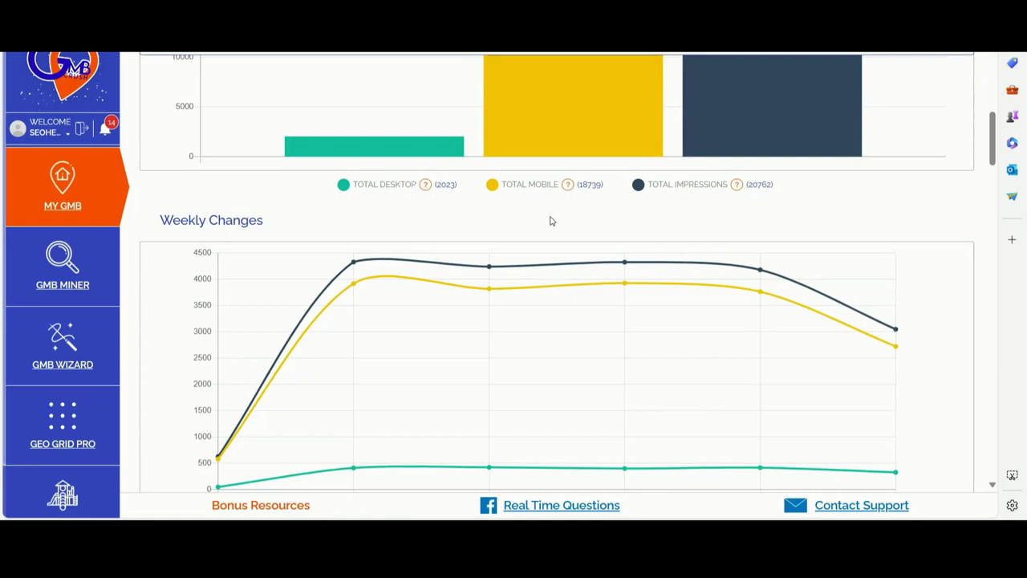
# Scroll up and down through the My GMB Impressions Report charts
pyautogui.scroll(3, 574, 264)
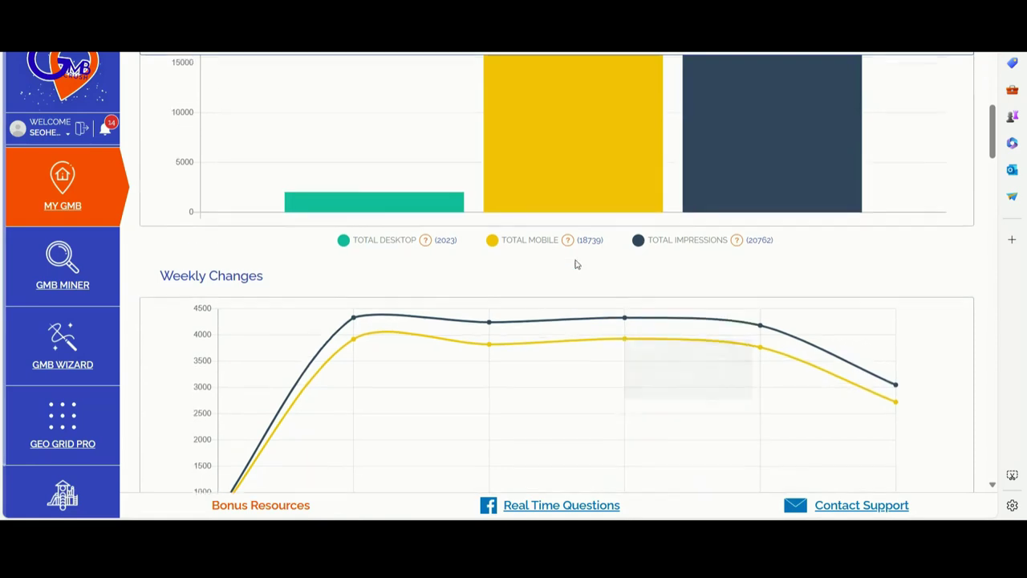
pyautogui.scroll(-1, 571, 240)
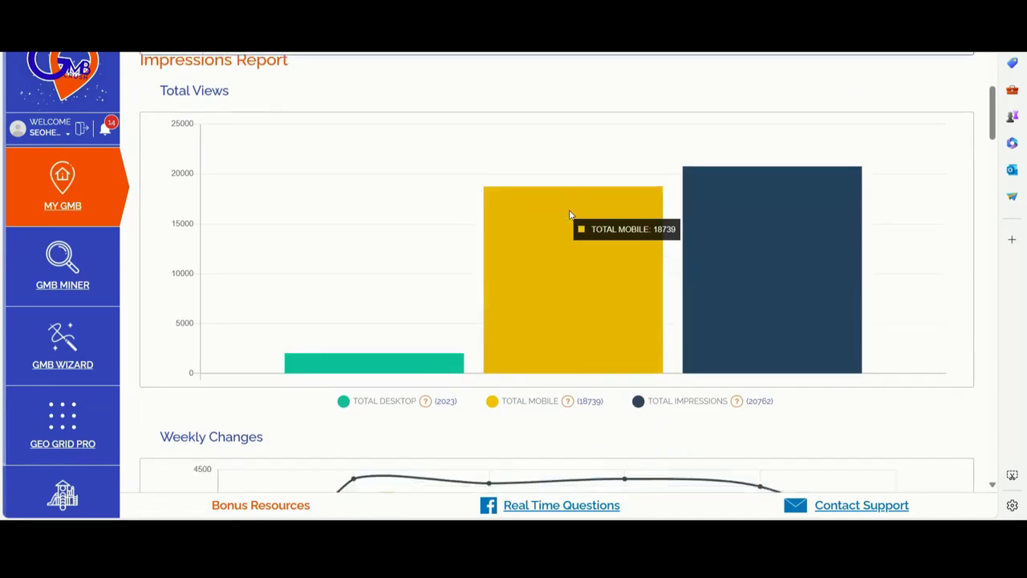
pyautogui.scroll(-2, 570, 225)
pyautogui.scroll(-2, 569, 215)
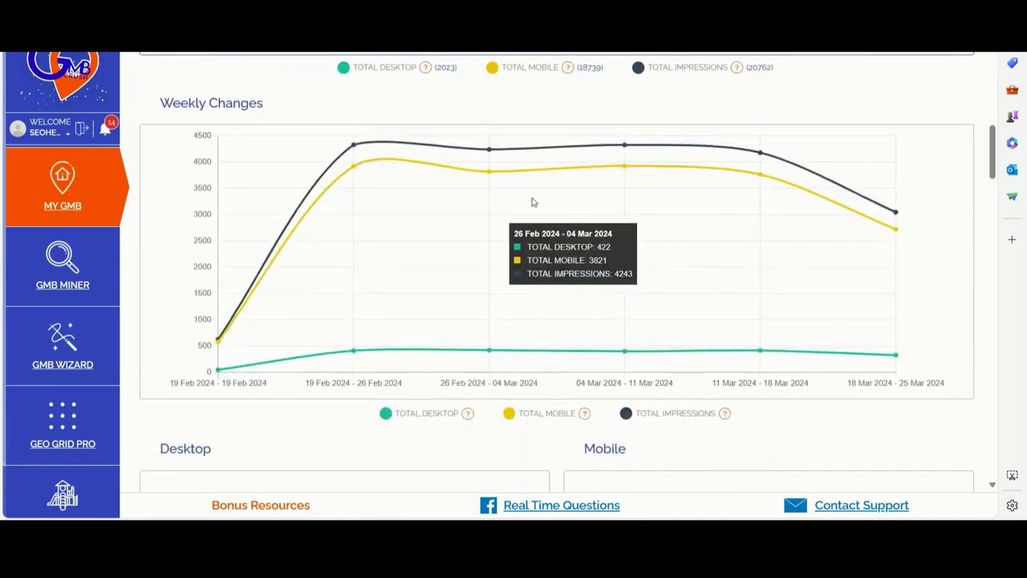
pyautogui.moveTo(624, 165)
pyautogui.scroll(1, 568, 206)
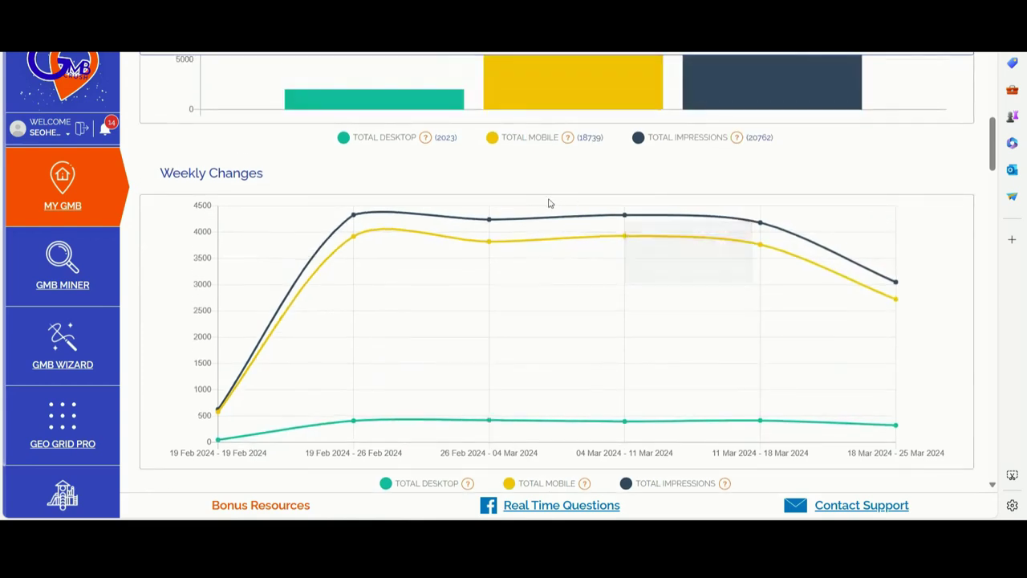
pyautogui.scroll(1, 549, 203)
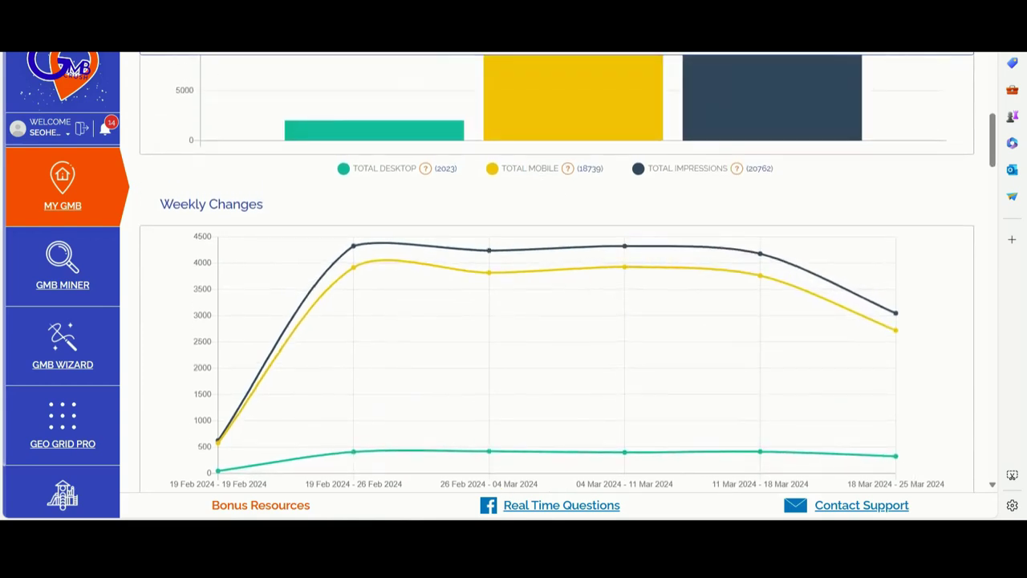
pyautogui.scroll(-1, 645, 220)
# Go to Bonus Resources and open the ChatGPT Local SEO Entities Booster prompts
pyautogui.scroll(-2, 713, 145)
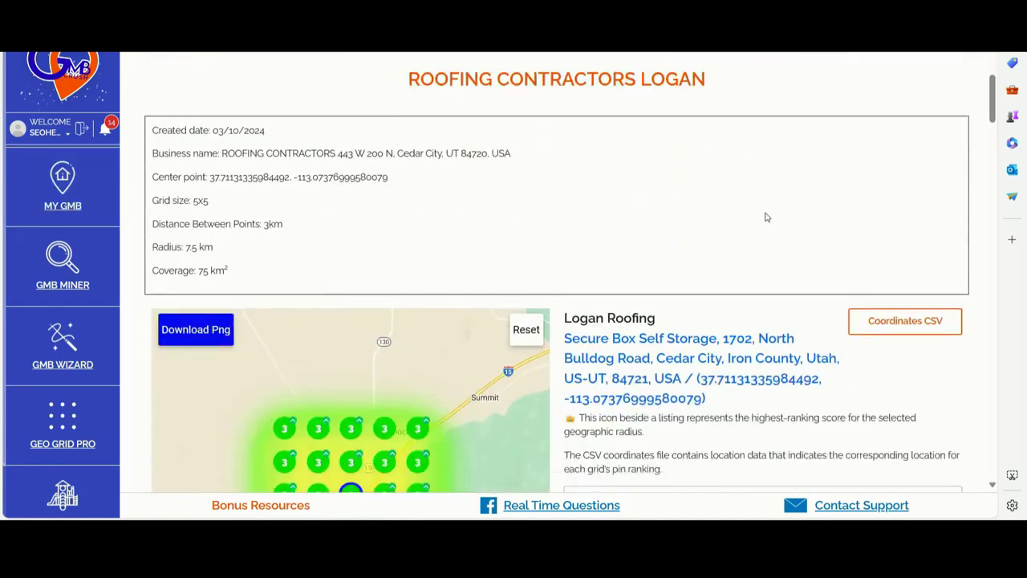
pyautogui.scroll(-3, 766, 216)
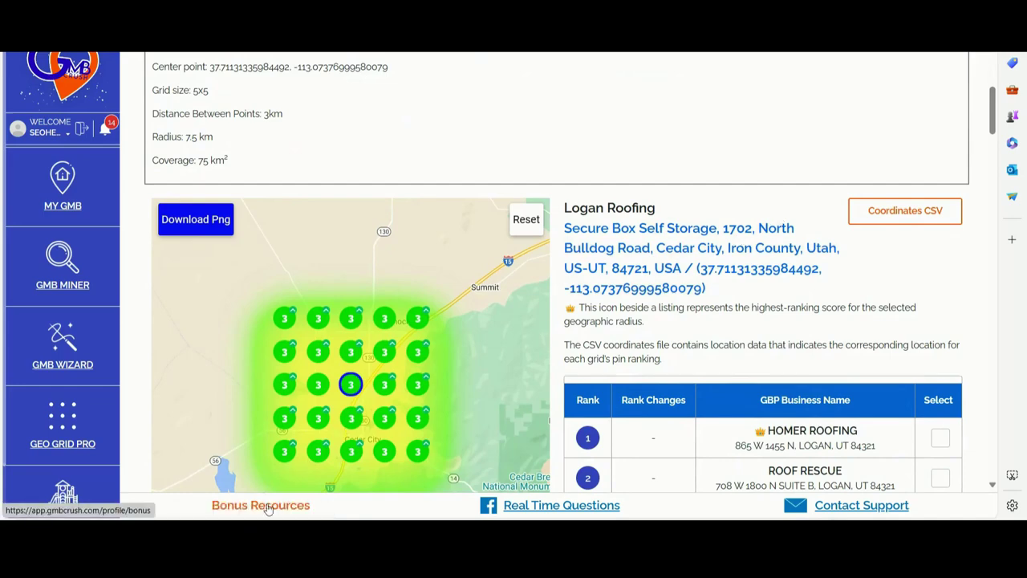
pyautogui.click(268, 504)
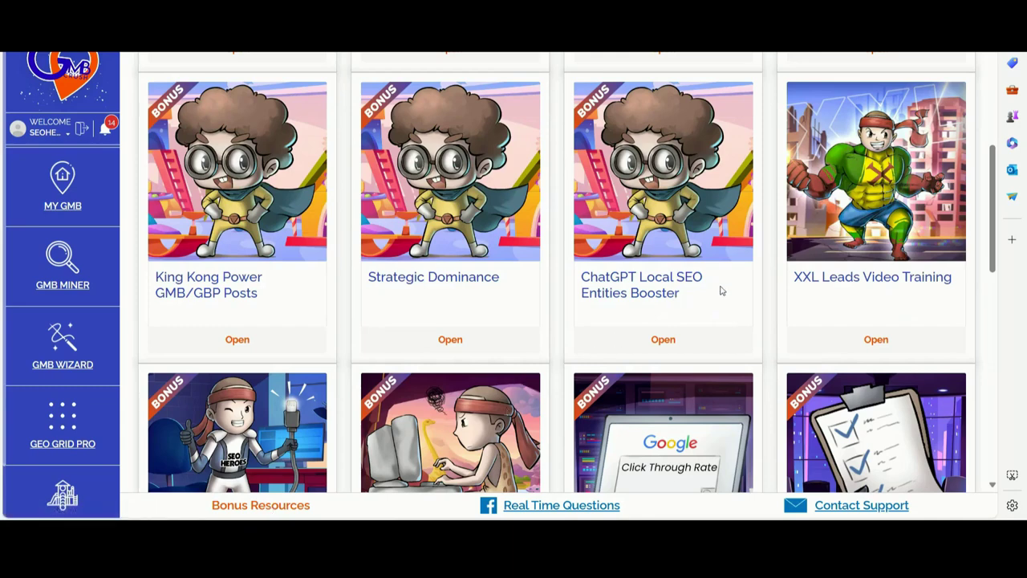
pyautogui.click(660, 342)
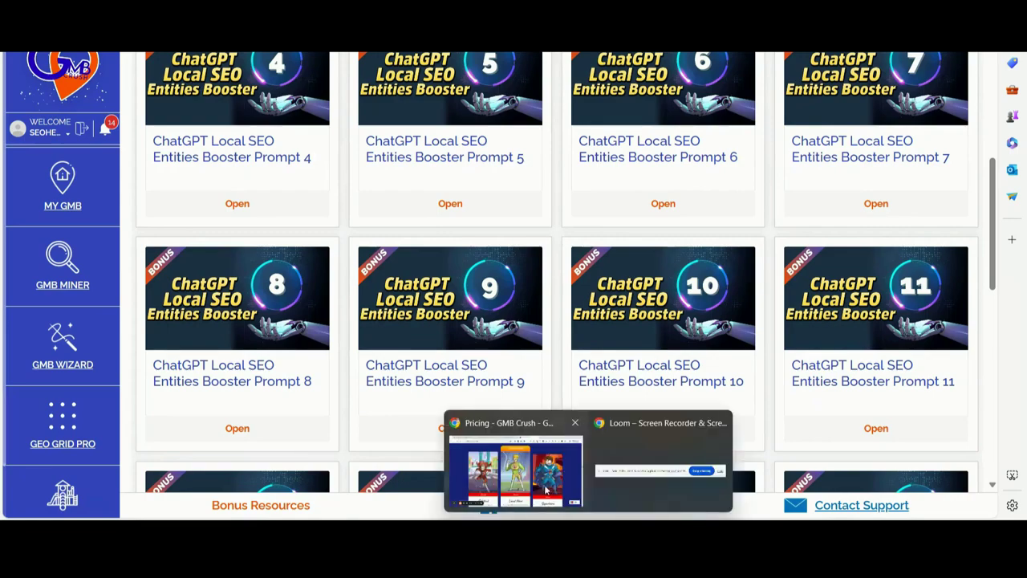
# Bring up the Pricing - GMB Crush window and scroll to the Sidekick, Local Hero and Superhero prices
pyautogui.click(546, 486)
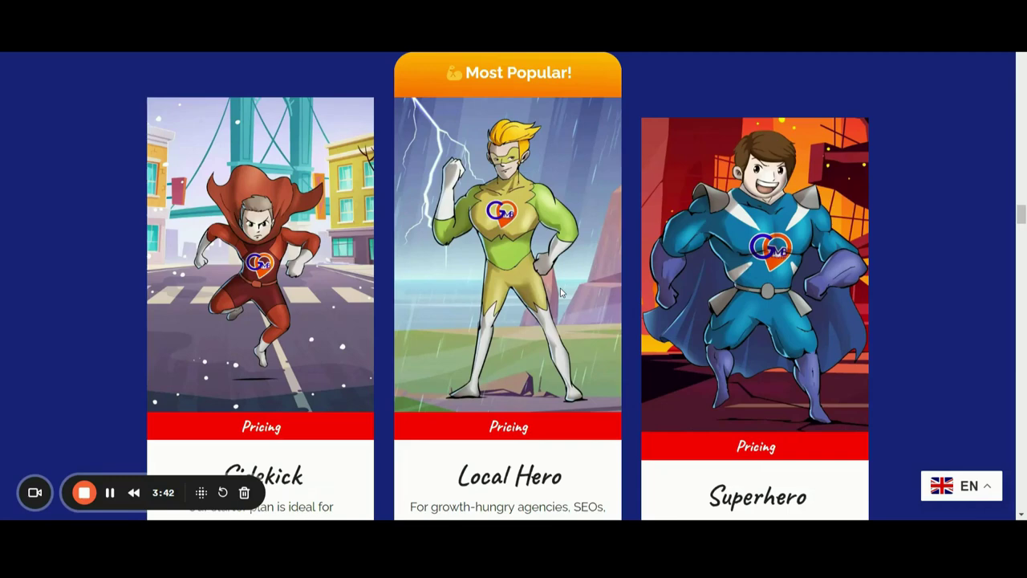
pyautogui.scroll(-3, 561, 291)
pyautogui.scroll(-1, 562, 292)
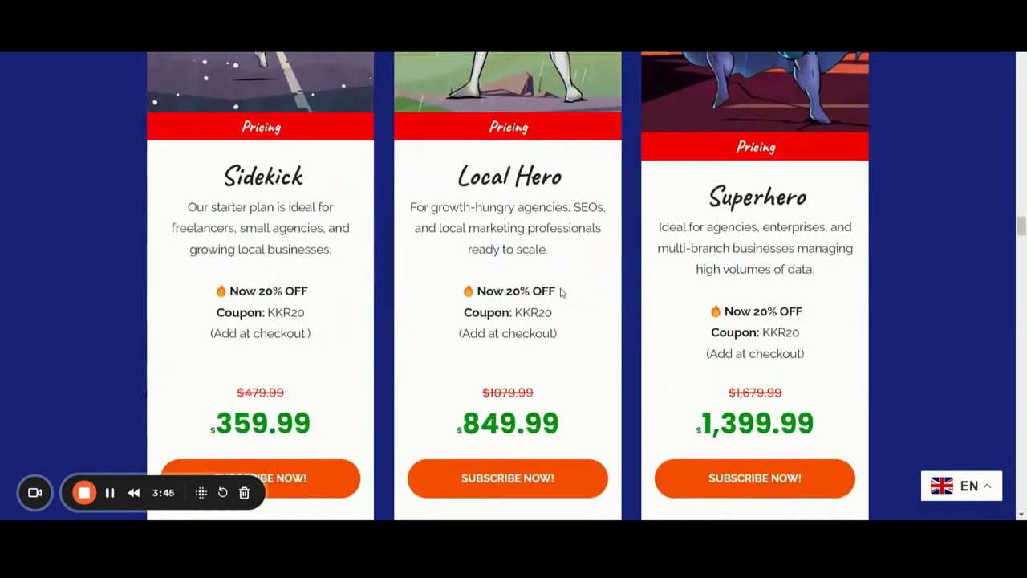